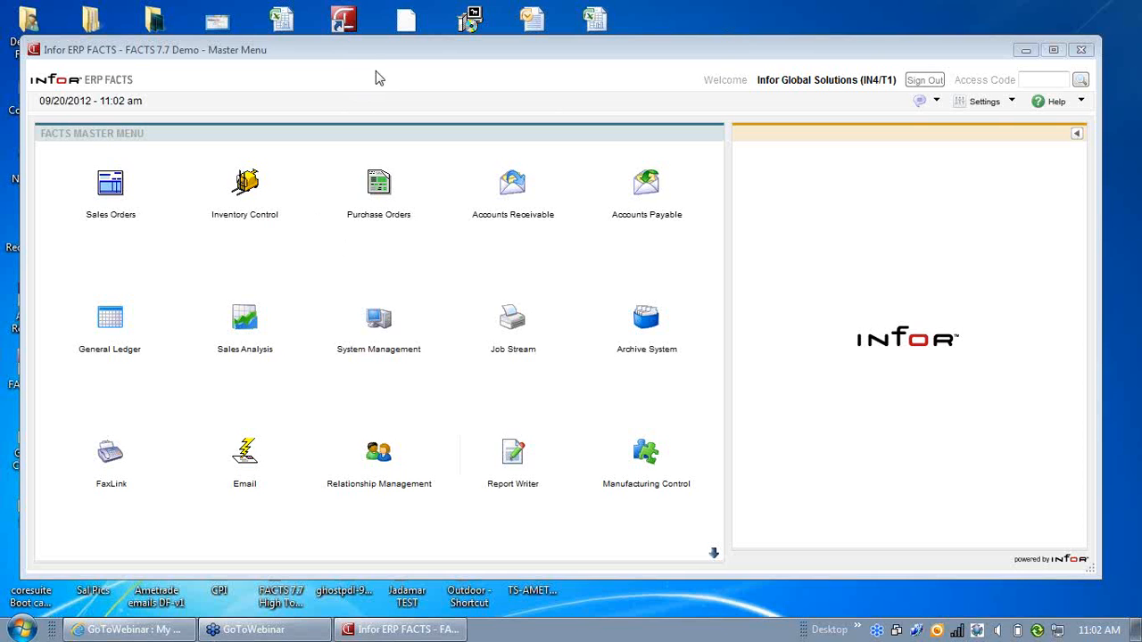
Step: Open Cash Receipts & Adjustment Entry from the Cash & Credit Application area of Accounts Receivable
left_click_drag(378, 57, 377, 51)
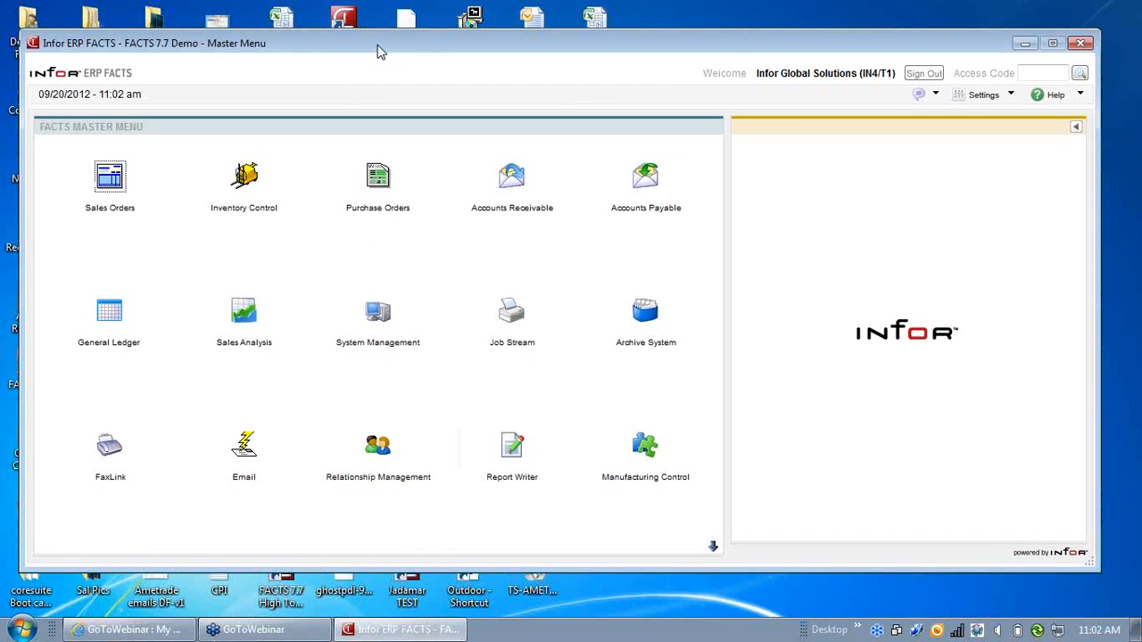
left_click(520, 189)
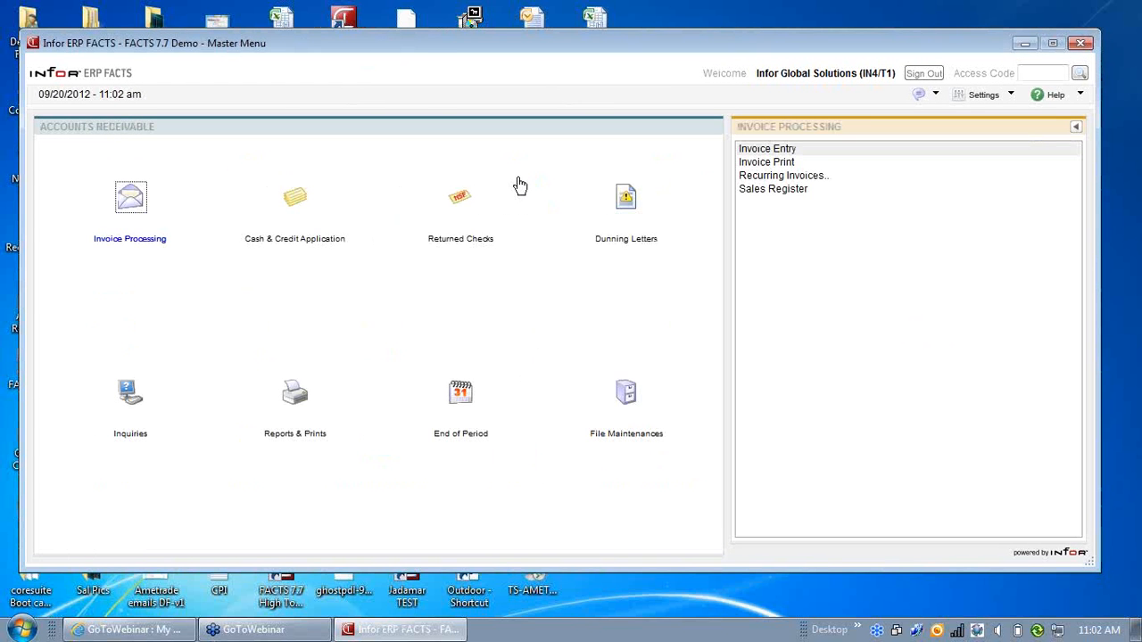
left_click(297, 199)
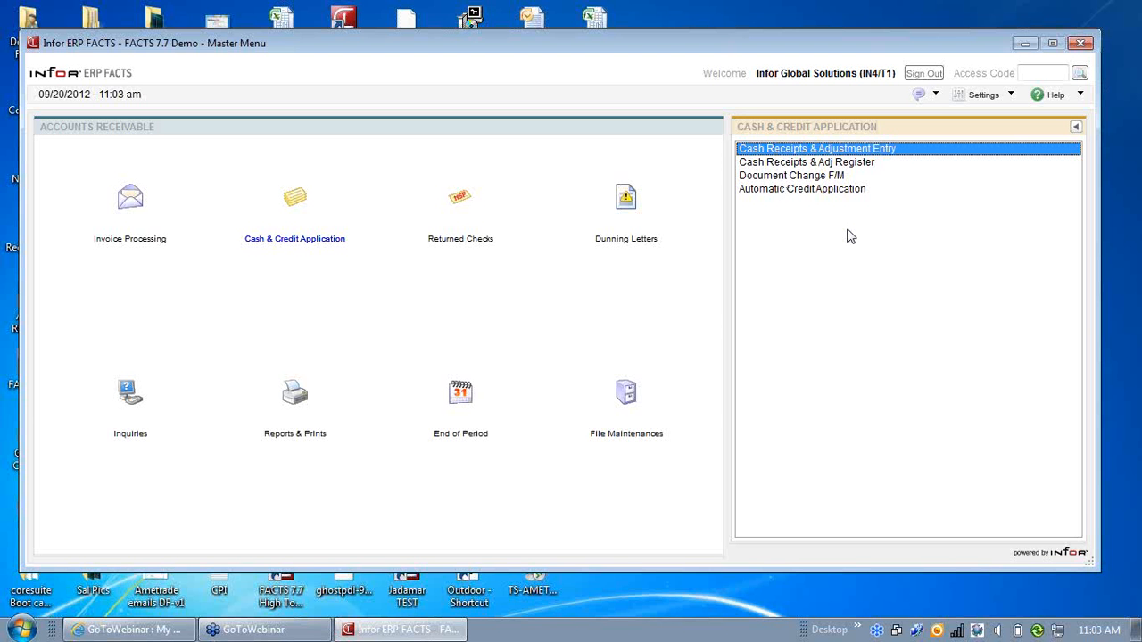
key("Return")
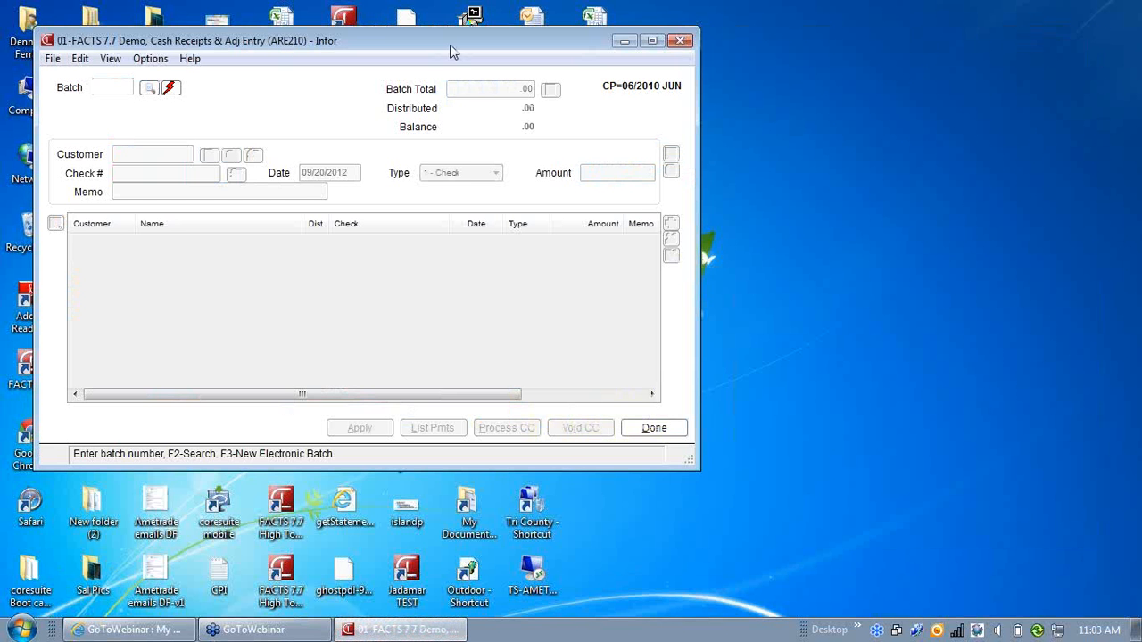
left_click_drag(433, 45, 703, 58)
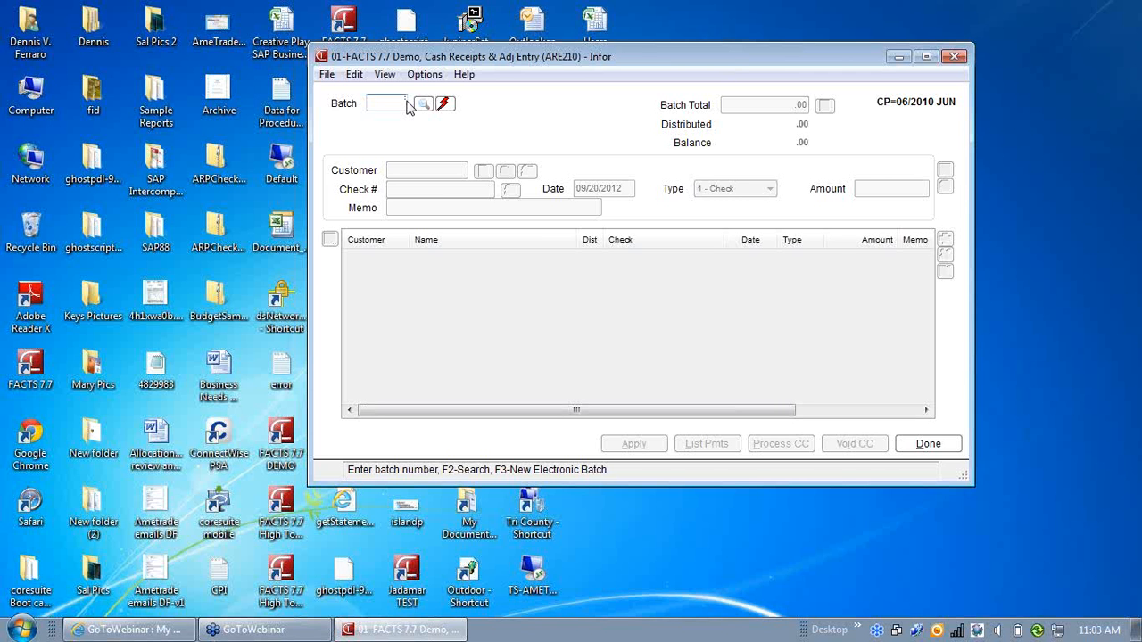
Step: Start cash receipts batch 1 and set its batch total to 3000.00
type("1")
key("Return")
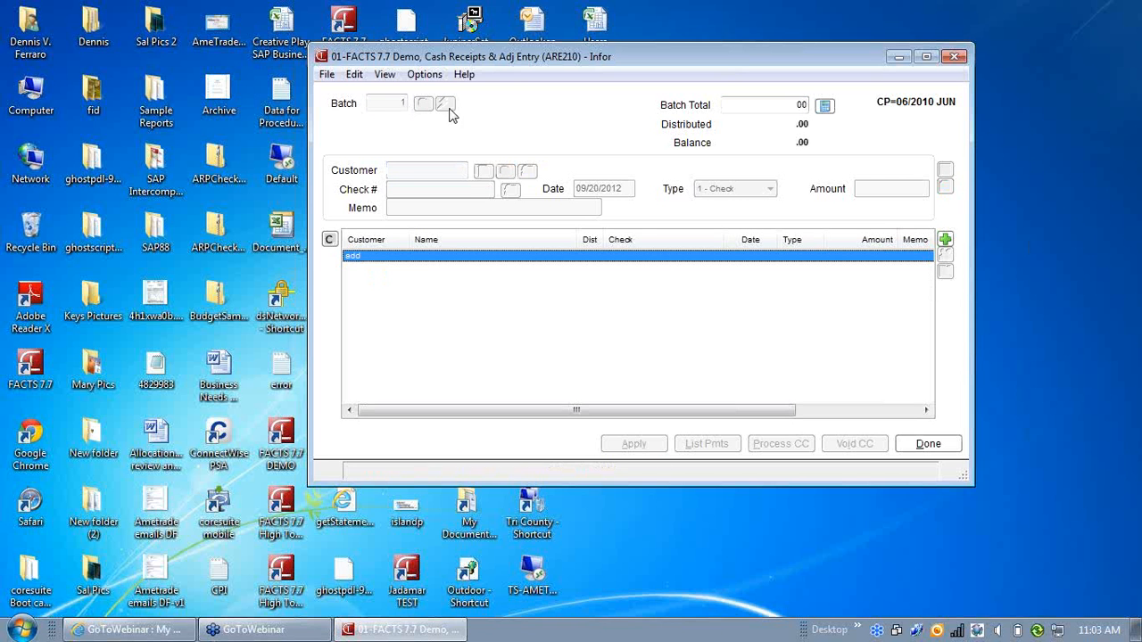
left_click(747, 107)
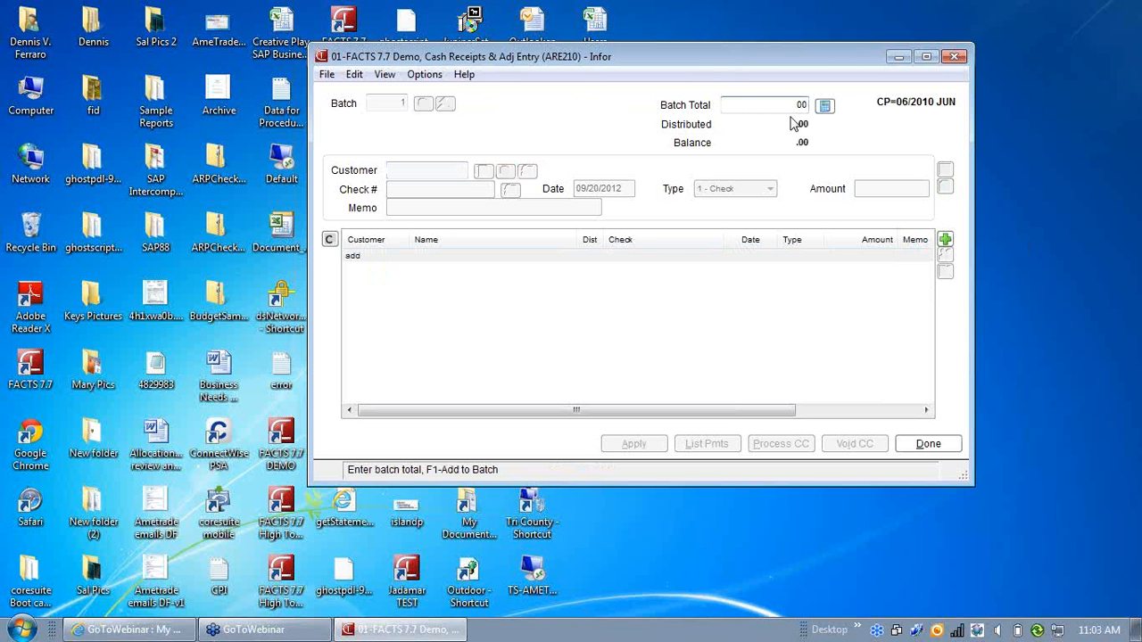
type("3000.")
key("Return")
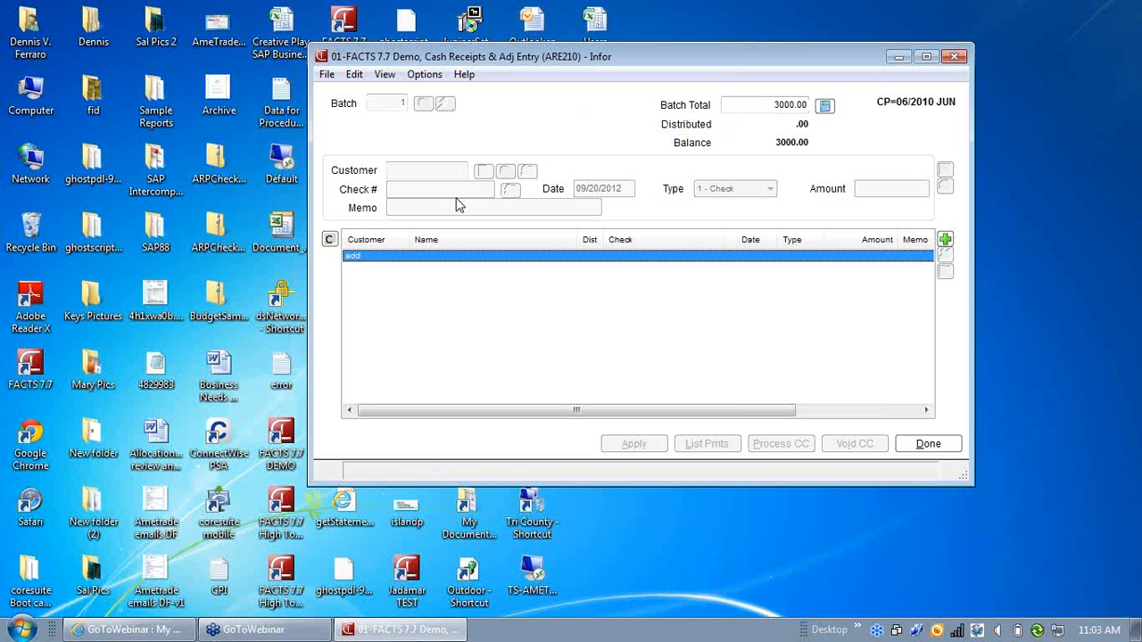
Step: Look up the customer for a new payment line by invoice number and discard the line
left_click(946, 240)
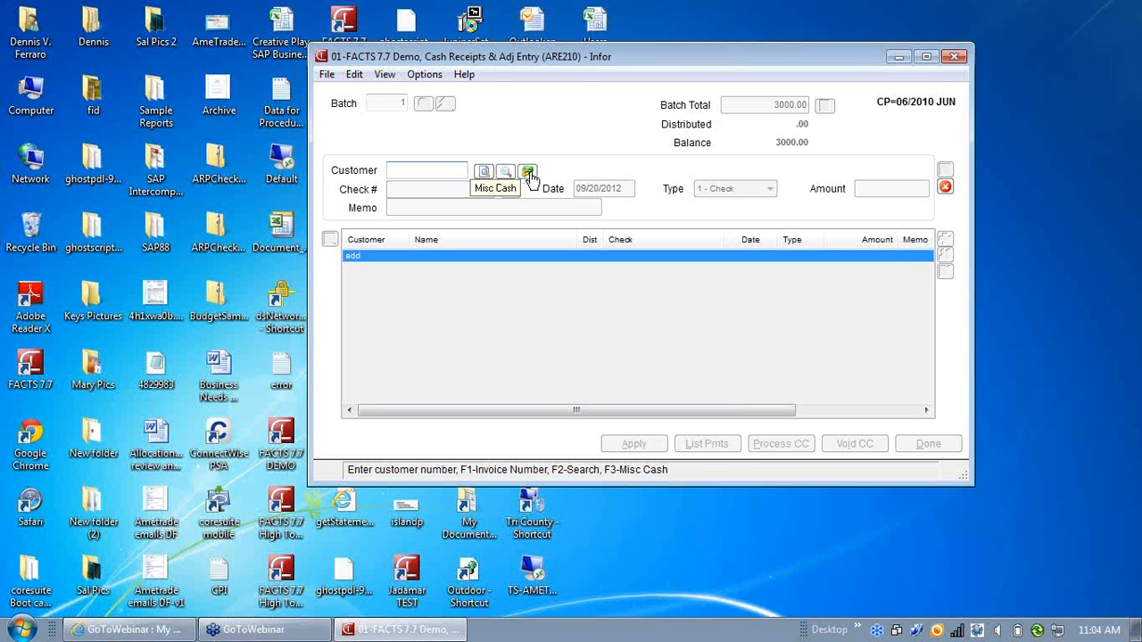
left_click(482, 173)
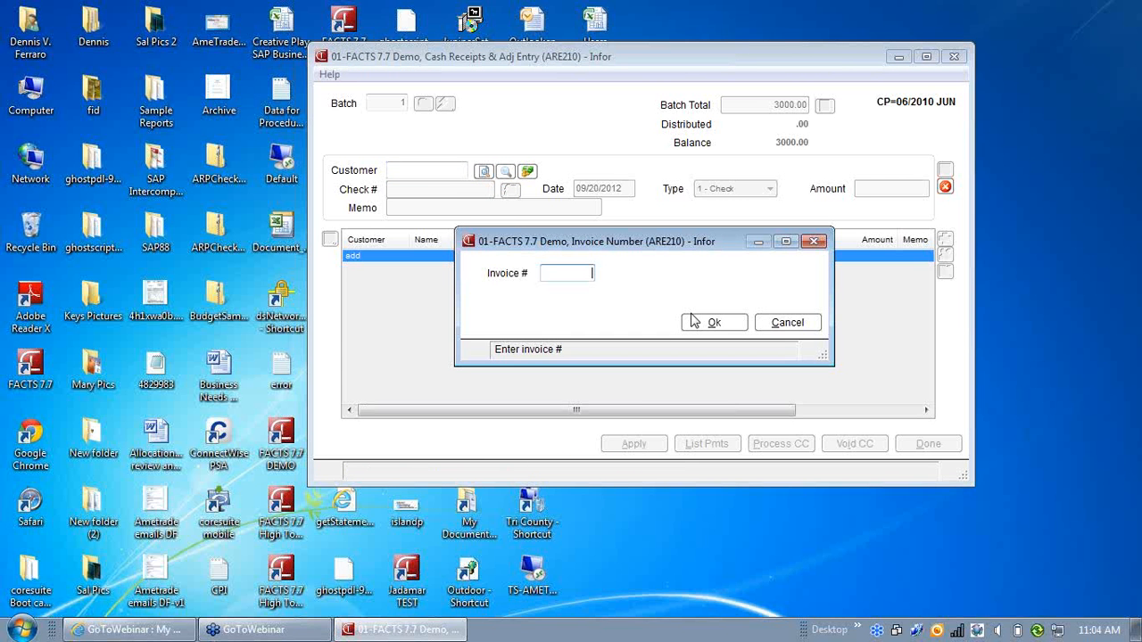
type("001450")
left_click(714, 326)
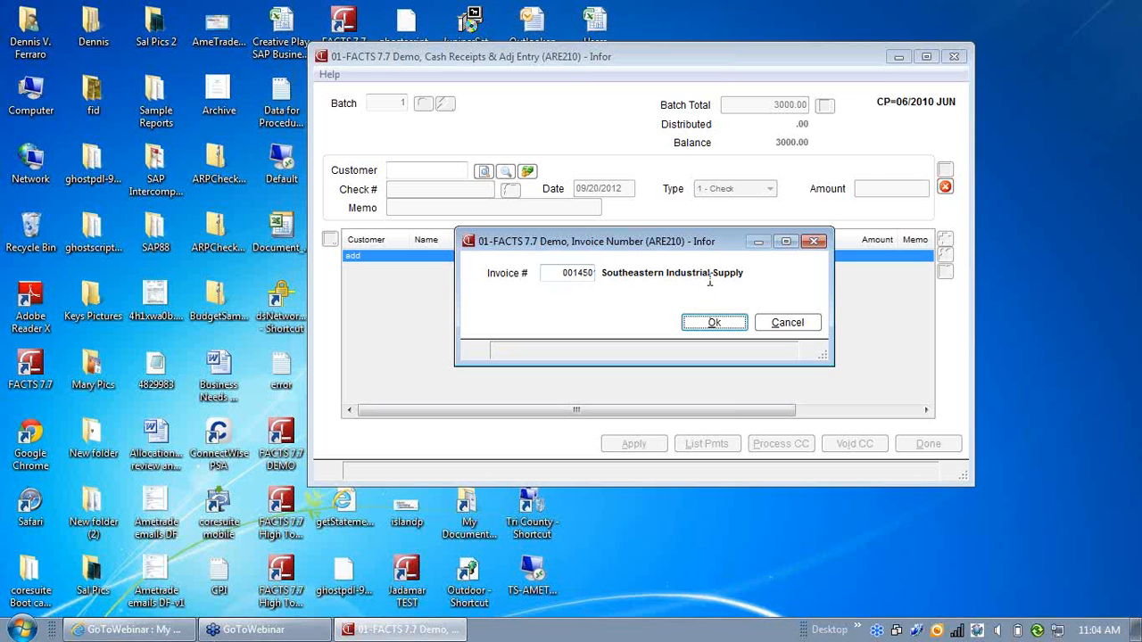
left_click(718, 324)
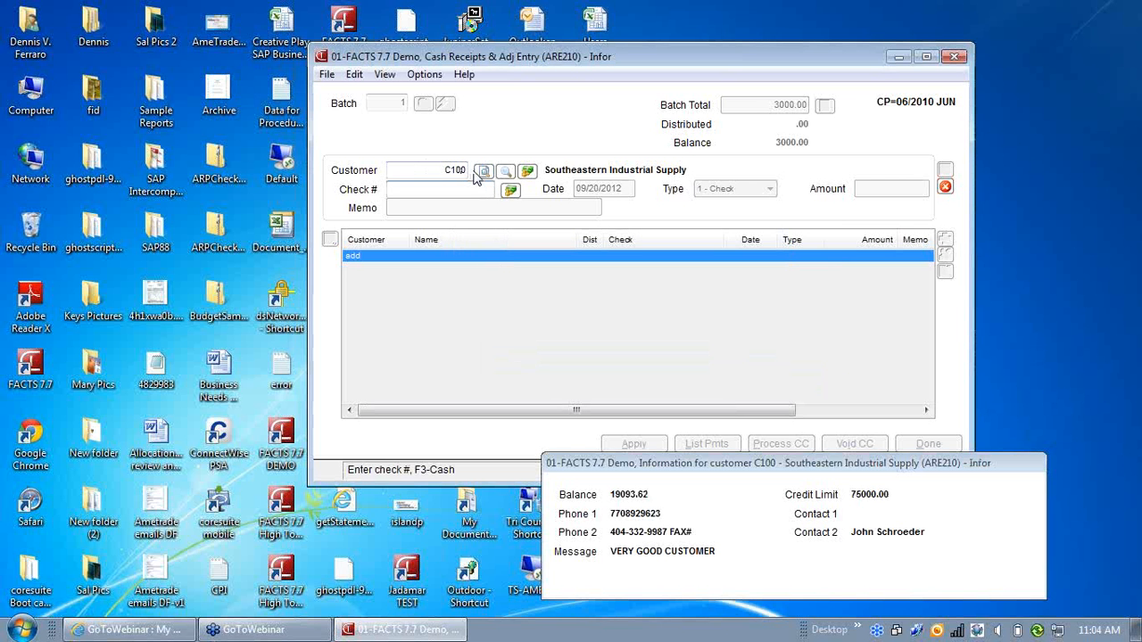
left_click(945, 187)
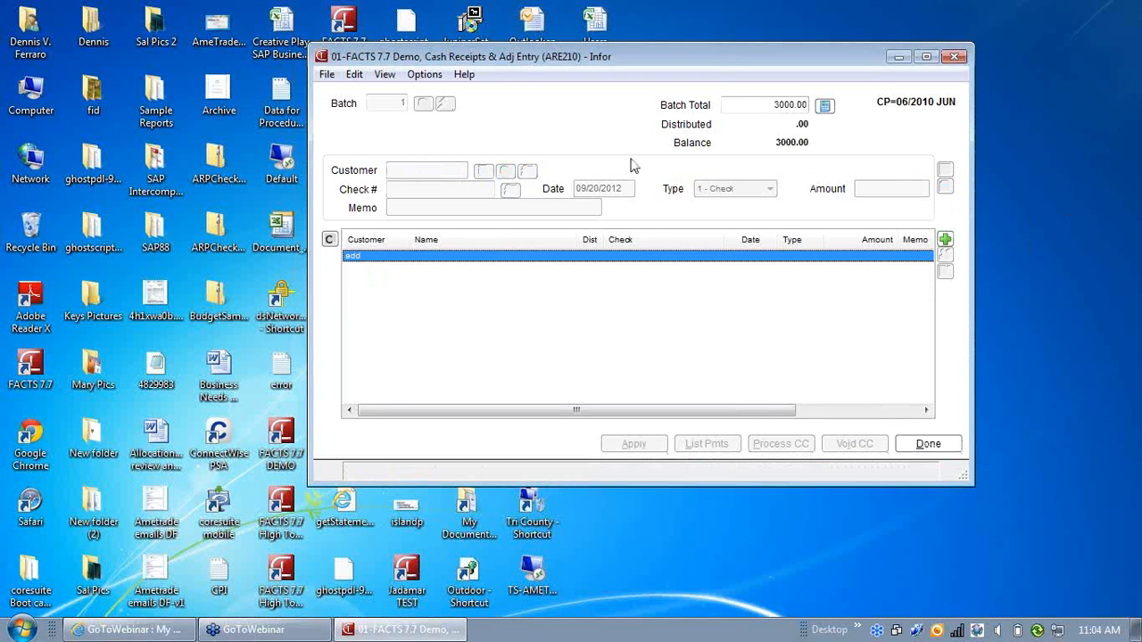
Step: Add a payment line for Southeastern Industrial Supply using its customer number and enter check number 1234
left_click(946, 242)
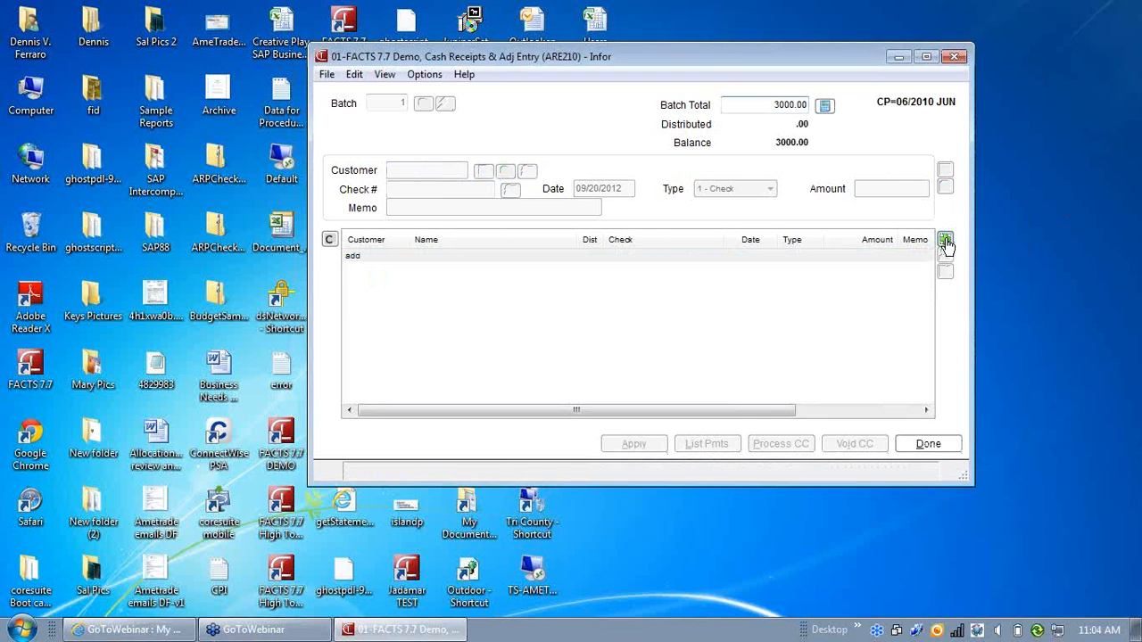
left_click(506, 172)
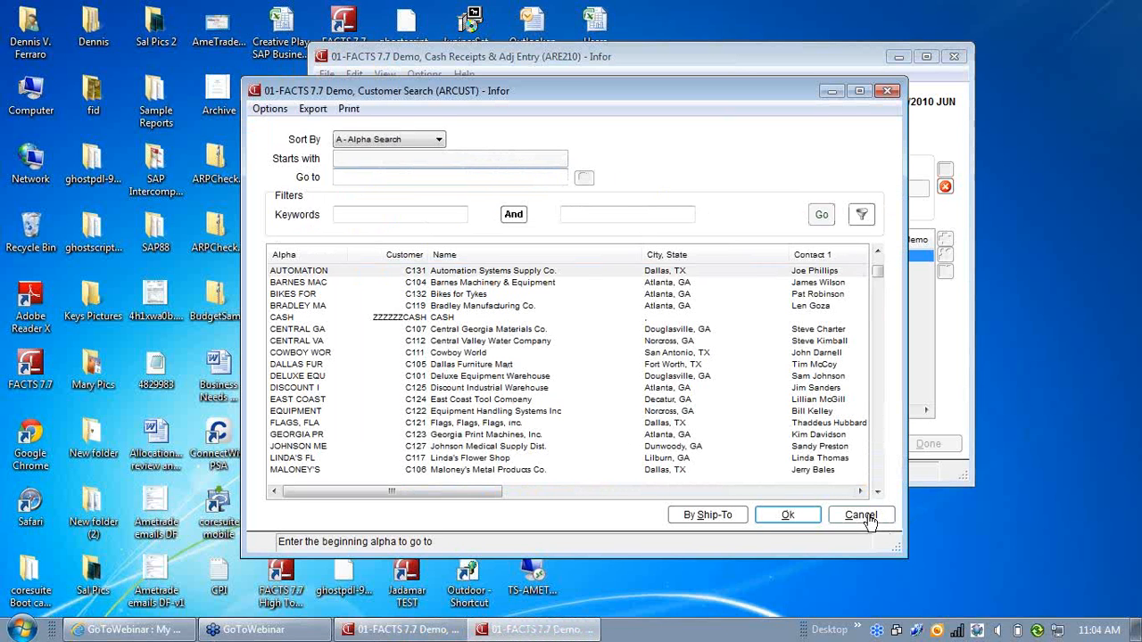
left_click(871, 521)
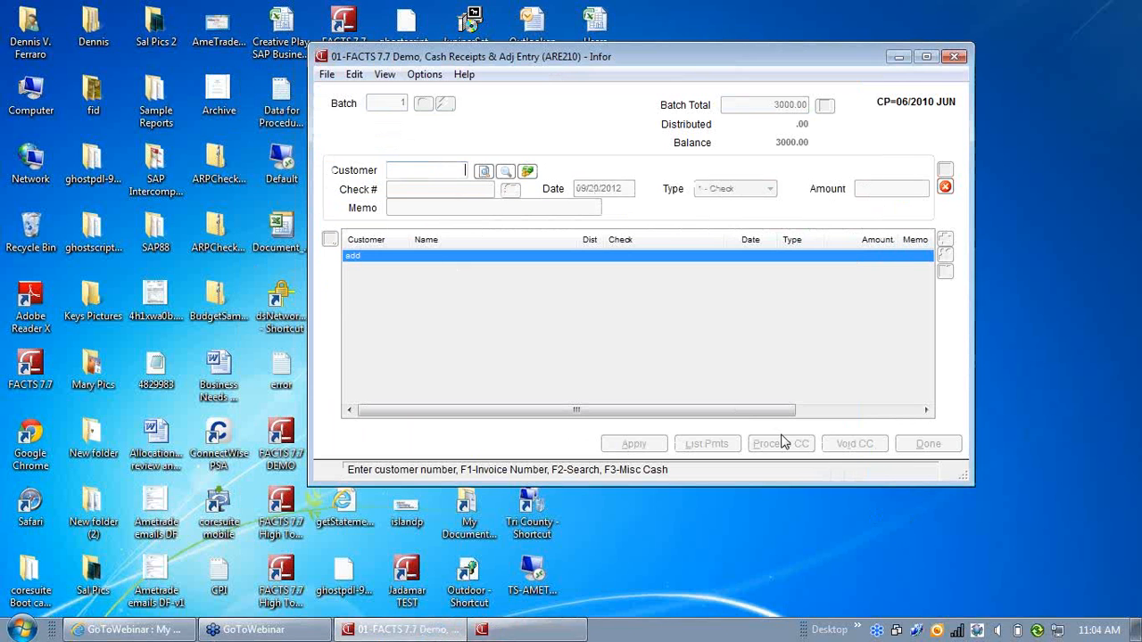
type("C")
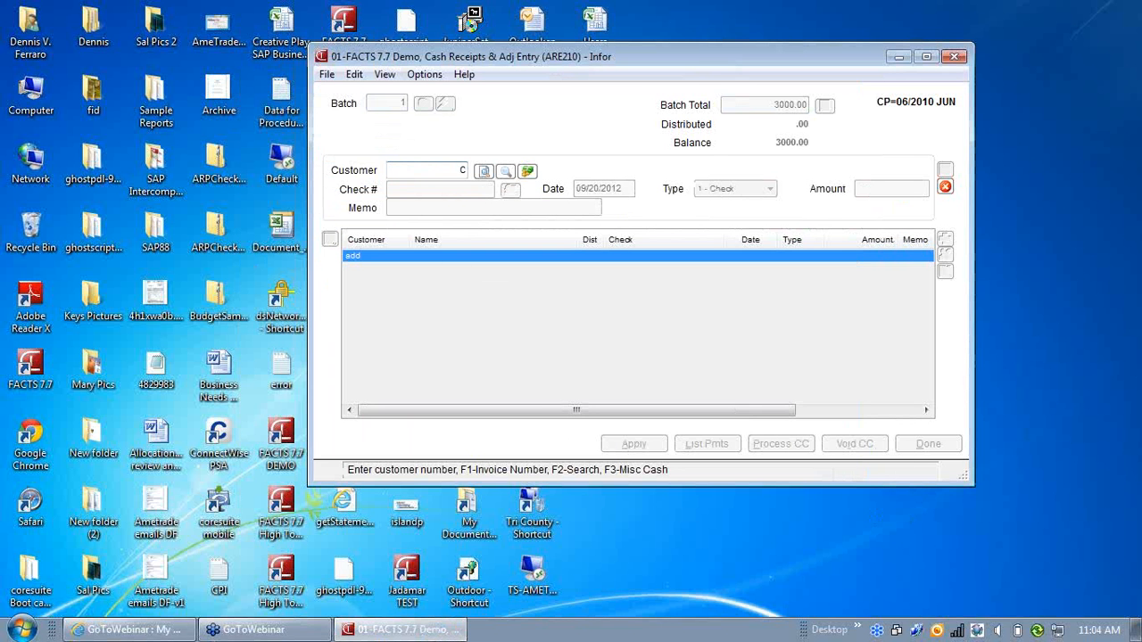
type("100")
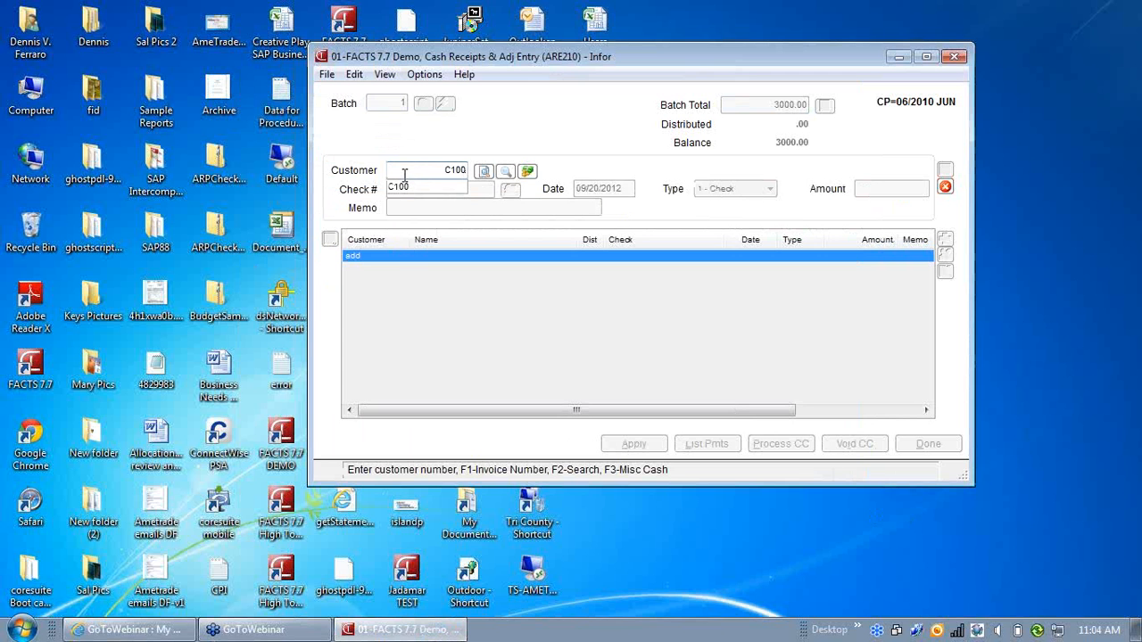
key("Return")
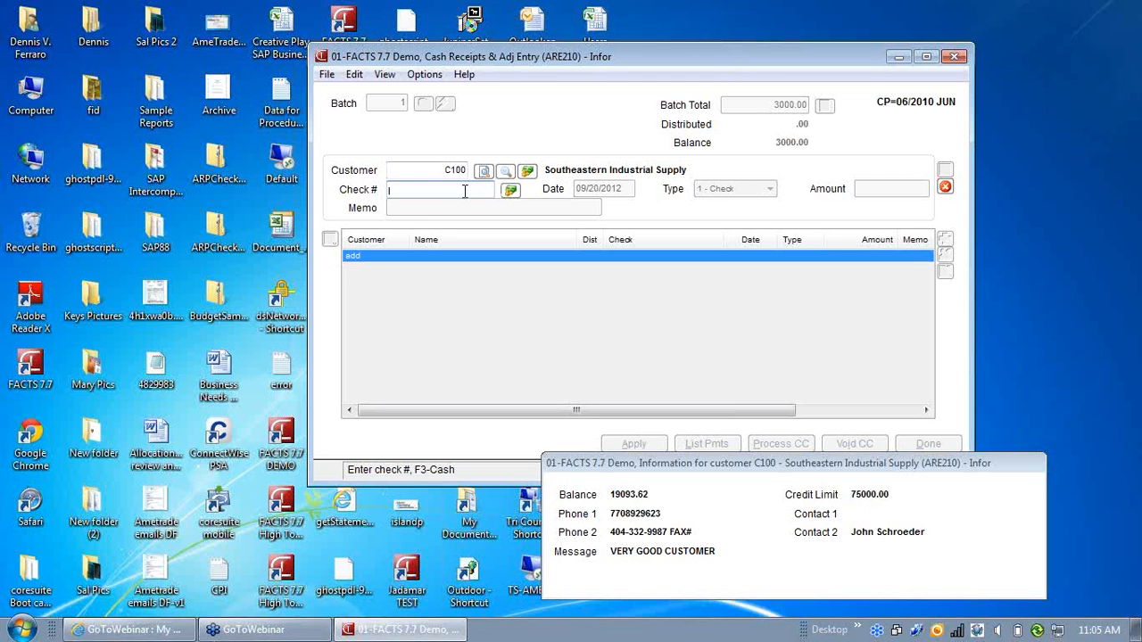
type("1234")
key("Return")
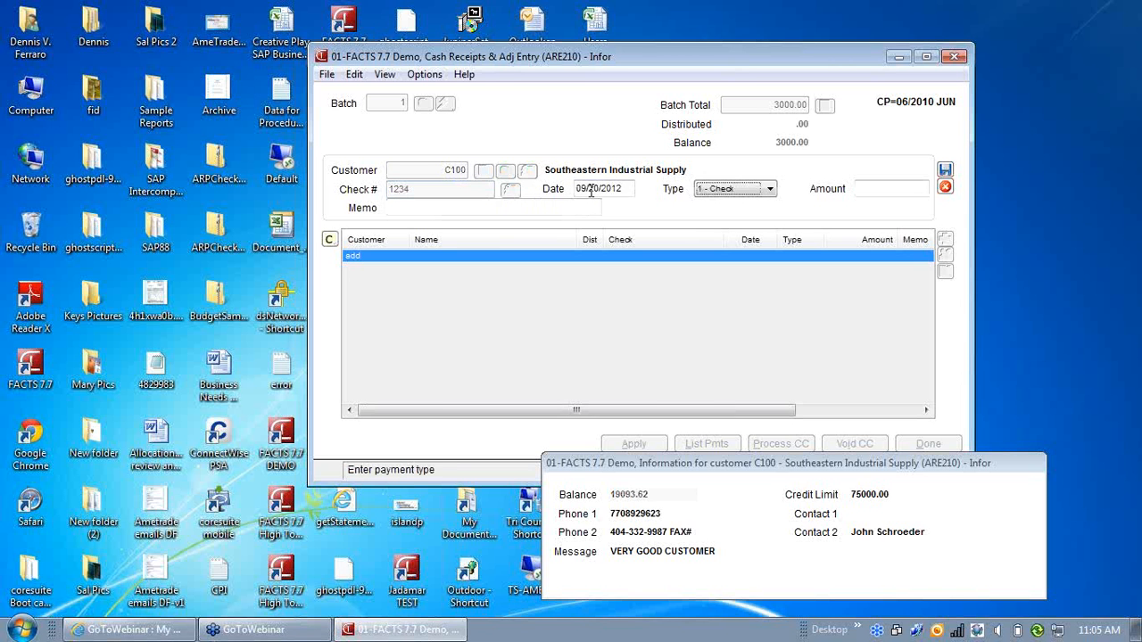
Step: Set the payment date to 06/05/2010
left_click(618, 189)
key("BackSpace")
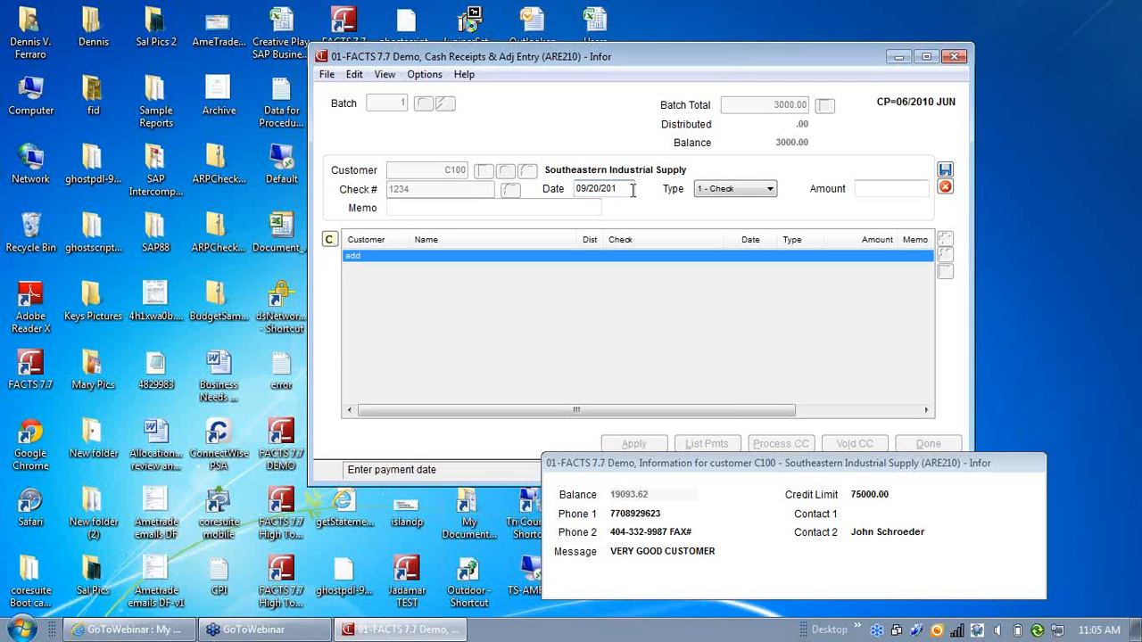
key("BackSpace")
key("BackSpace")
key("BackSpace")
key("BackSpace")
key("BackSpace")
key("BackSpace")
key("BackSpace")
key("BackSpace")
key("BackSpace")
type("060510")
key("Tab")
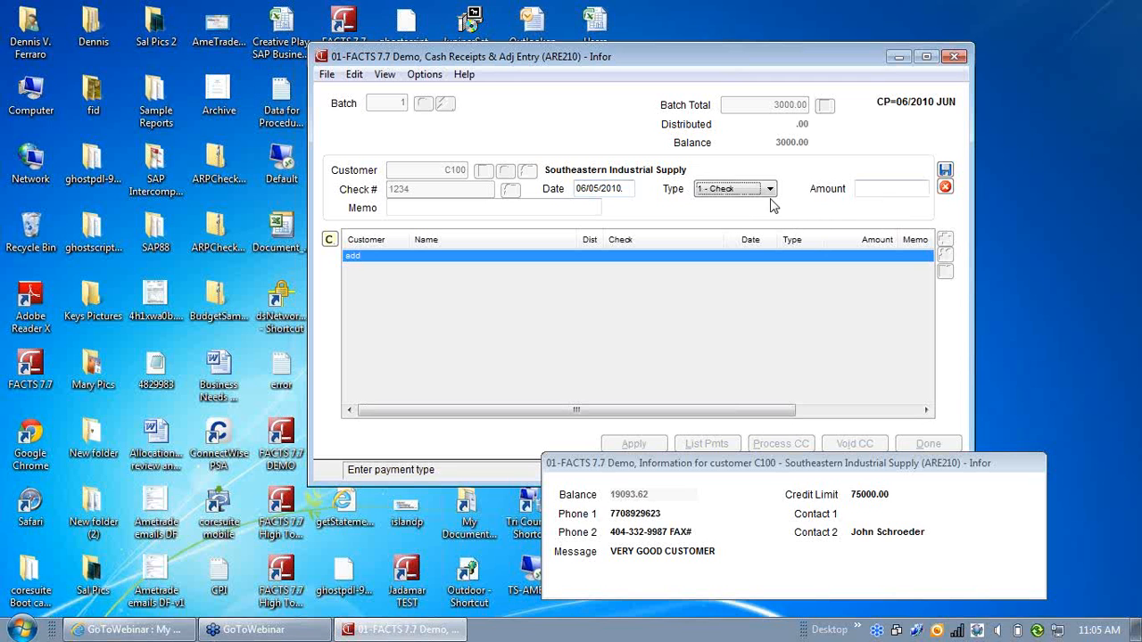
Step: Keep the payment type as Check, enter amount 2000.00 and memo TEST, and proceed to applying the payment
left_click(771, 190)
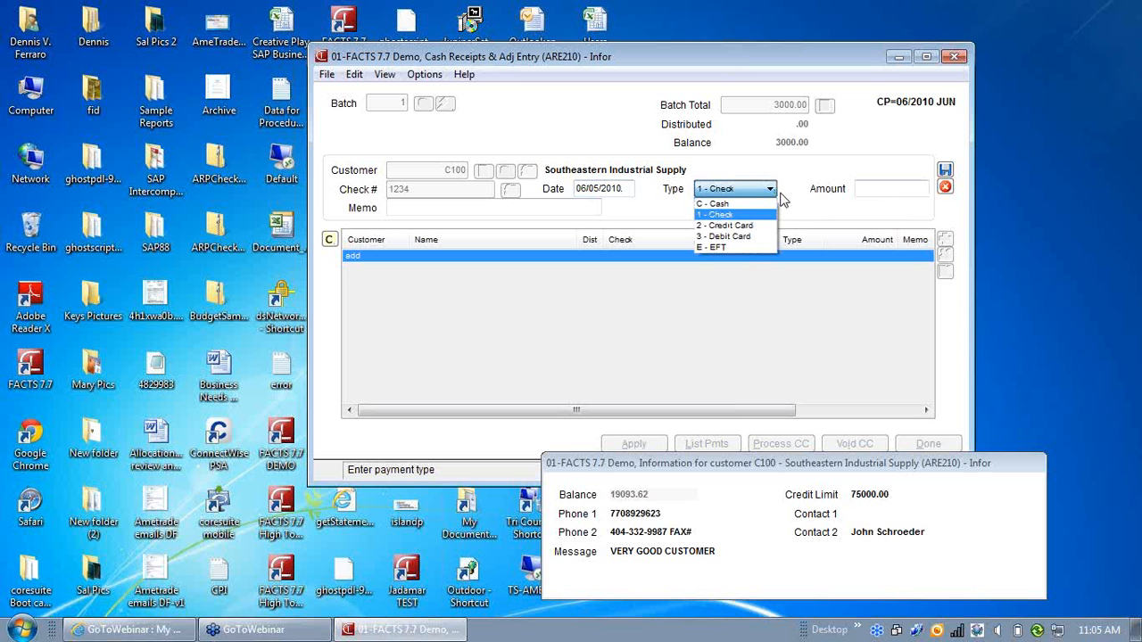
left_click(887, 188)
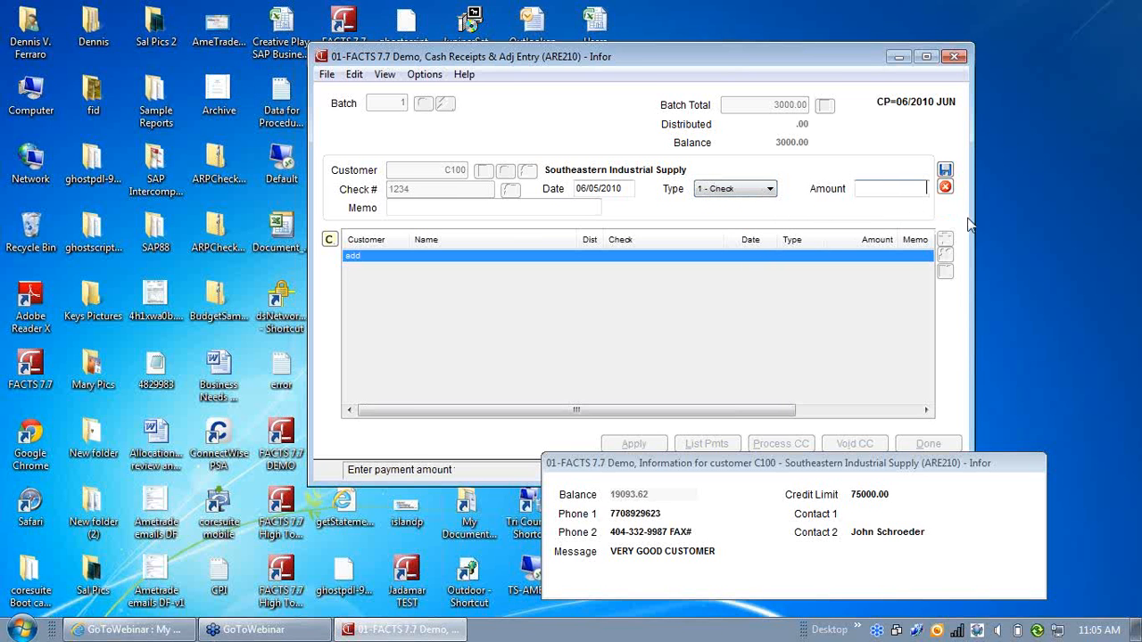
type("2000")
key("Return")
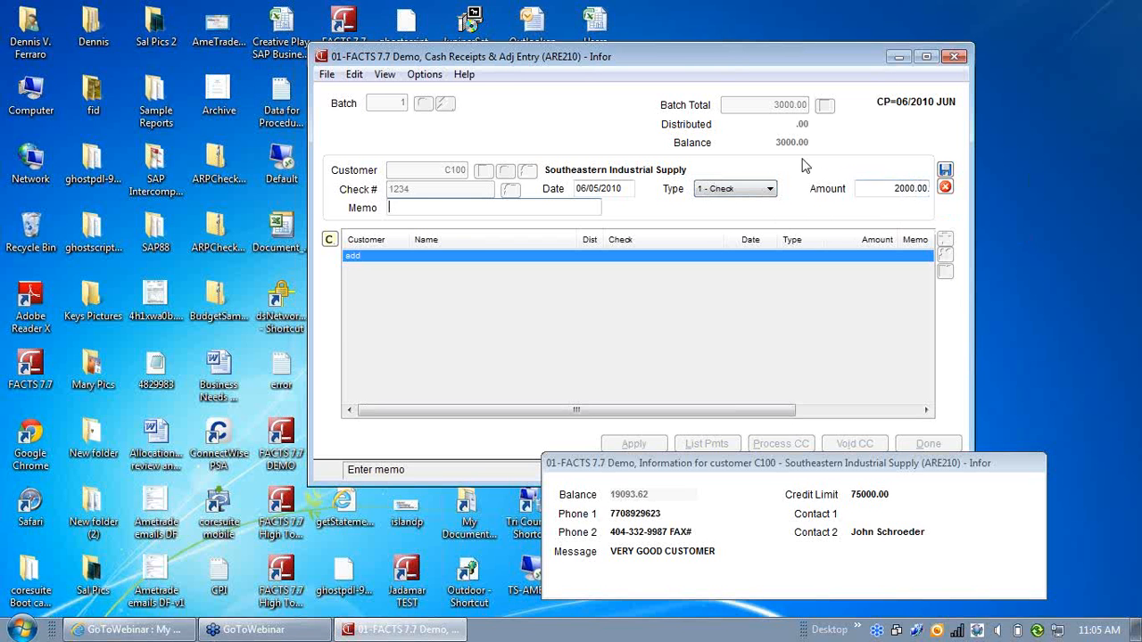
type("TEST")
left_click_drag(638, 55, 614, 55)
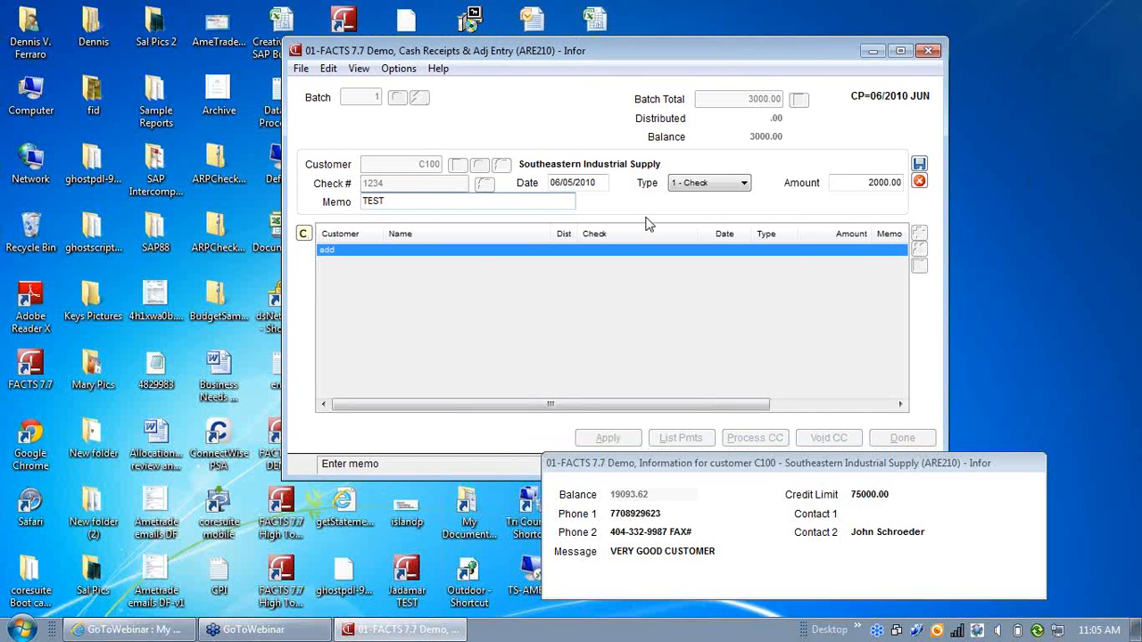
key("Return")
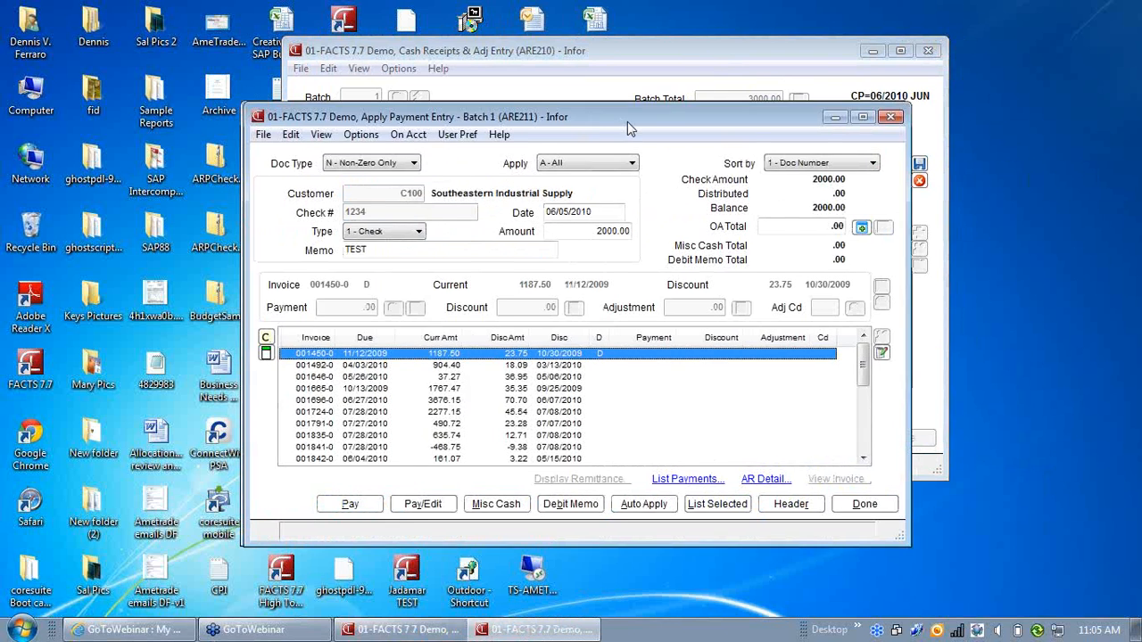
Step: Arrange the Cash Receipts and Apply Payment Entry windows so both can be seen
left_click_drag(620, 118, 775, 99)
left_click_drag(713, 55, 483, 28)
left_click(849, 107)
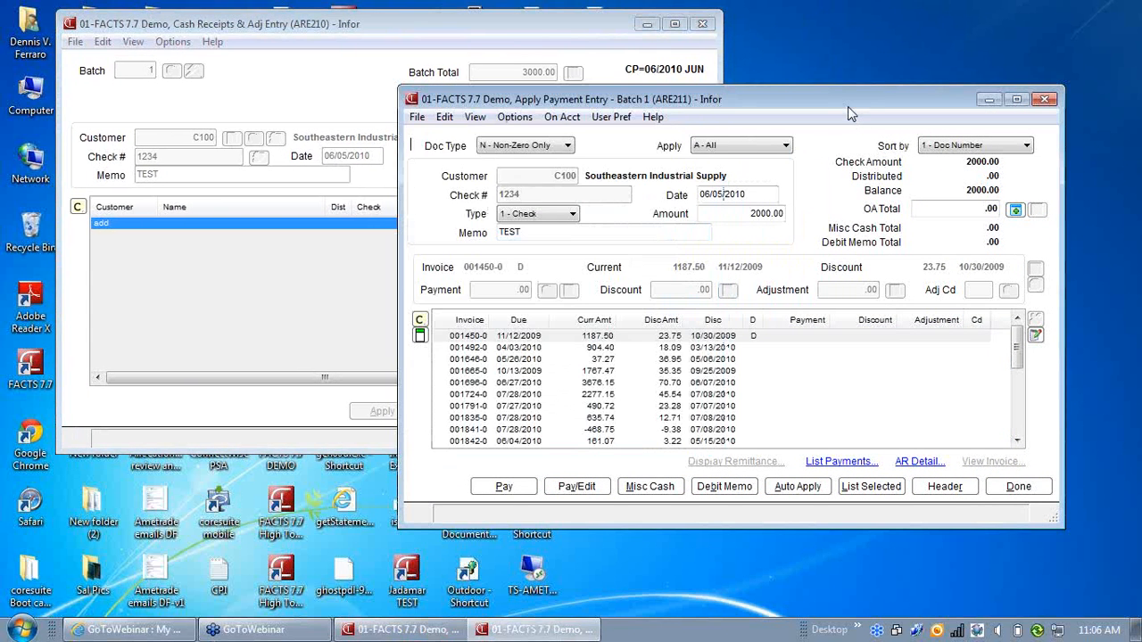
left_click_drag(849, 106, 852, 103)
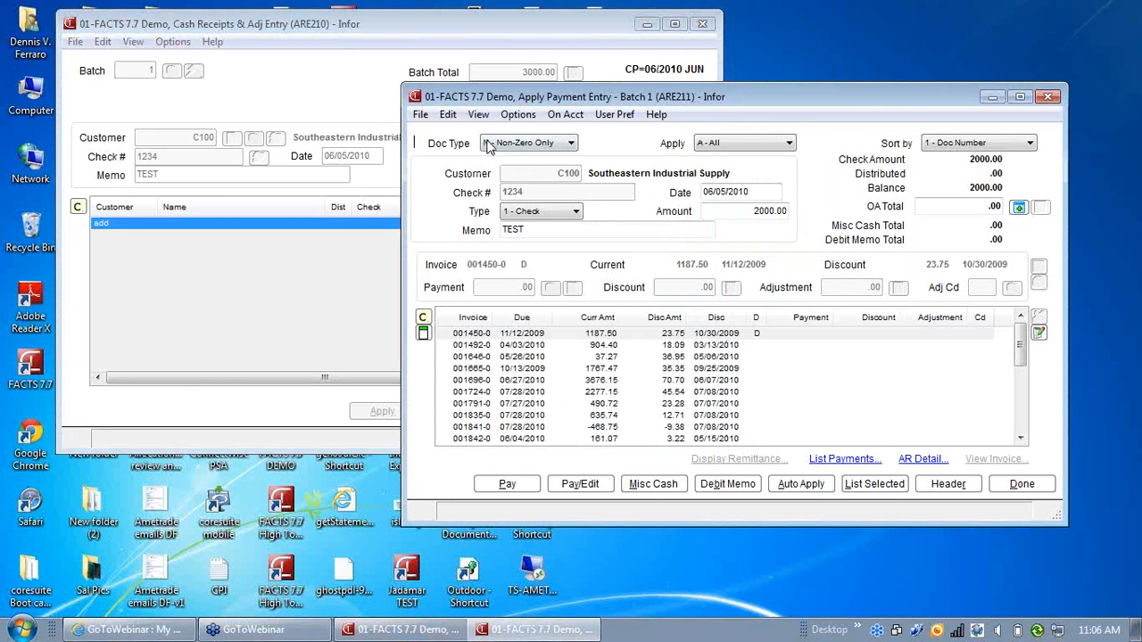
Step: View the customer's document list filtered by Doc Type Credits Only and All, and by Apply status Applied Only
left_click(573, 145)
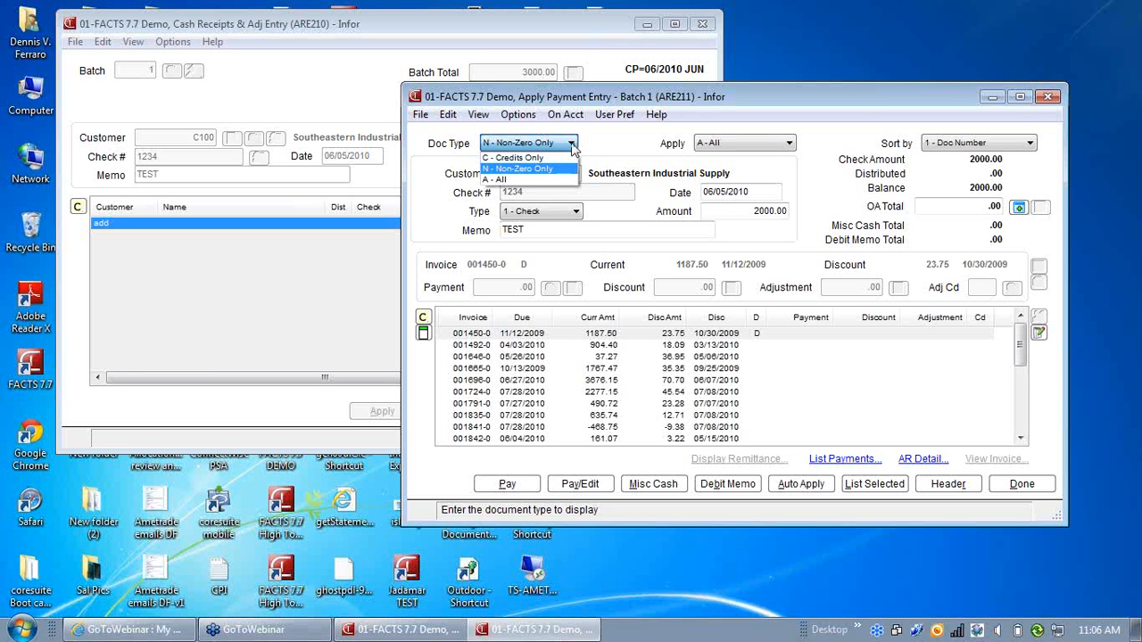
left_click(540, 158)
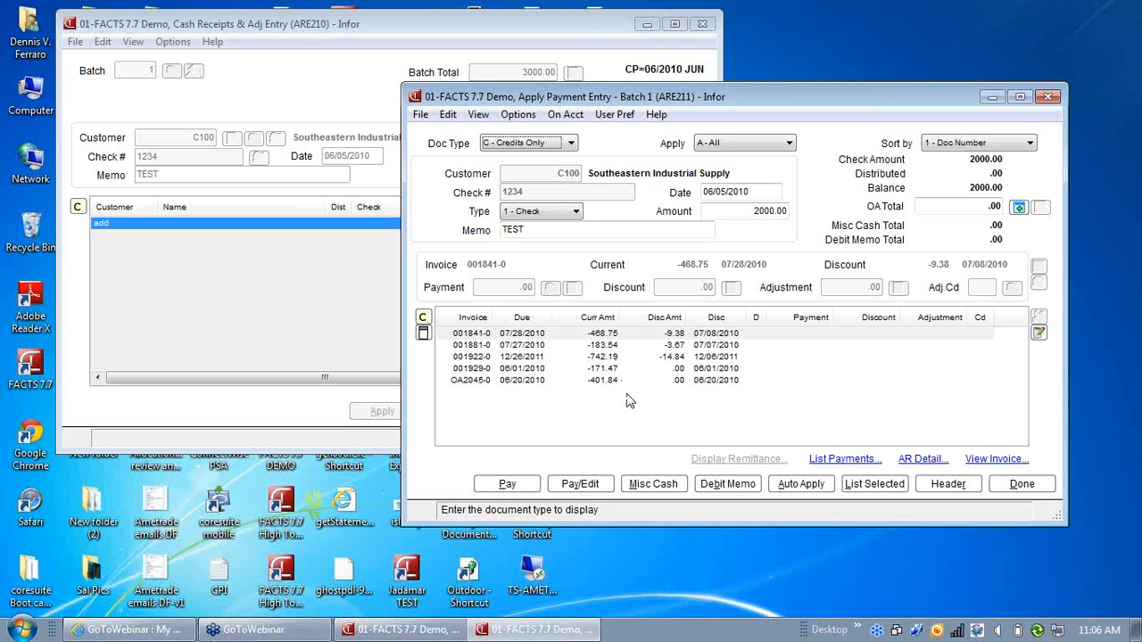
left_click(571, 144)
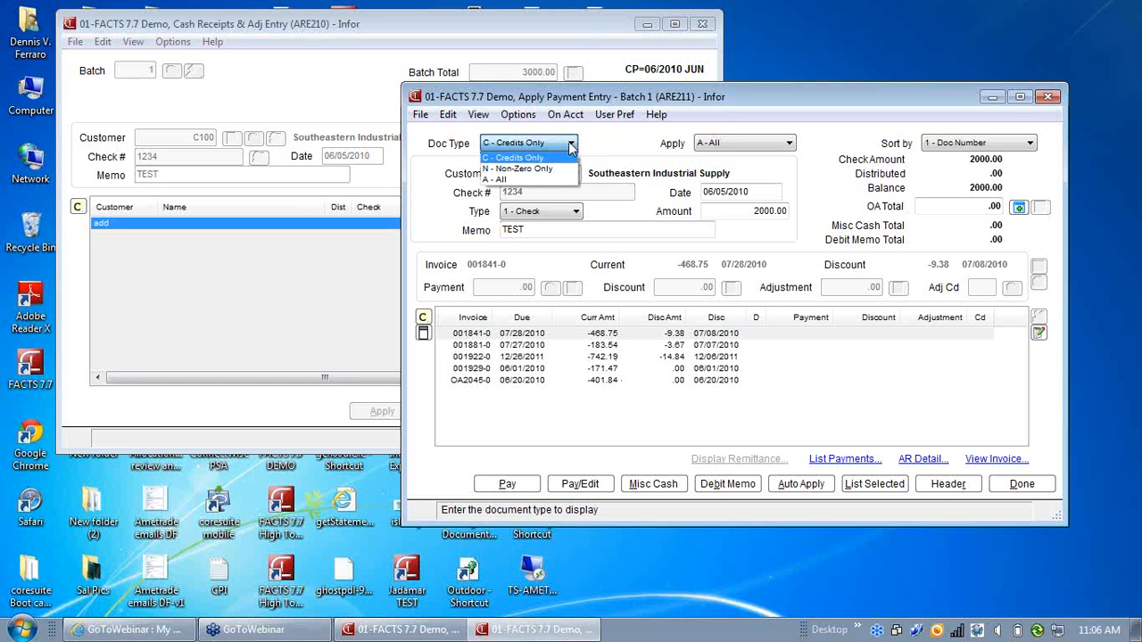
left_click(501, 179)
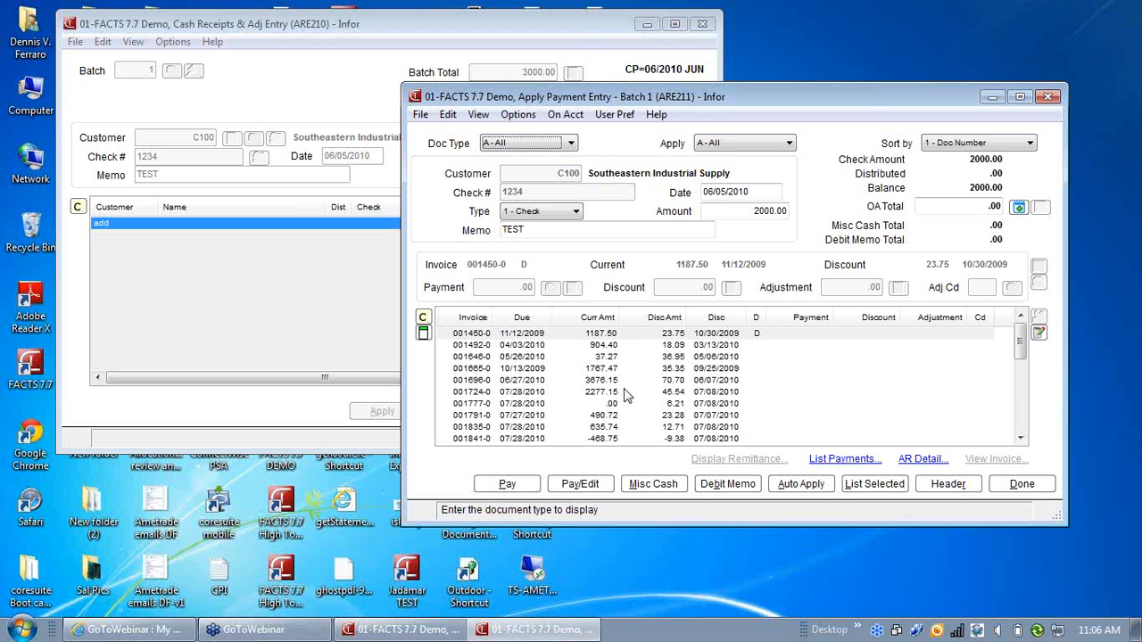
left_click(789, 145)
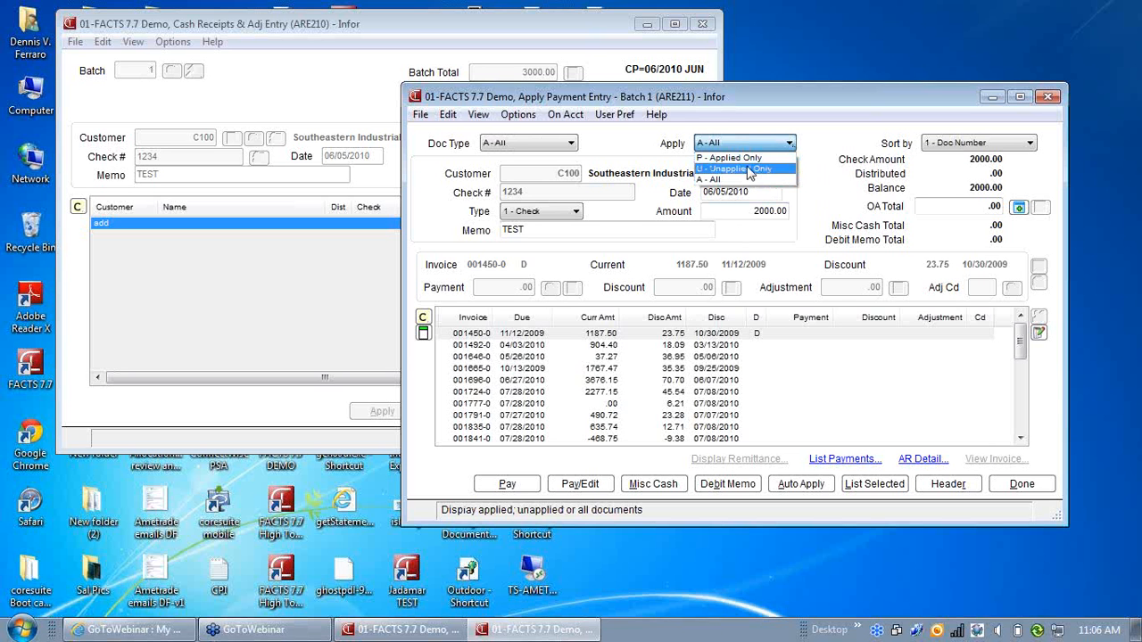
left_click(758, 158)
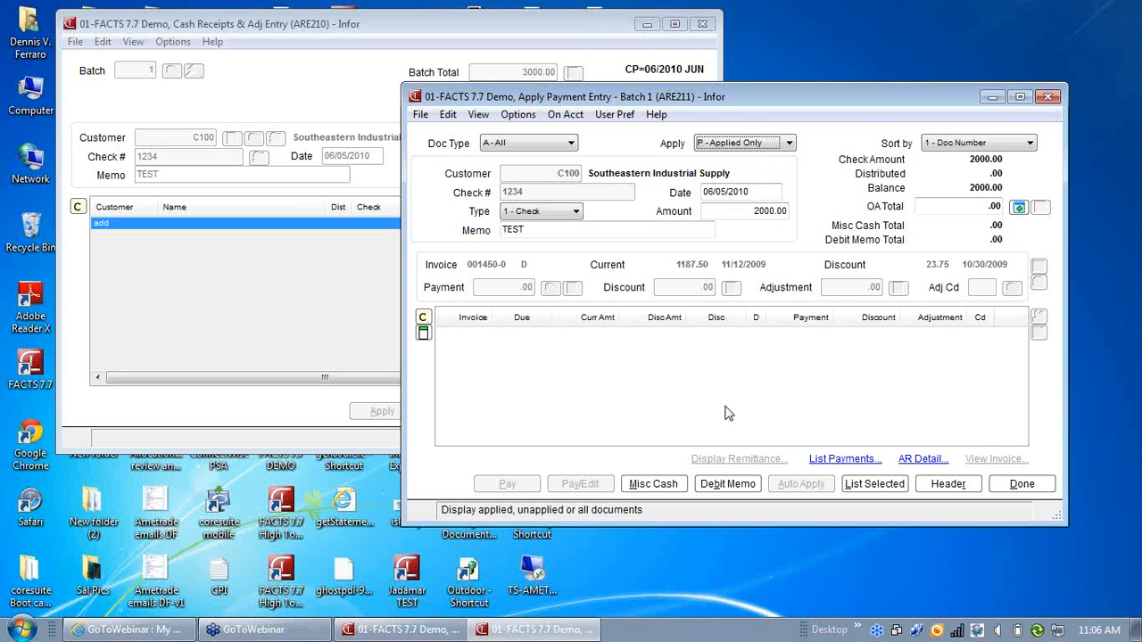
Step: Filter the customer's document list by Apply status Unapplied Only, and finish with the Apply status set to All
left_click(790, 144)
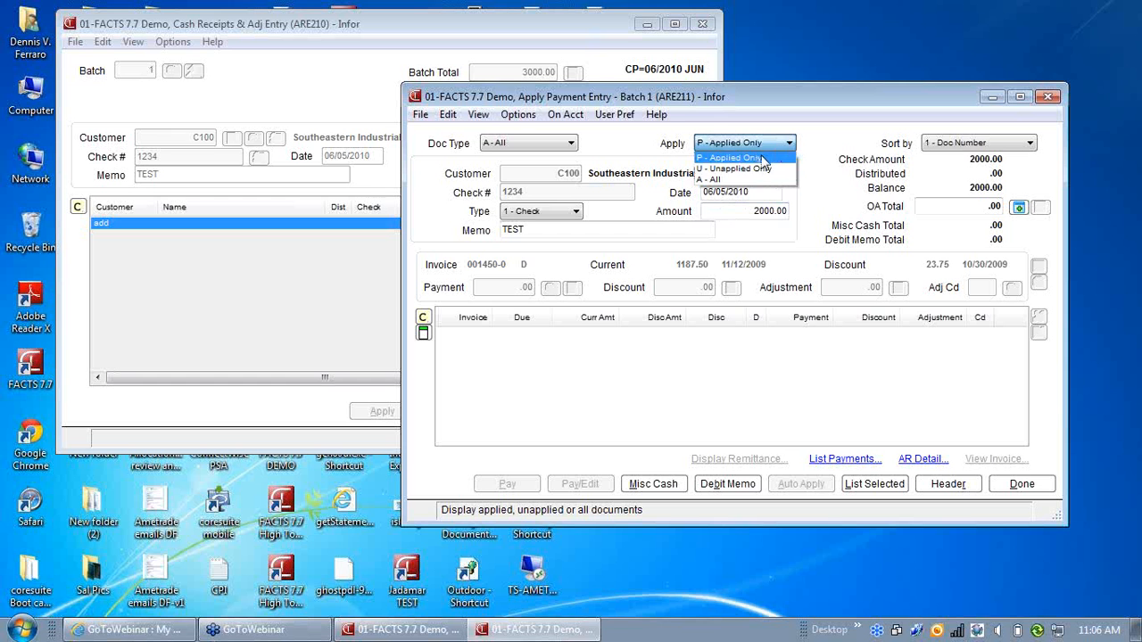
left_click(758, 166)
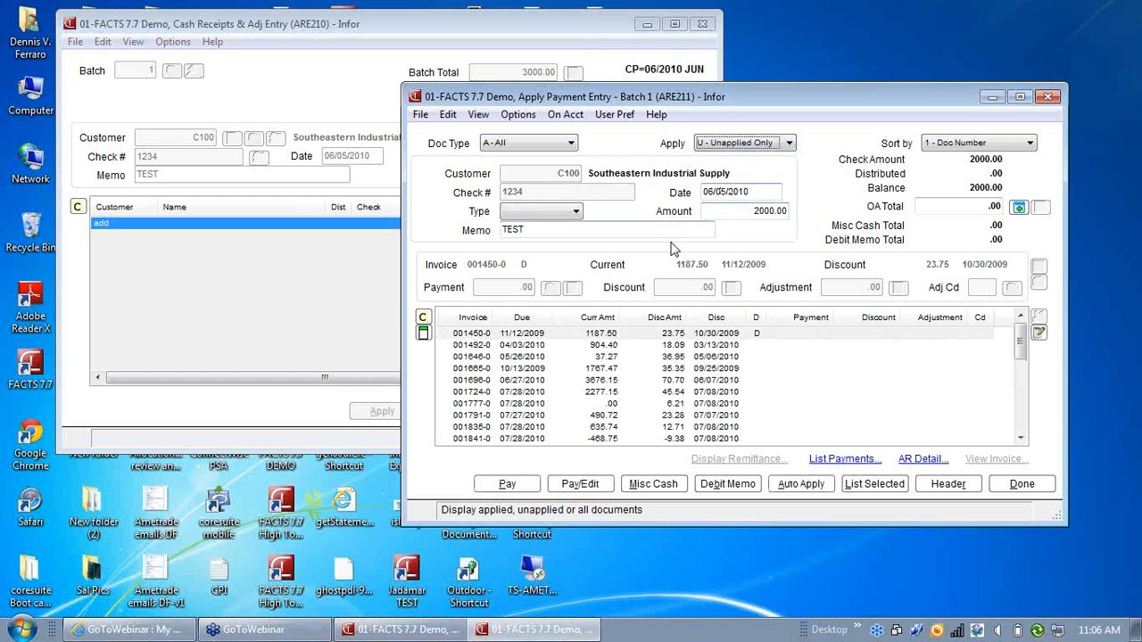
left_click(789, 143)
left_click(727, 179)
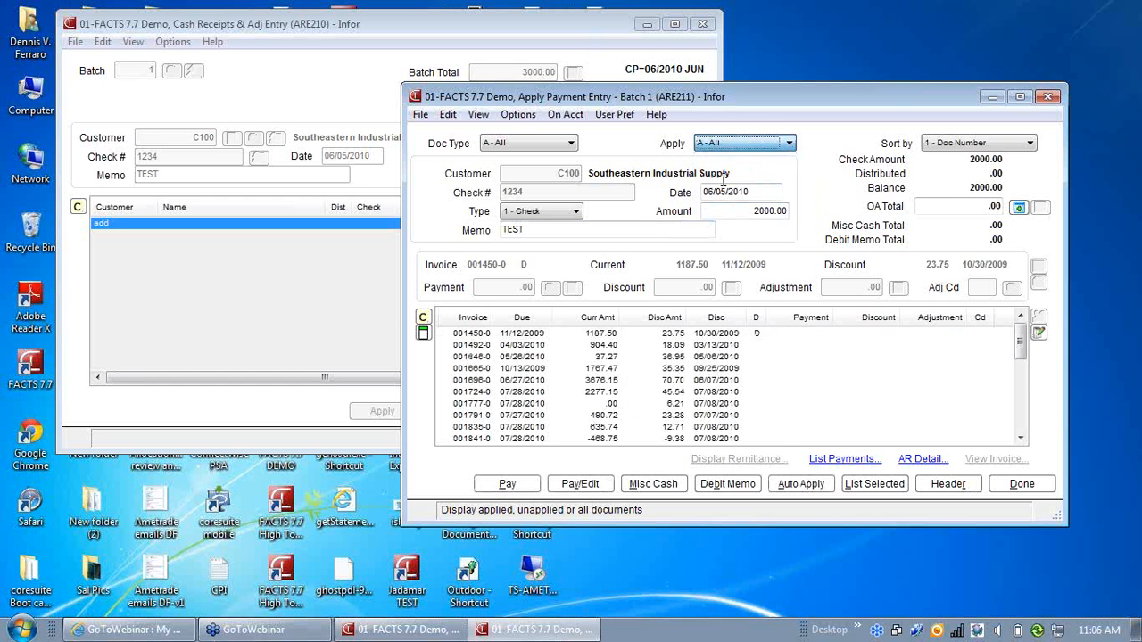
Step: Check the available sort orders for the document list, keeping Doc Number, and reposition the Apply Payment Entry window
left_click(1031, 144)
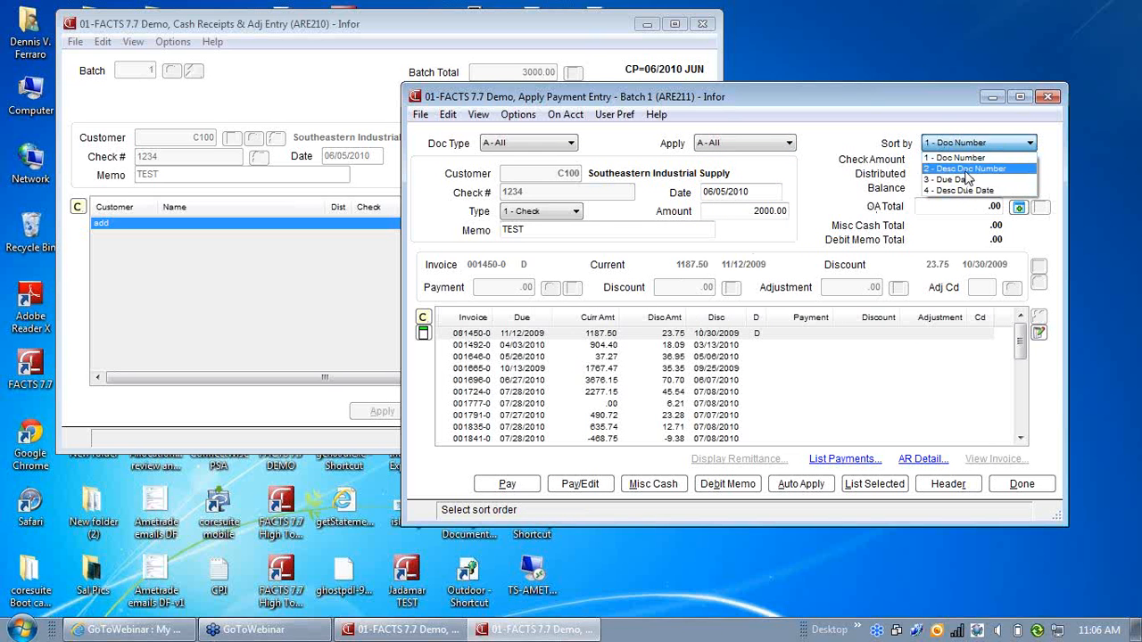
left_click(981, 145)
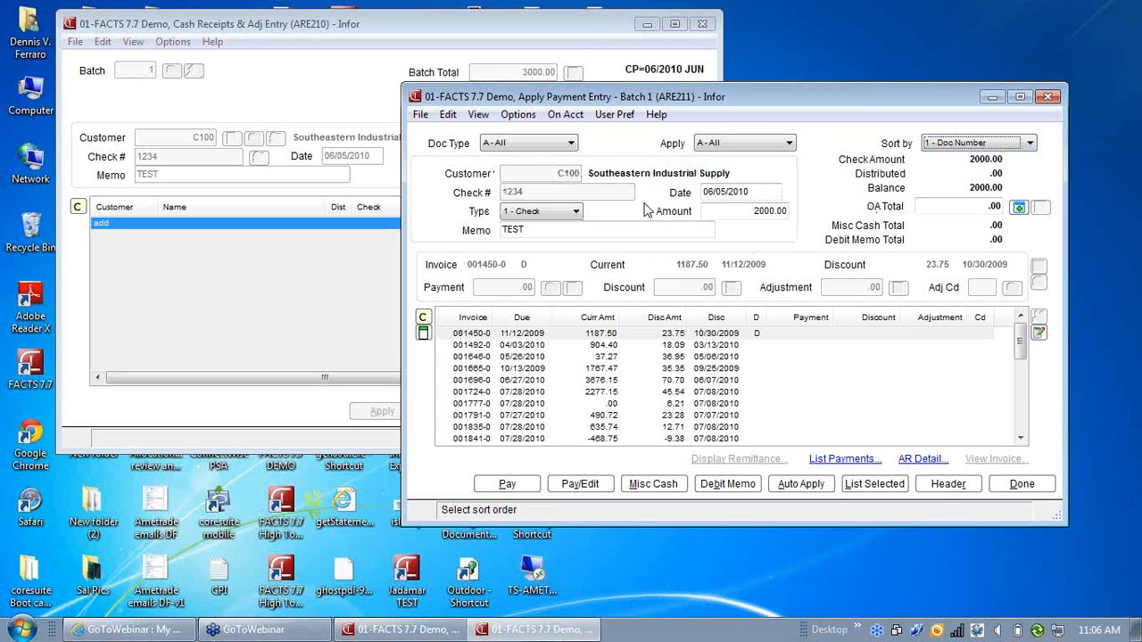
left_click(765, 193)
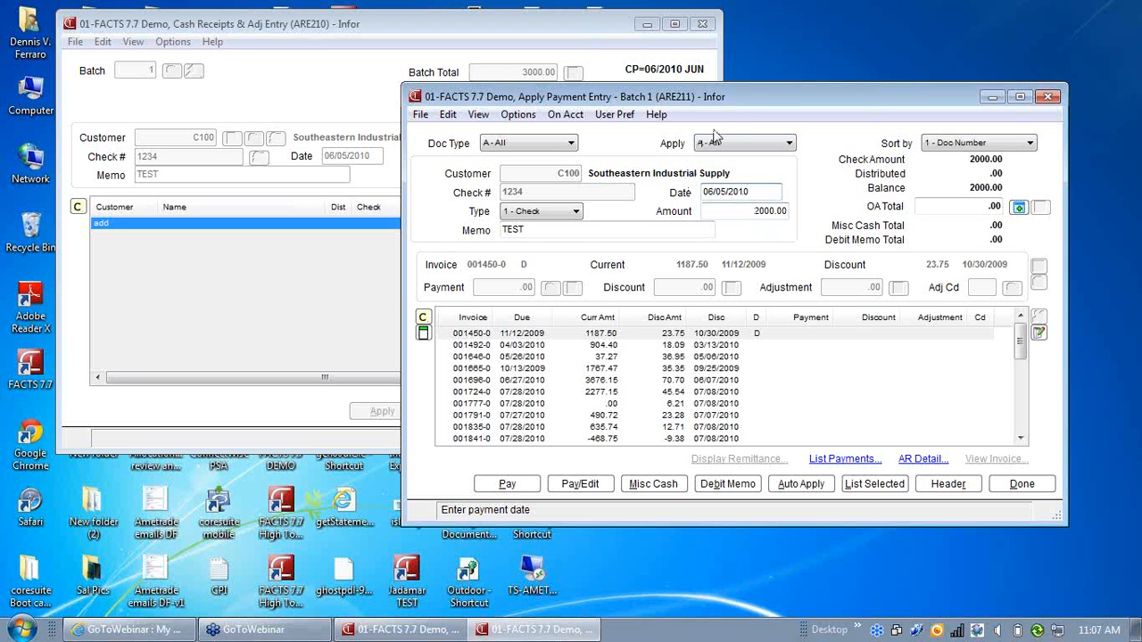
left_click_drag(769, 101, 792, 71)
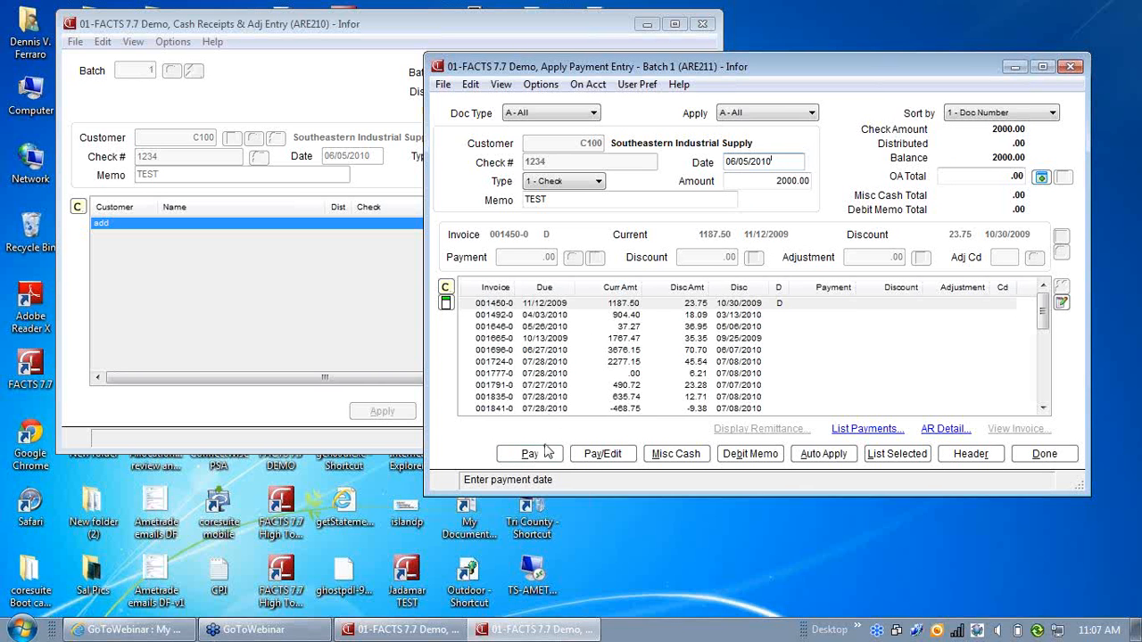
Step: Pay invoice 001450-0 in full and delete that payment again
left_click(540, 307)
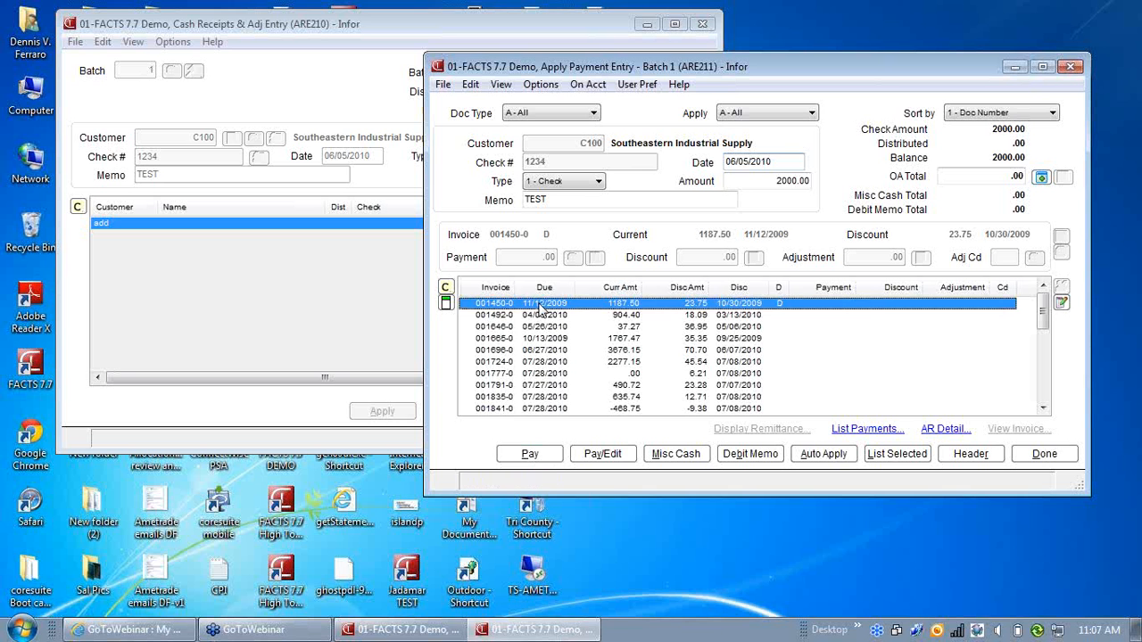
left_click(529, 455)
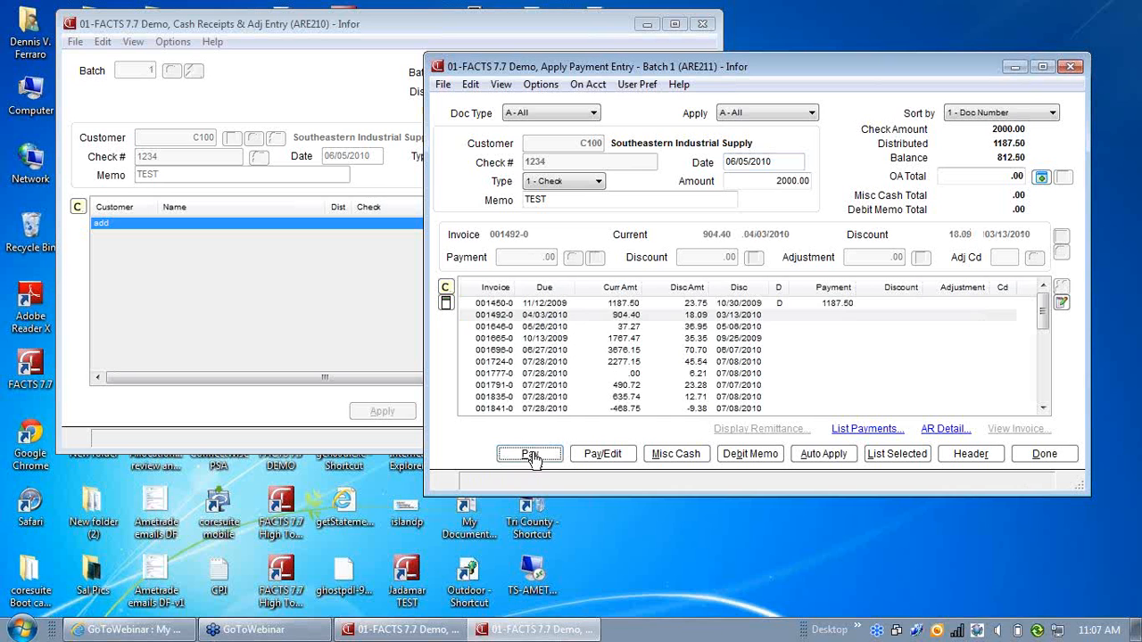
left_click(660, 304)
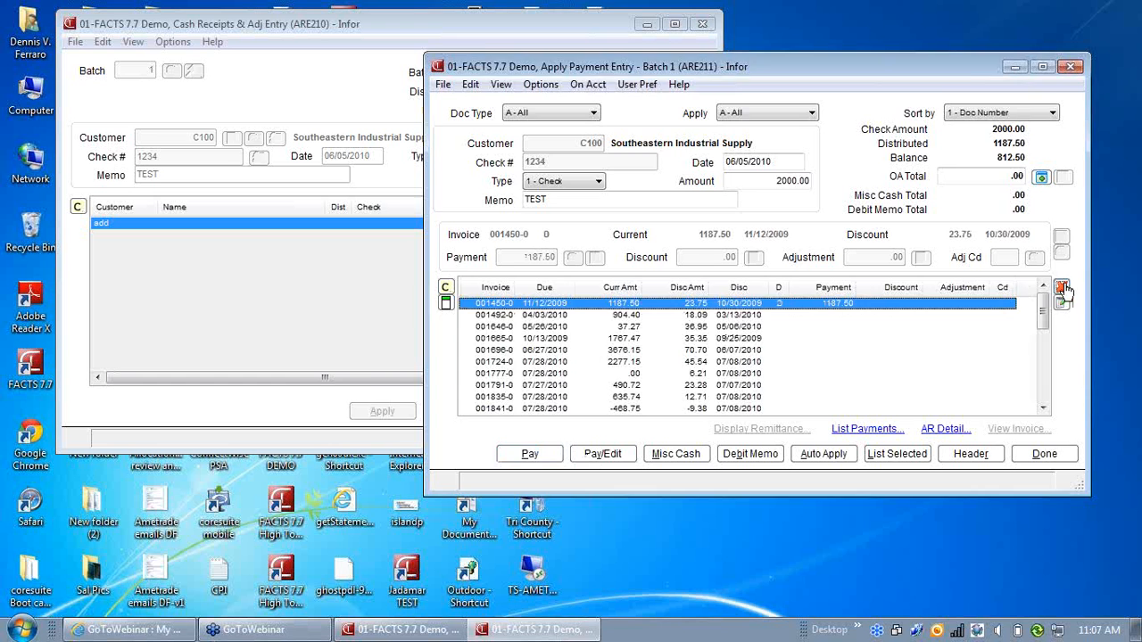
left_click(1062, 287)
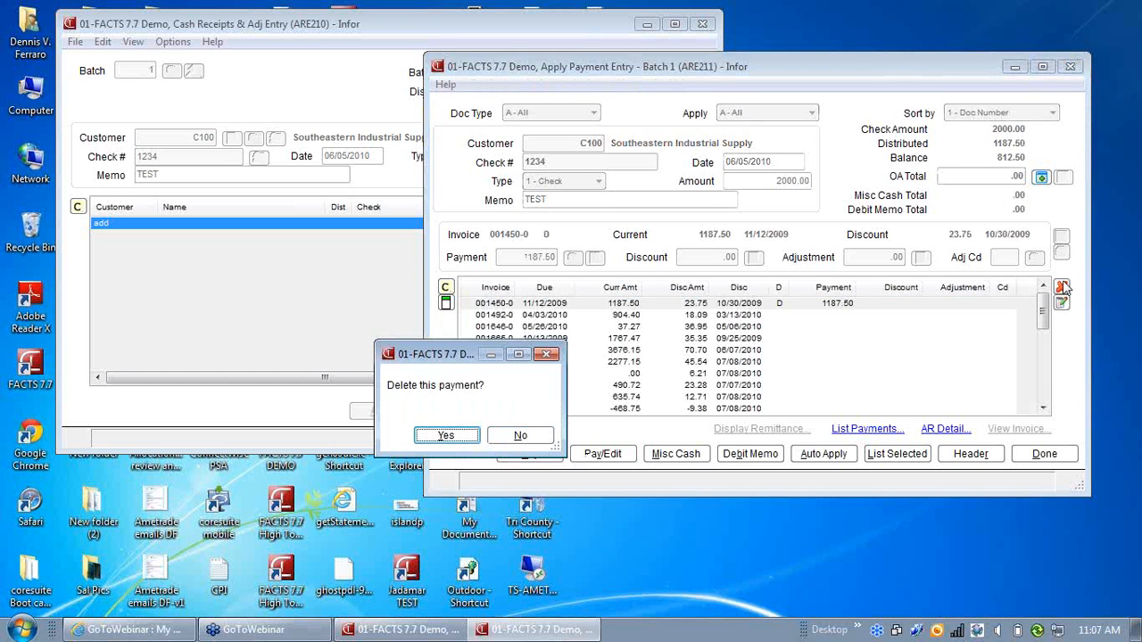
left_click(466, 440)
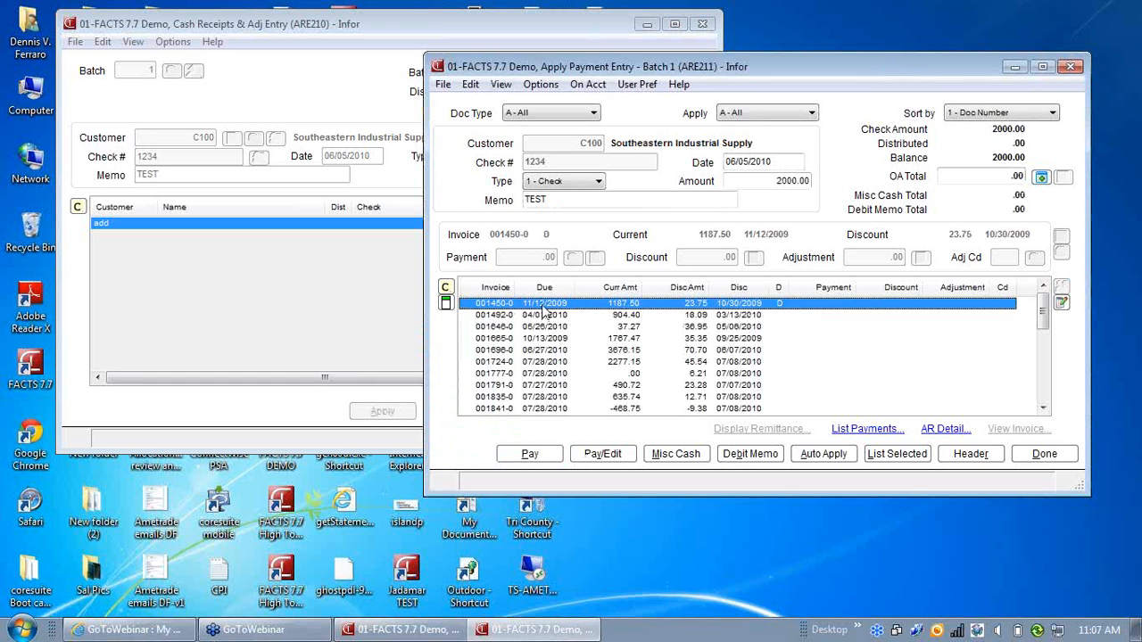
Step: Apply a partial payment of 500.00 to invoice 001450-0 with no discount and save it
left_click(602, 455)
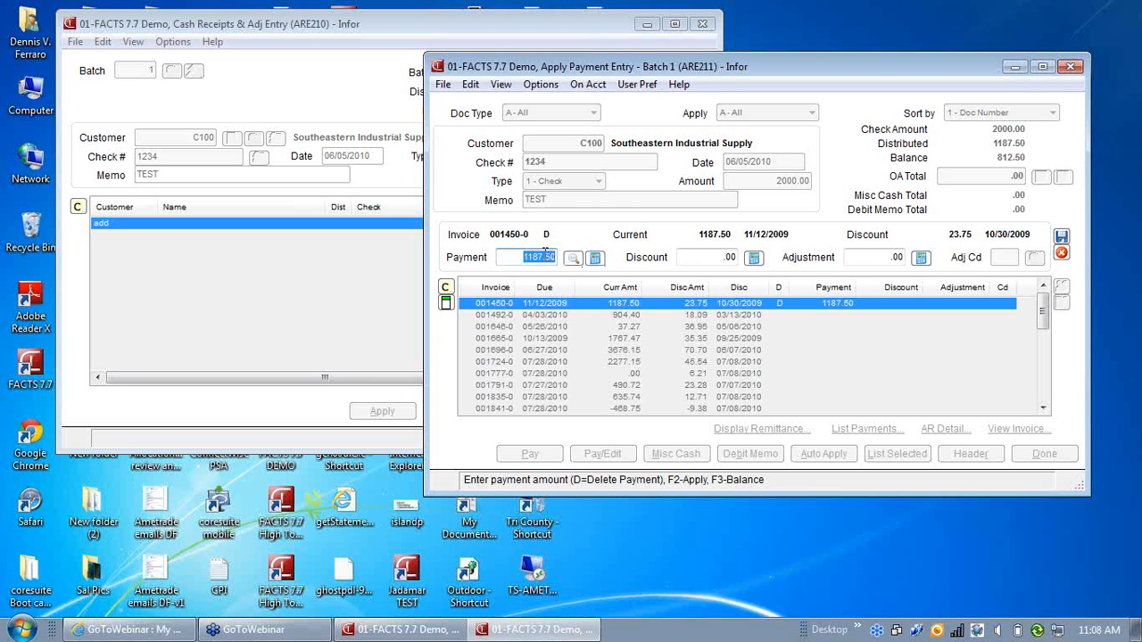
type("50")
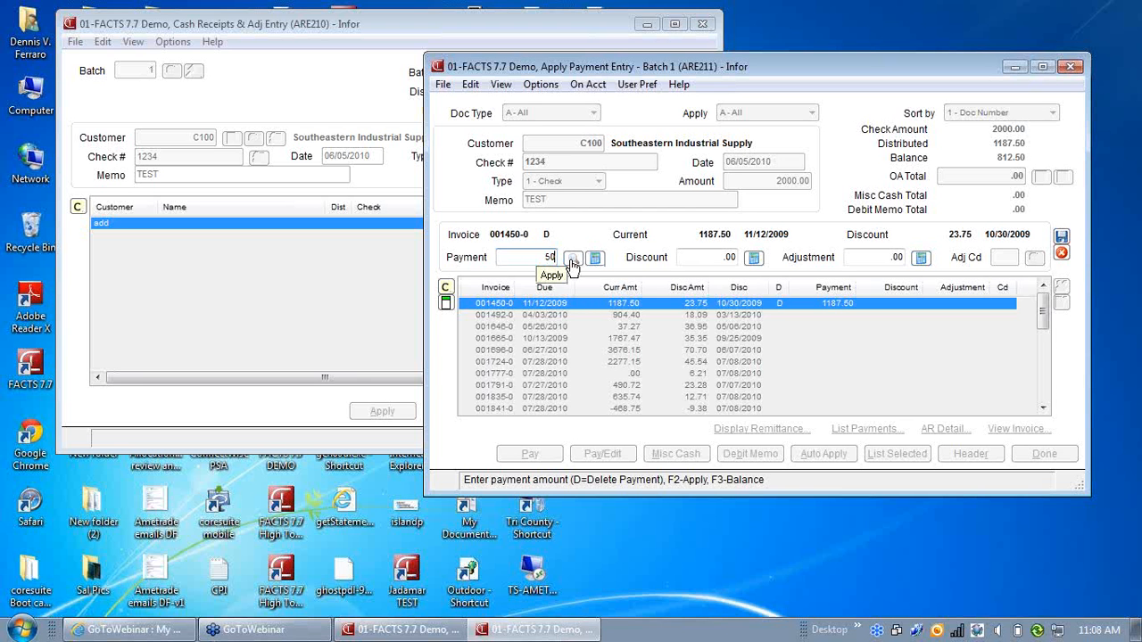
type("0")
key("Tab")
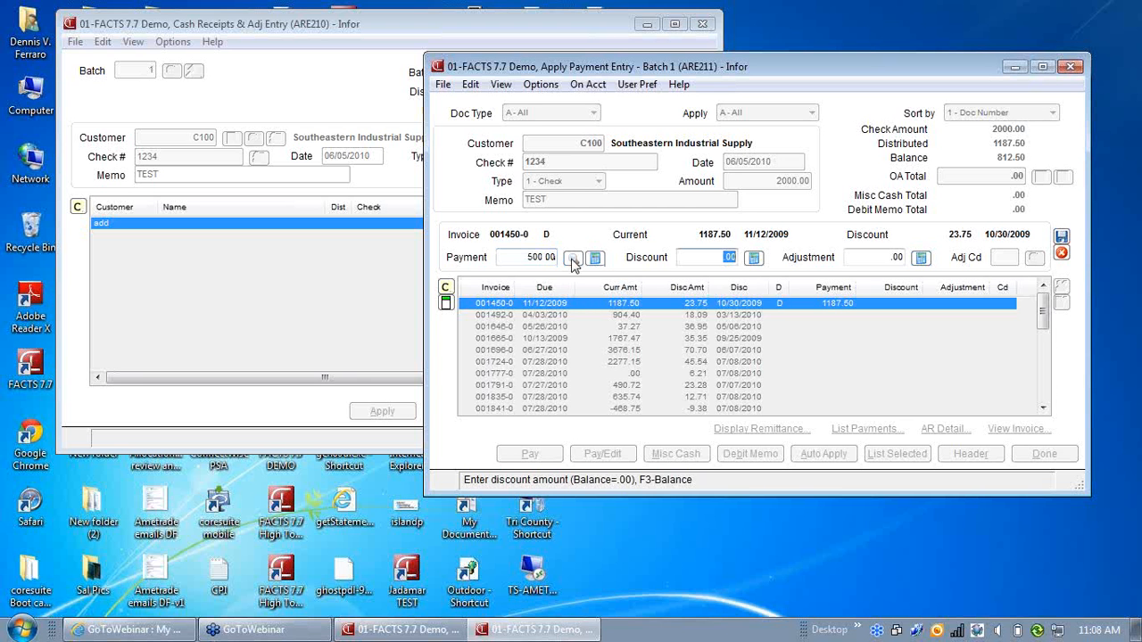
left_click(572, 258)
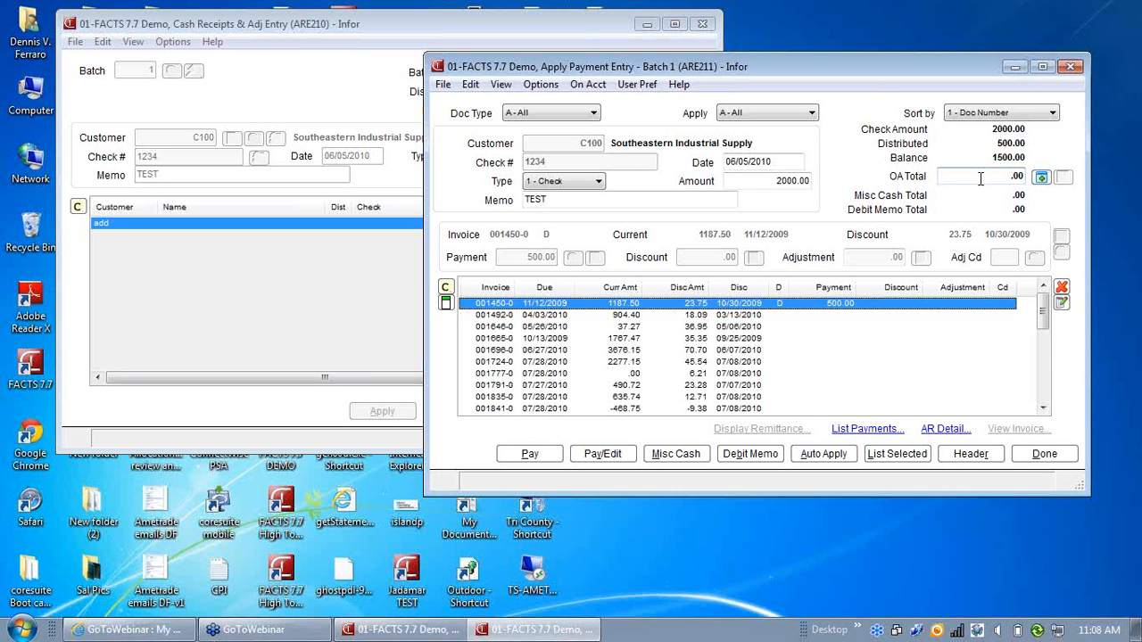
Step: Limit the document list to selected invoices by entering 0014920 and 0016460
left_click(548, 318)
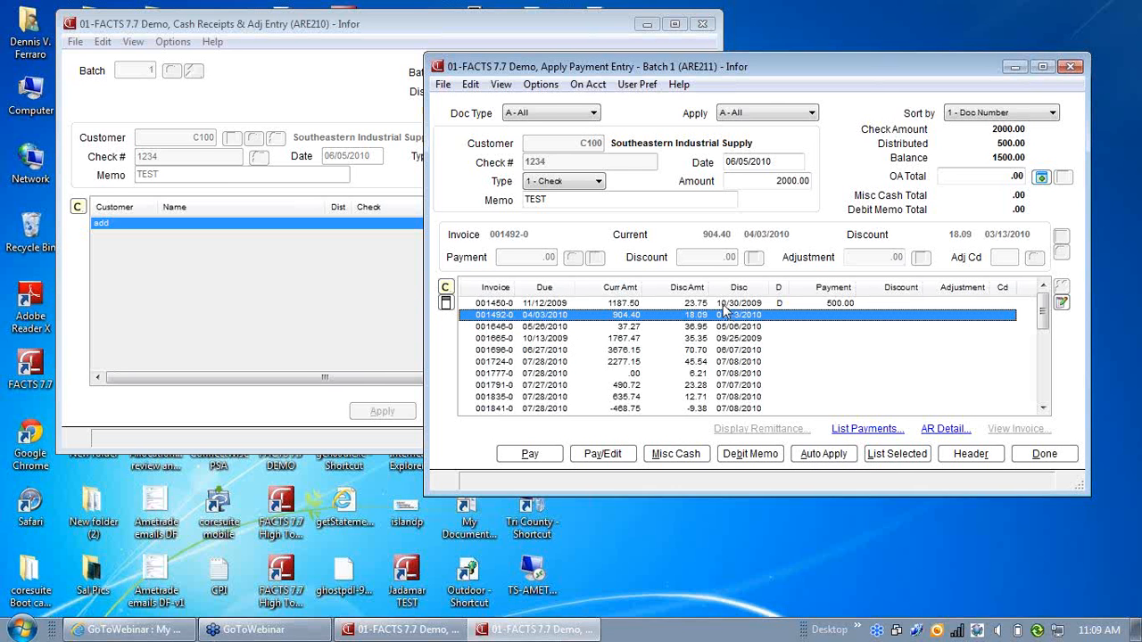
left_click(883, 454)
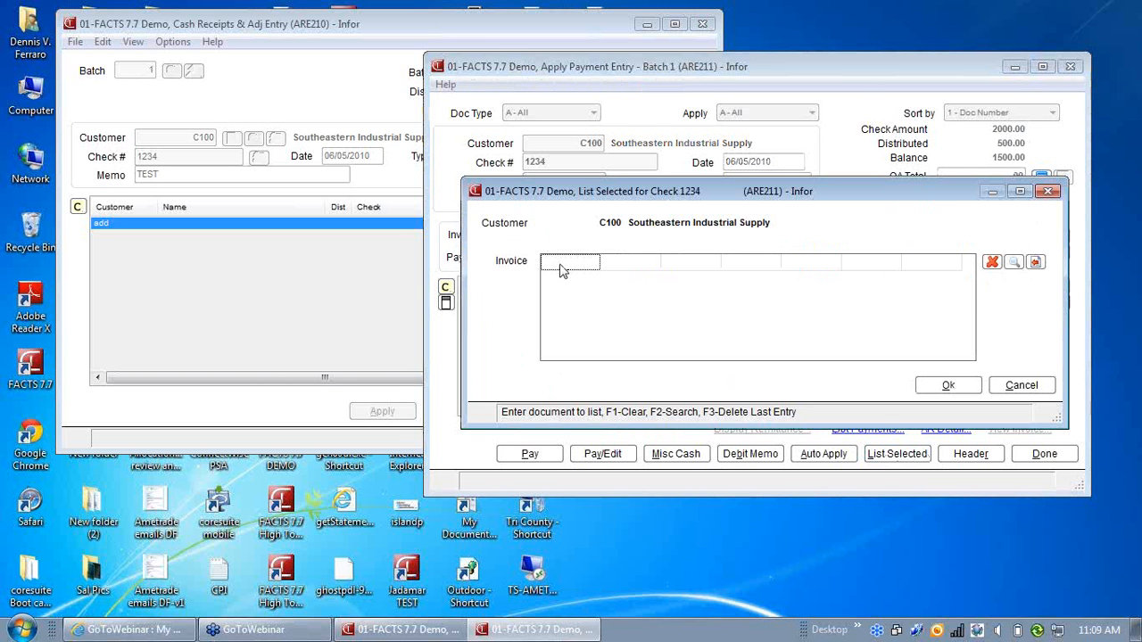
type("0")
type("014920")
key("Return")
type("0016460")
key("Return")
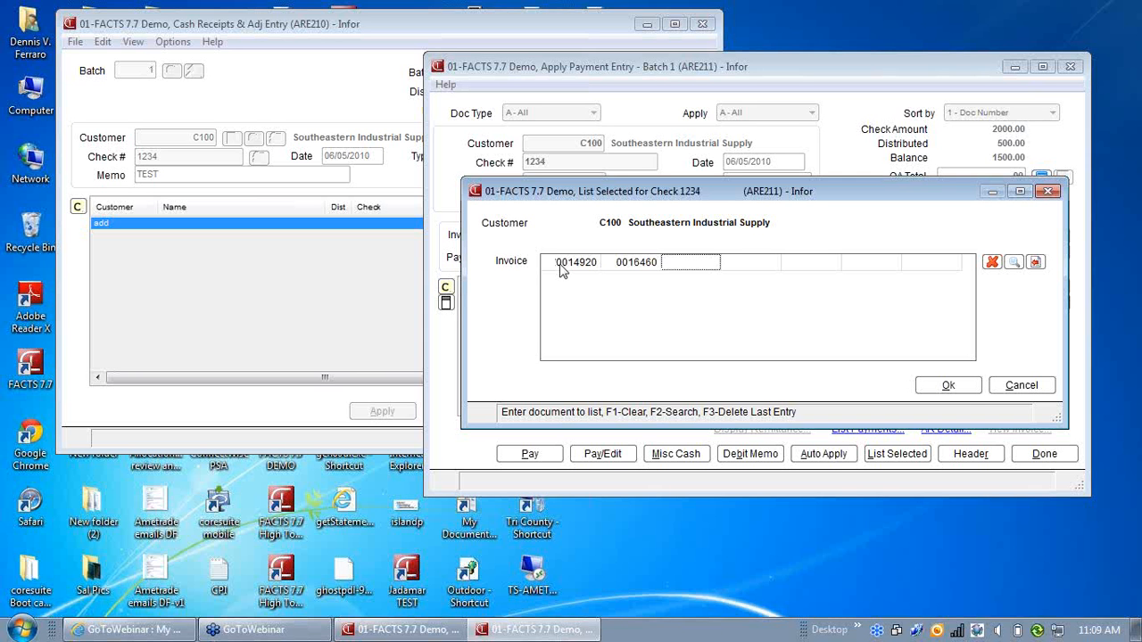
left_click(948, 385)
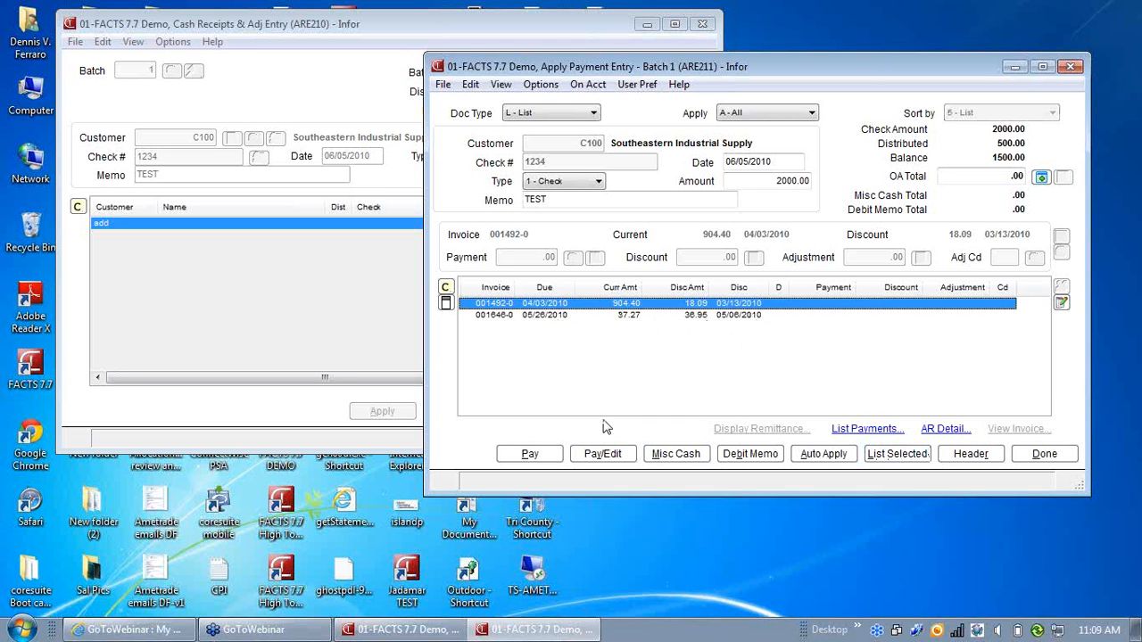
Step: Pay the two listed invoices, 001492-0 and 001646-0, in full
left_click(533, 454)
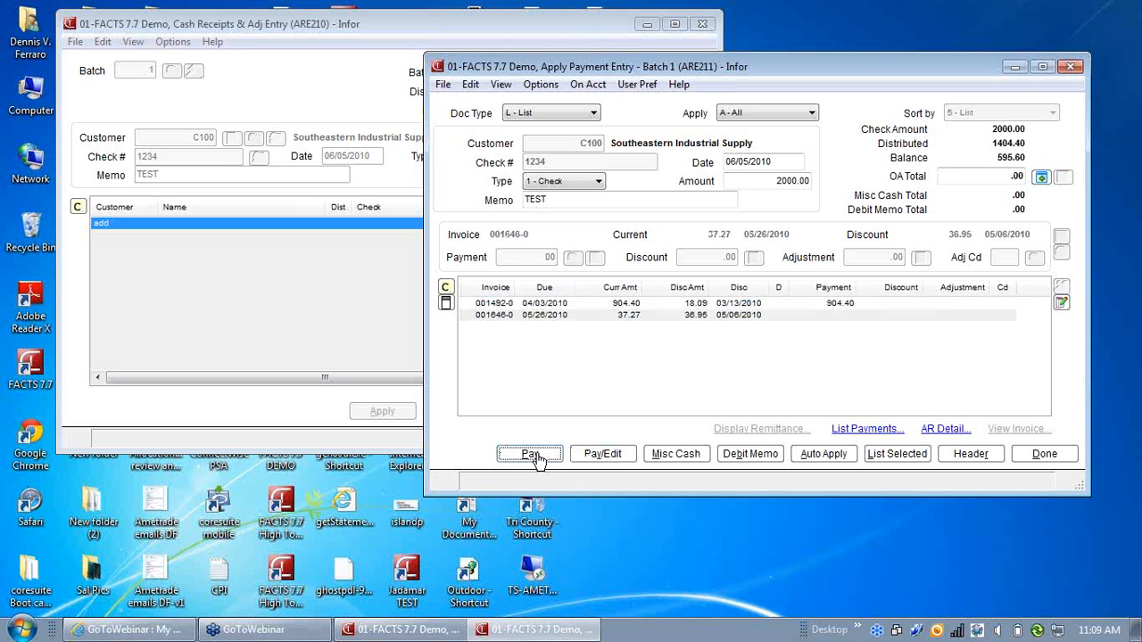
left_click(553, 323)
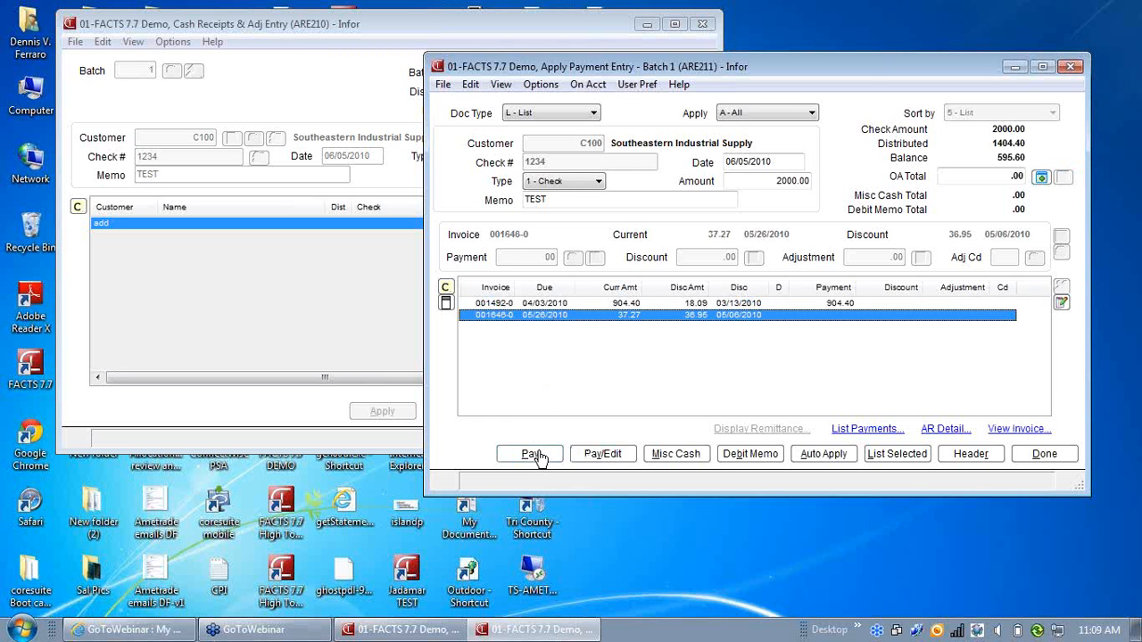
left_click(538, 456)
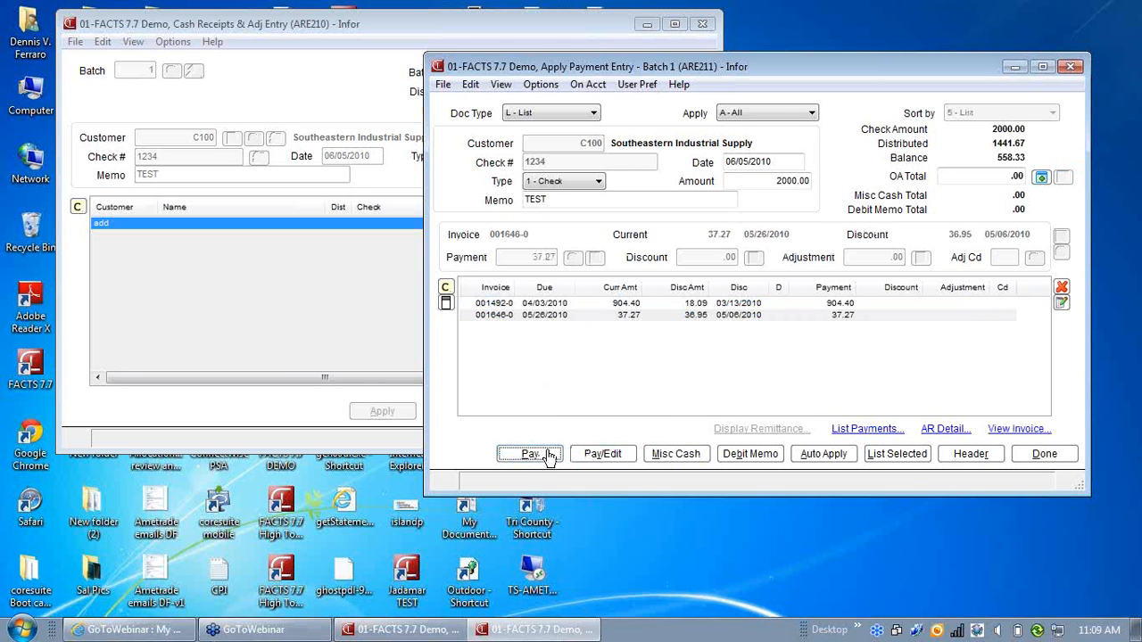
Step: View the listed invoices by Apply status Applied Only, Unapplied Only and All, and look at the selected-invoice entries without changing them
left_click(812, 117)
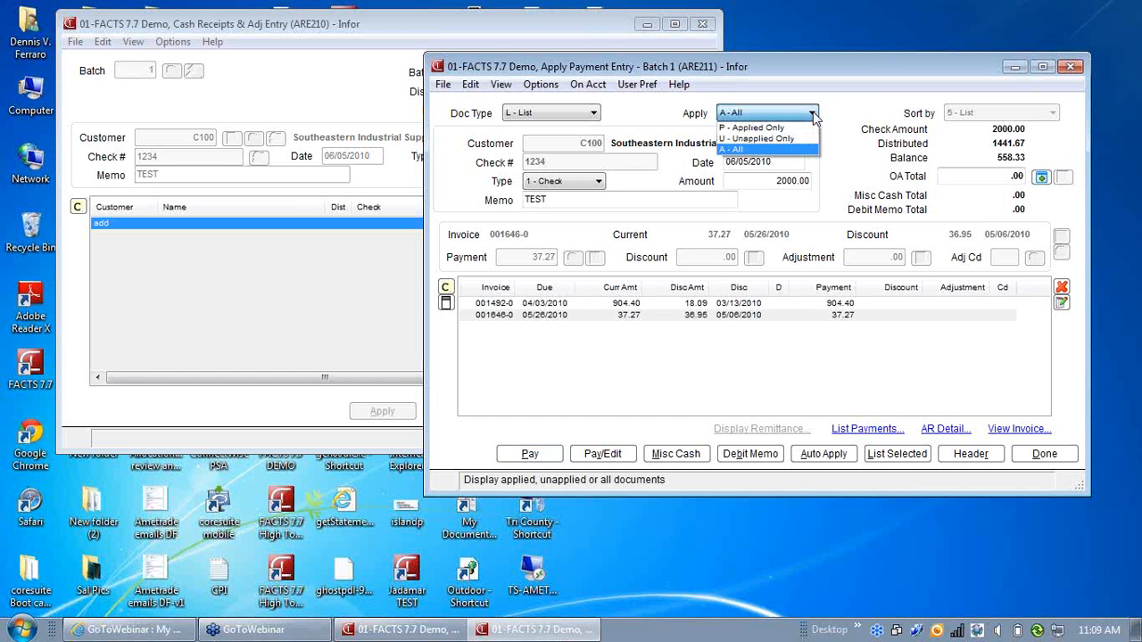
left_click(767, 128)
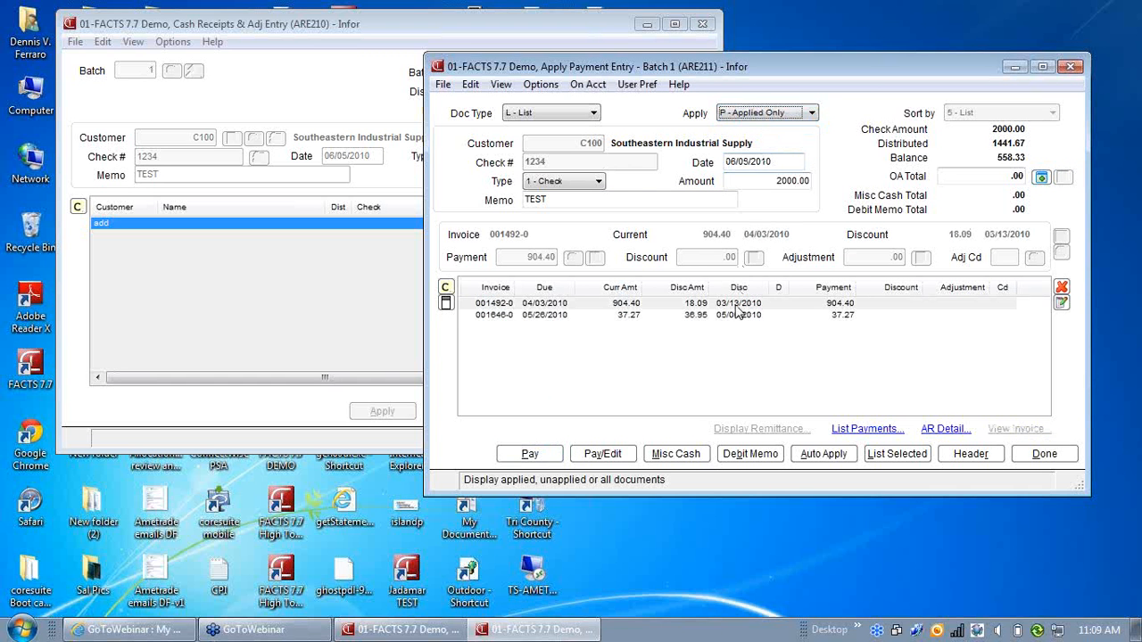
left_click(810, 112)
left_click(760, 137)
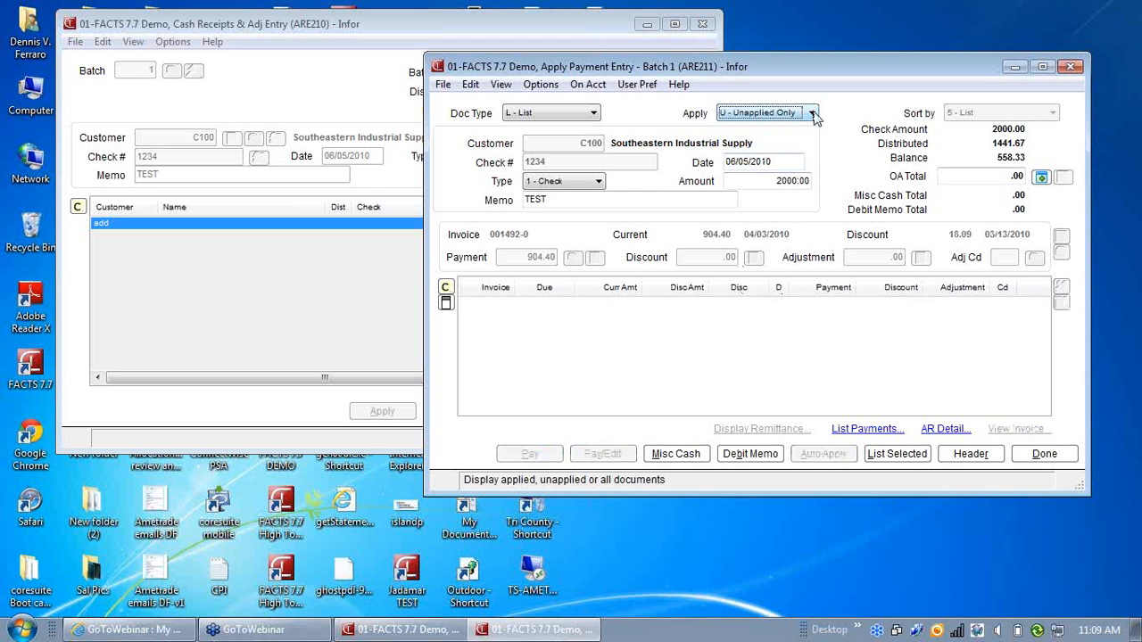
left_click(810, 112)
left_click(749, 149)
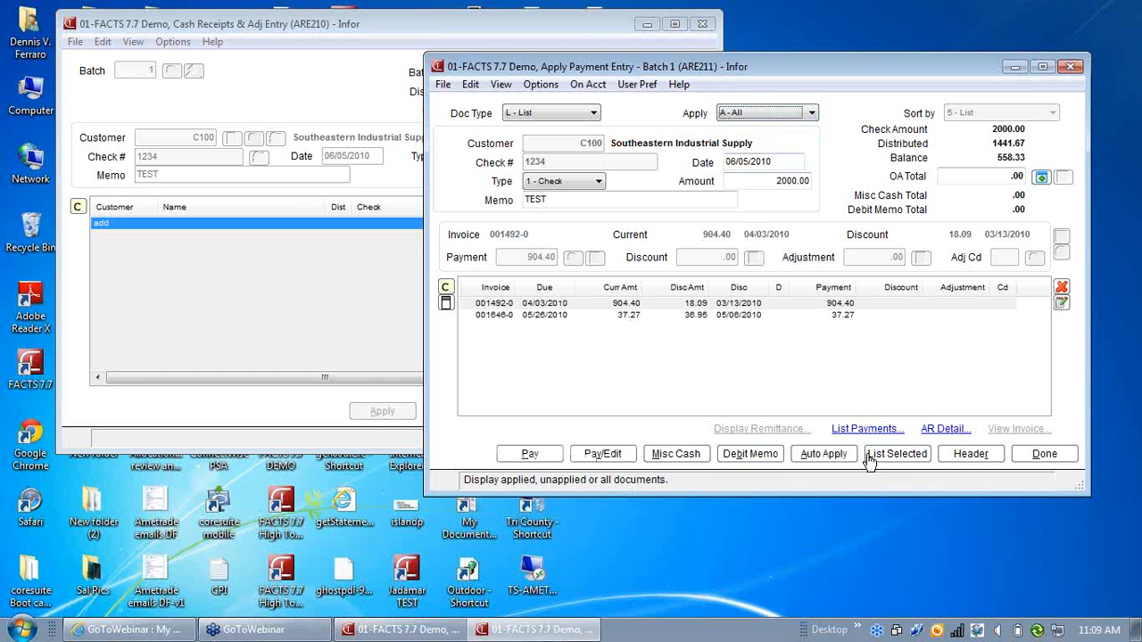
left_click(896, 455)
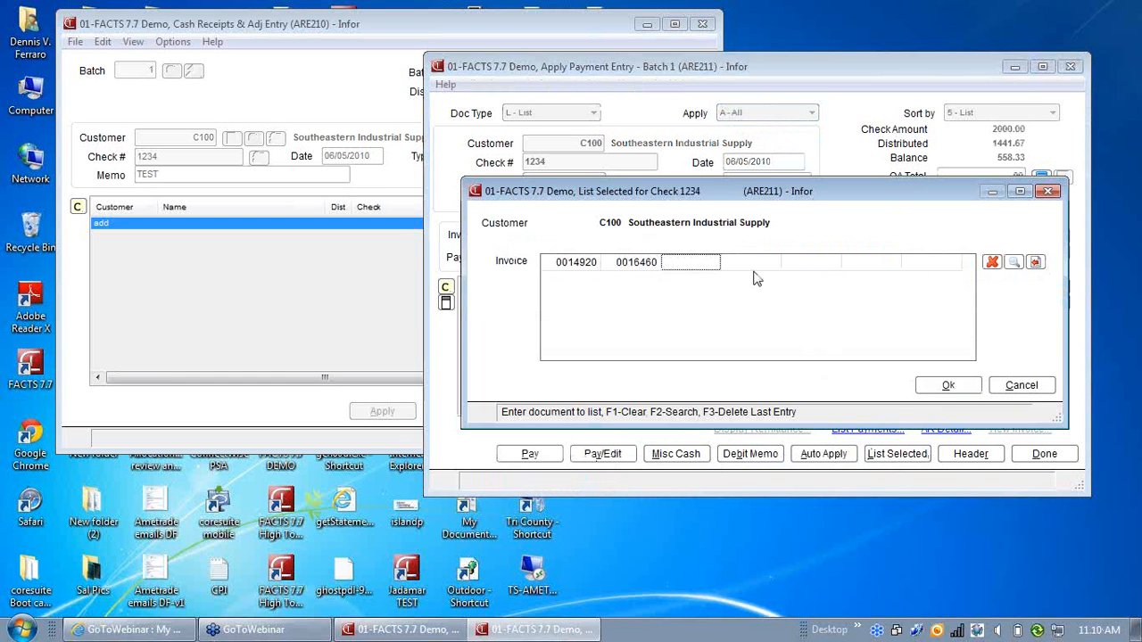
left_click(1021, 386)
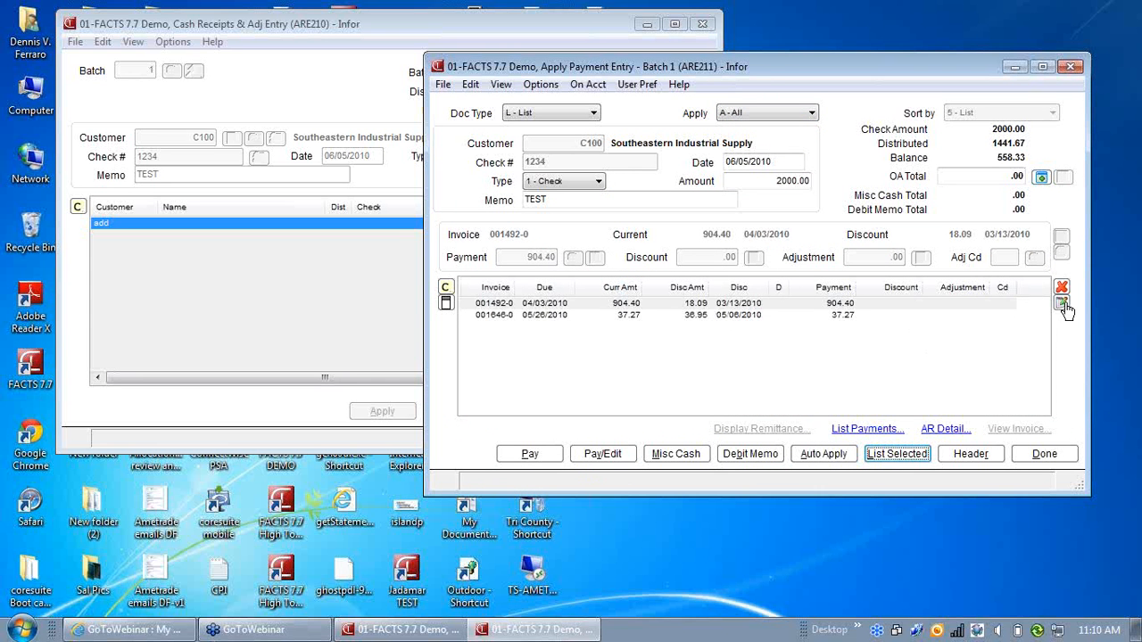
Step: Delete the payments applied to invoices 001492-0 and 001646-0
left_click(829, 306)
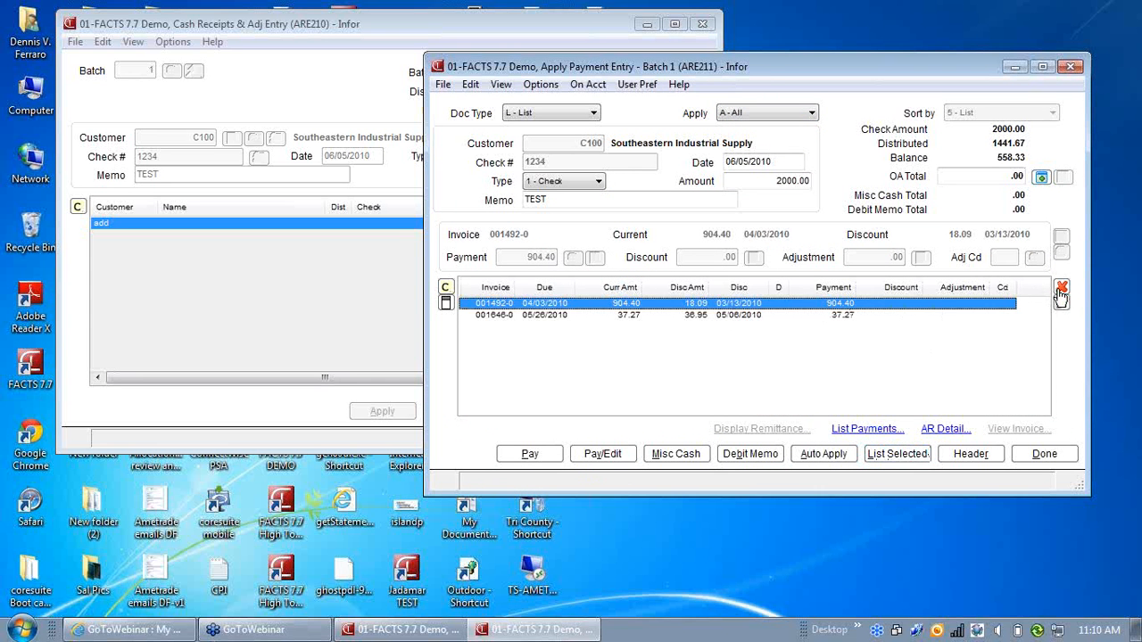
left_click(1062, 286)
left_click(443, 435)
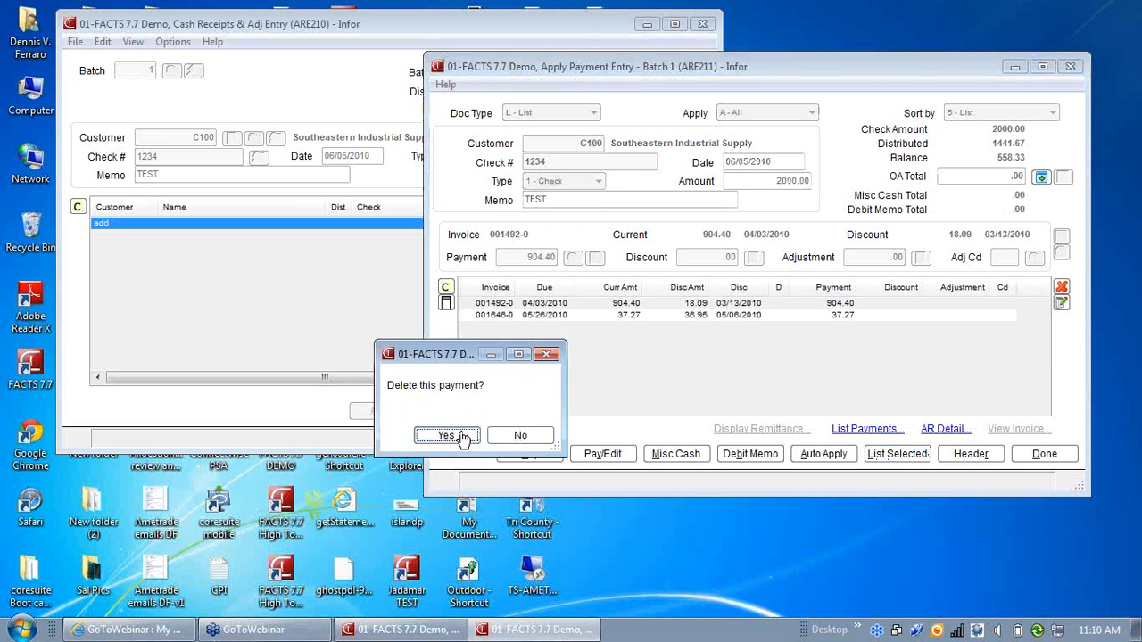
left_click(735, 314)
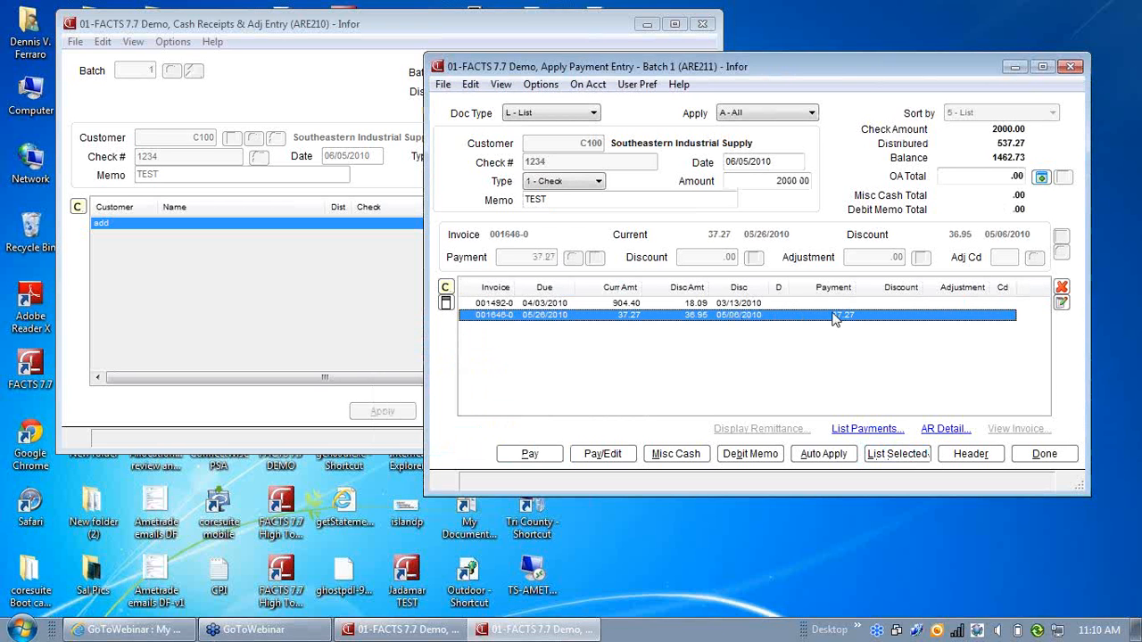
left_click(1062, 286)
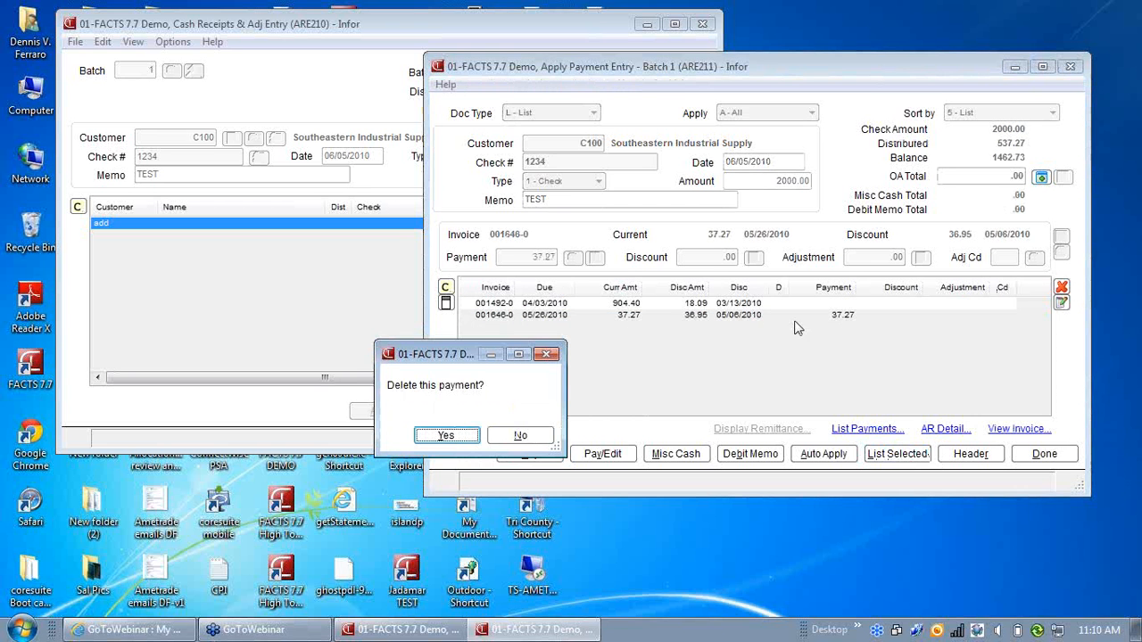
left_click(473, 437)
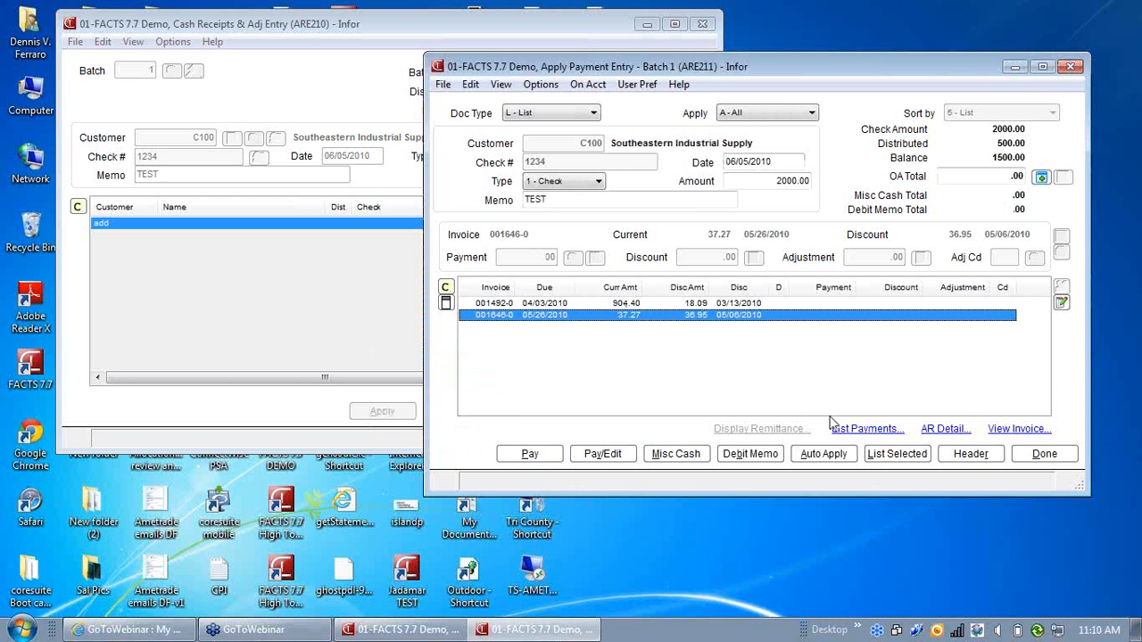
left_click(897, 454)
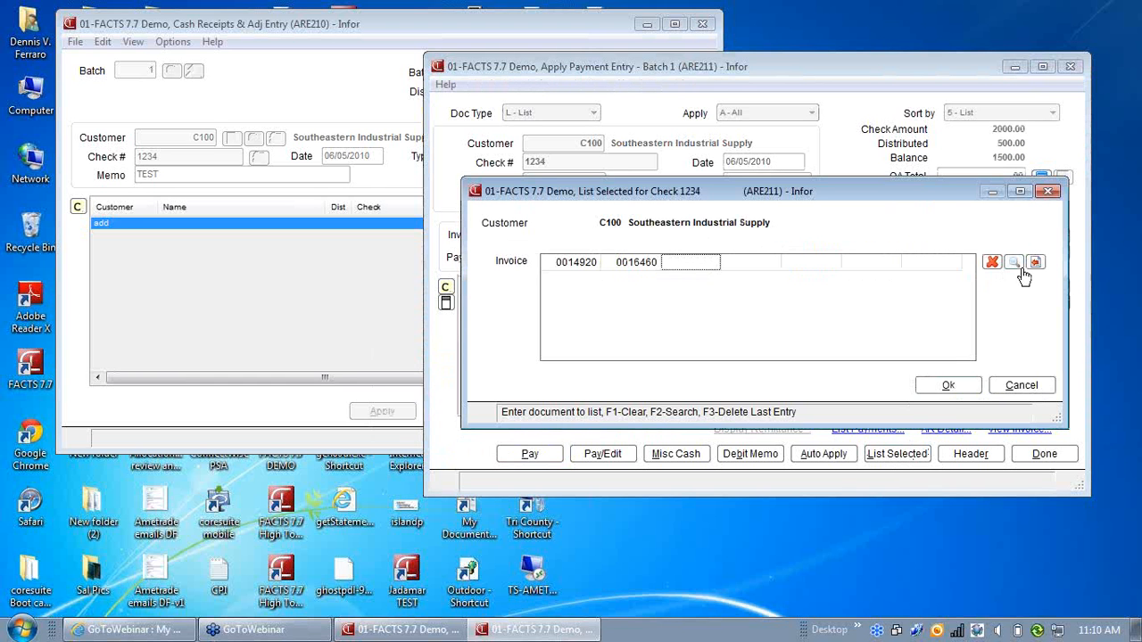
left_click(598, 263)
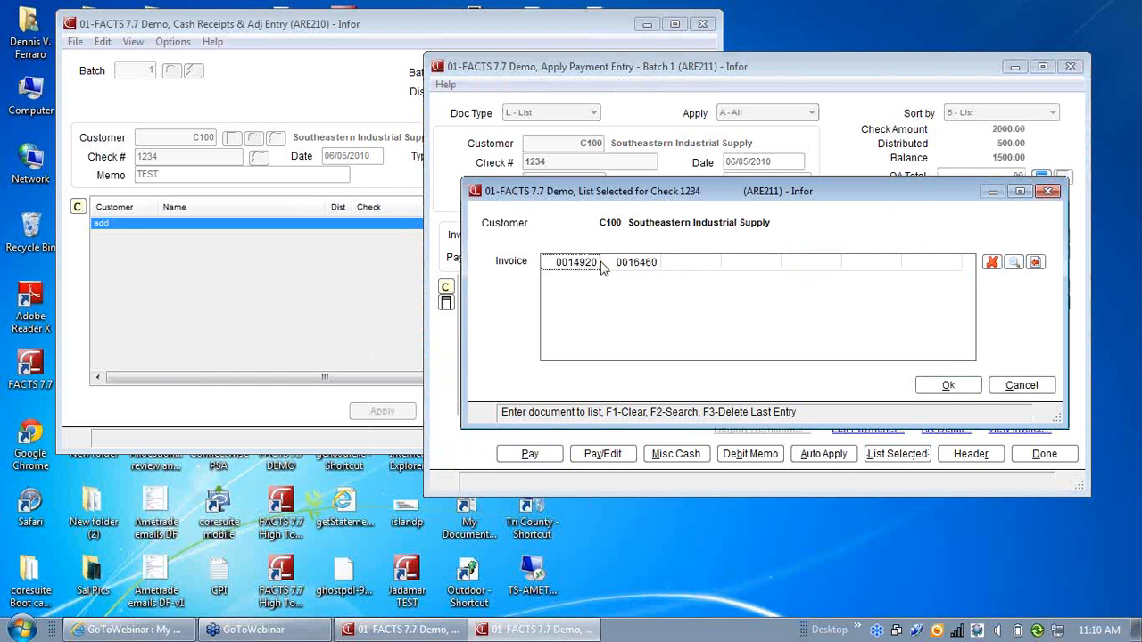
left_click(991, 264)
left_click(948, 386)
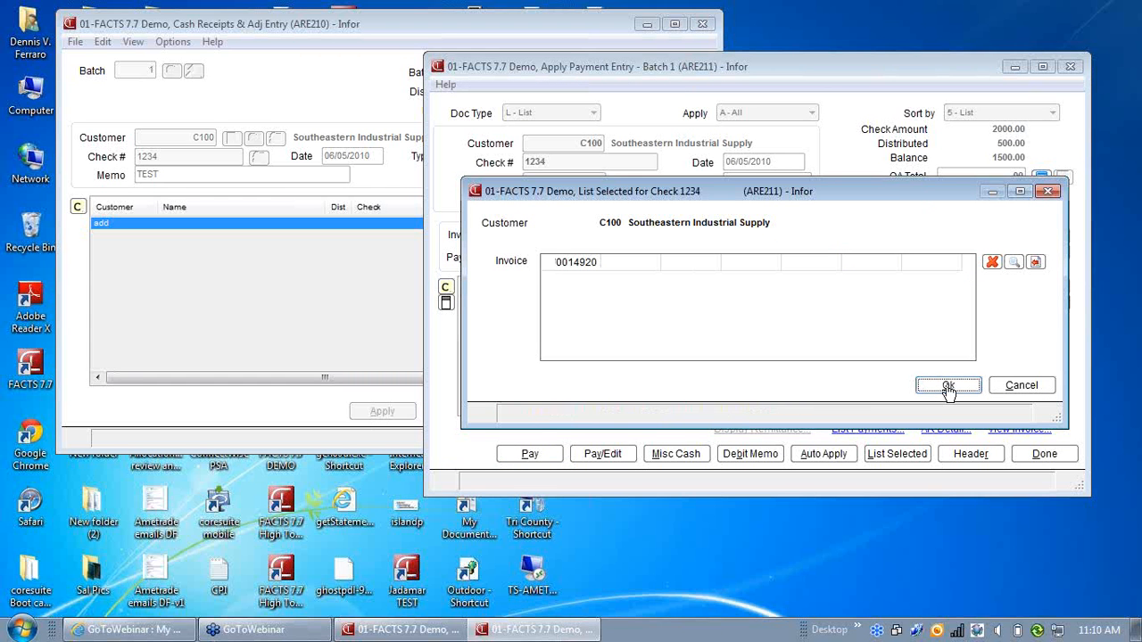
left_click(563, 262)
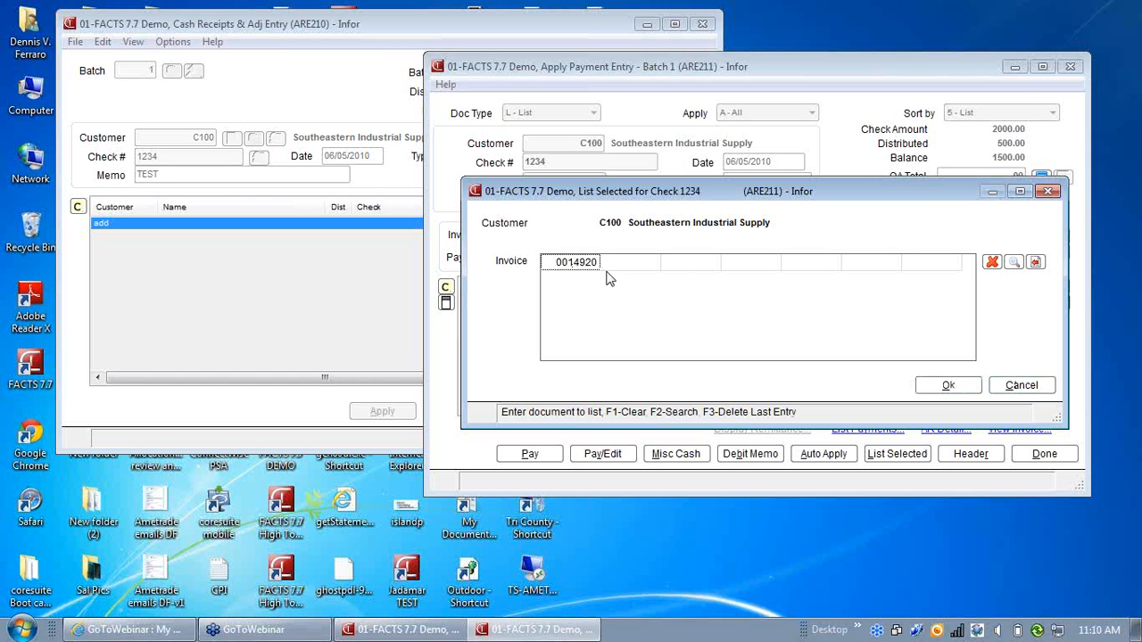
key("Tab")
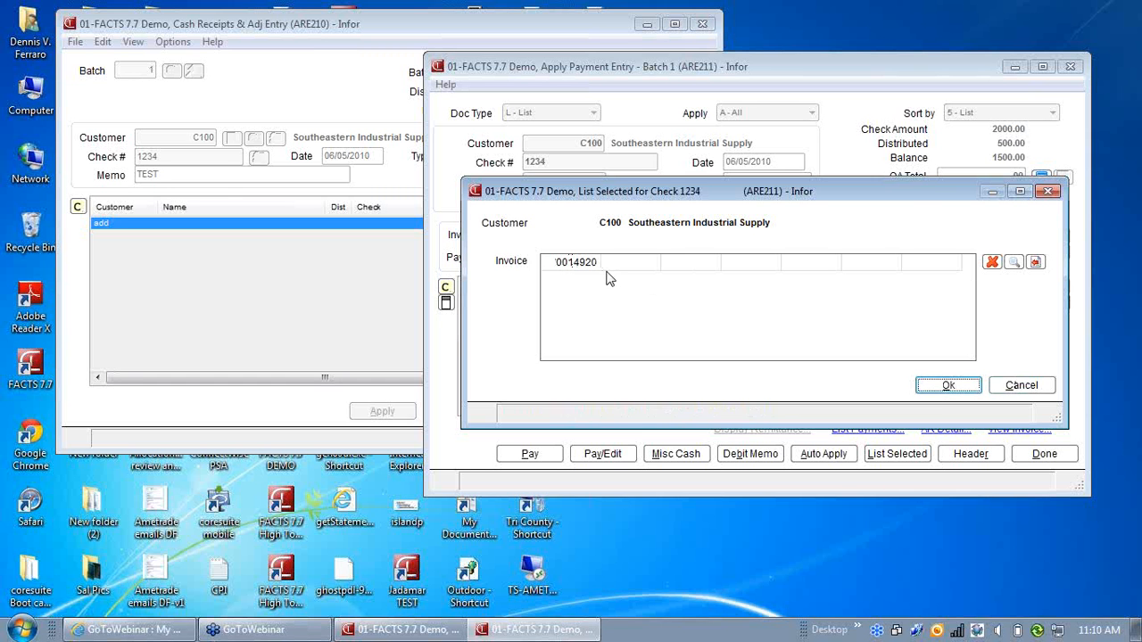
left_click(1023, 386)
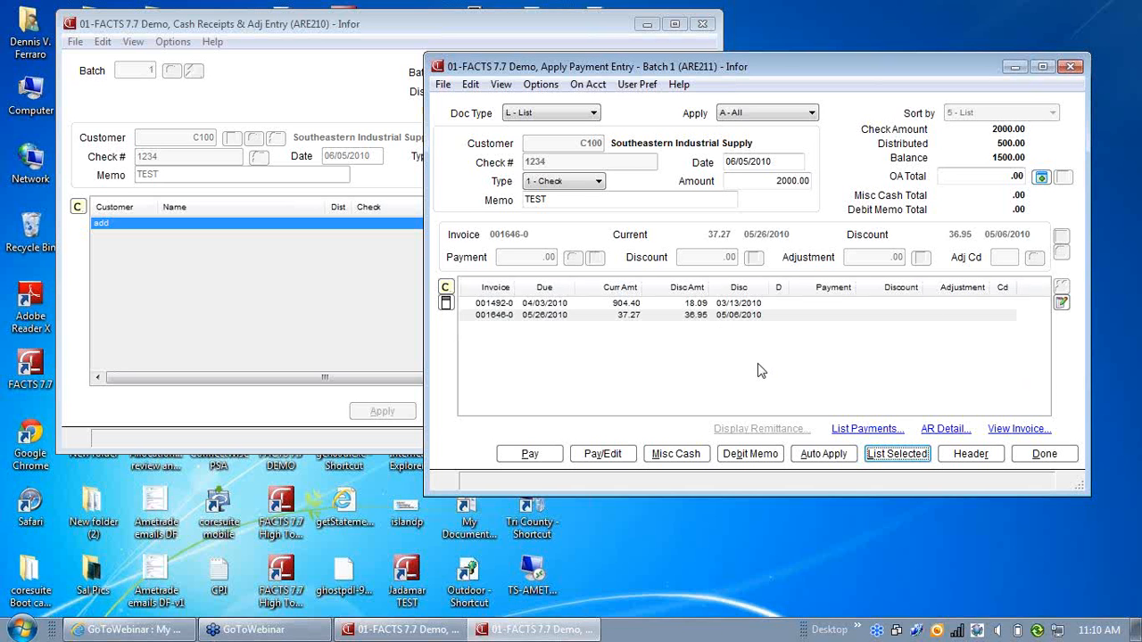
Step: Auto-apply the check to the two listed invoices, starting at the top of the list
left_click(544, 305)
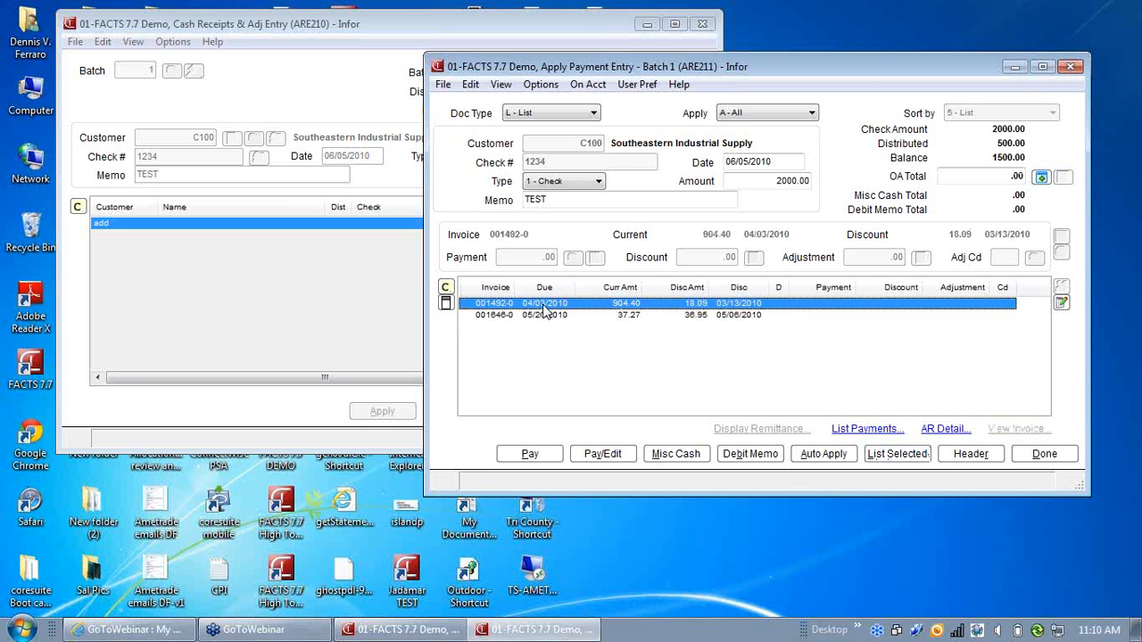
left_click(545, 317)
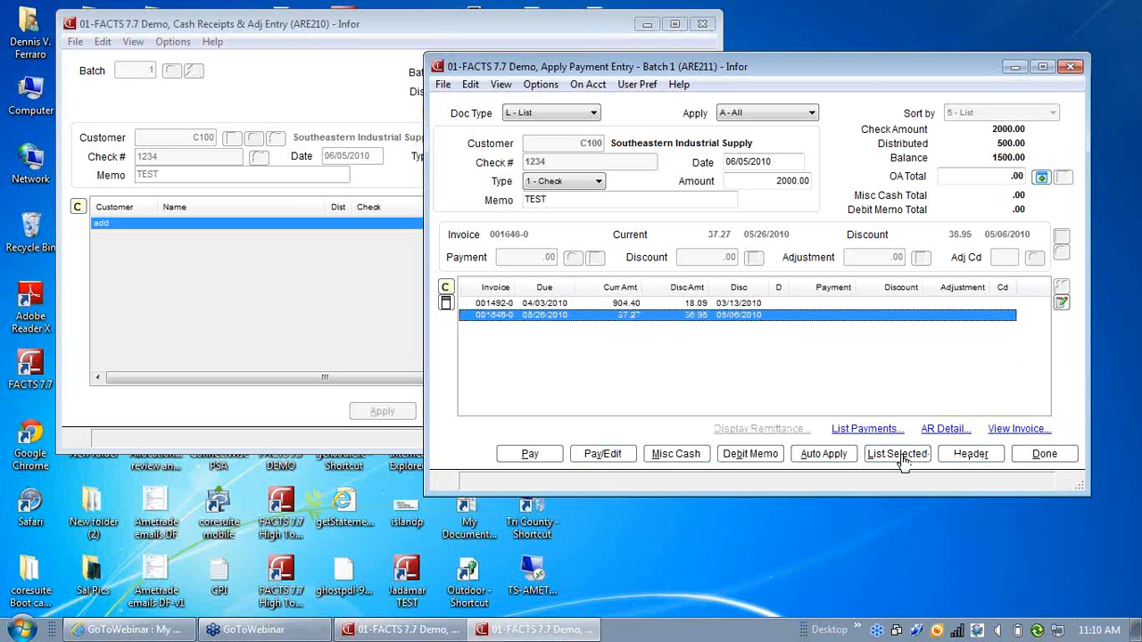
left_click(821, 461)
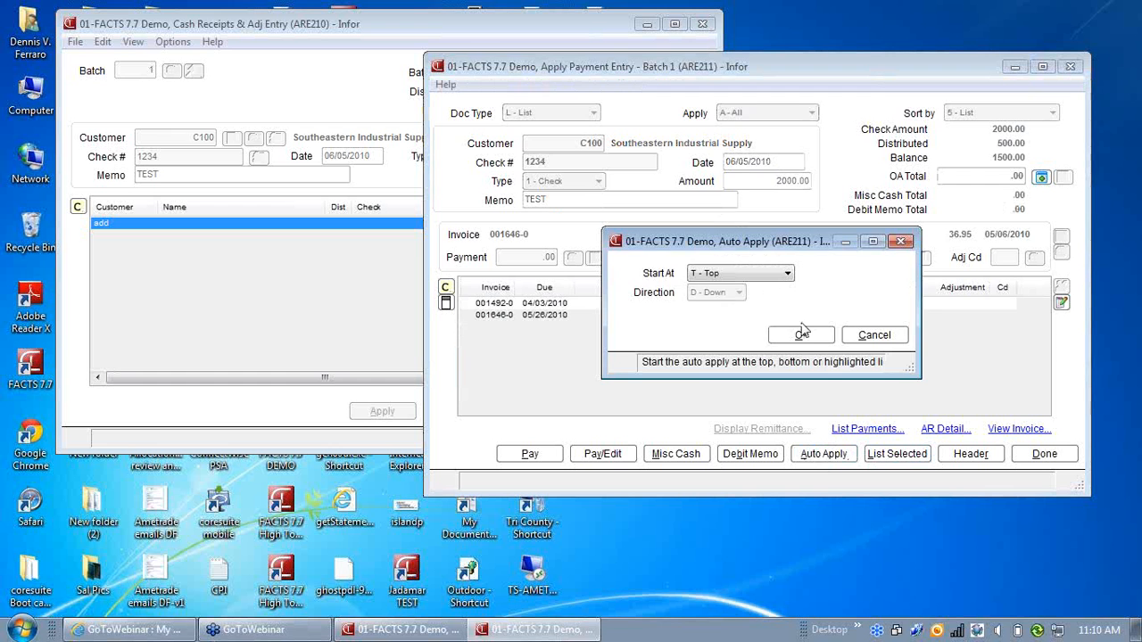
left_click_drag(794, 247, 692, 114)
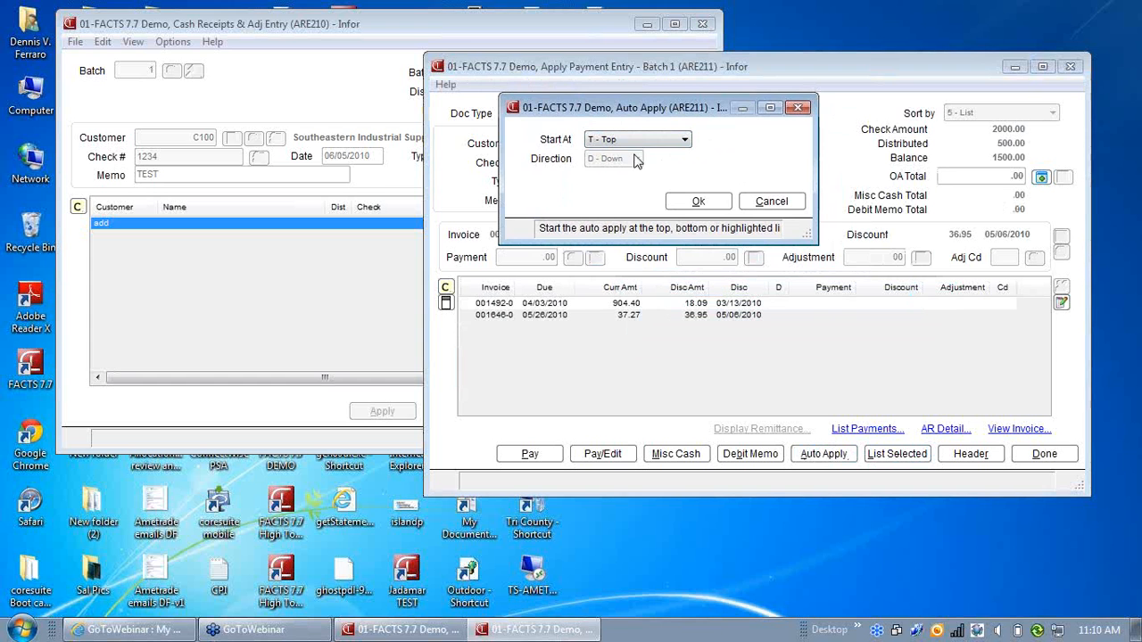
left_click(690, 138)
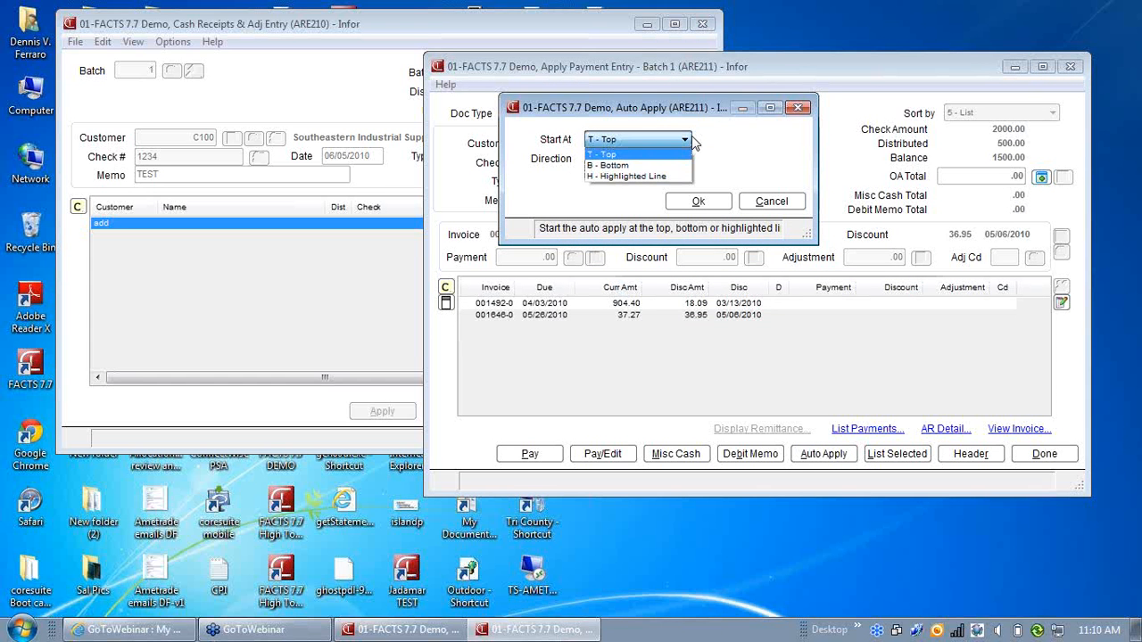
left_click(625, 165)
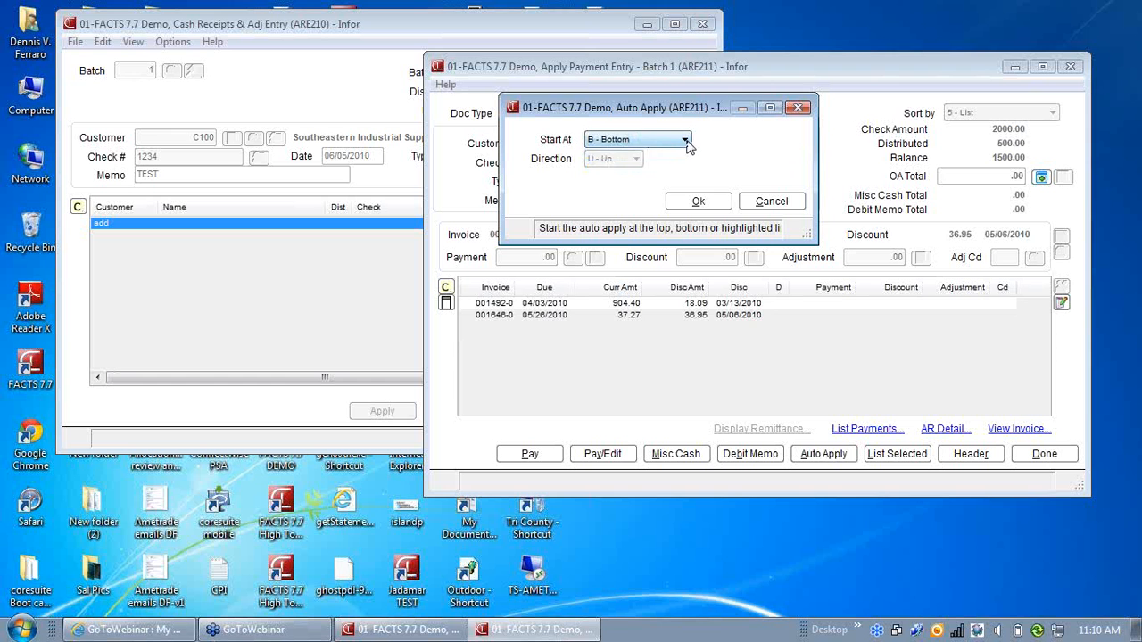
left_click(685, 140)
left_click(614, 153)
left_click(699, 202)
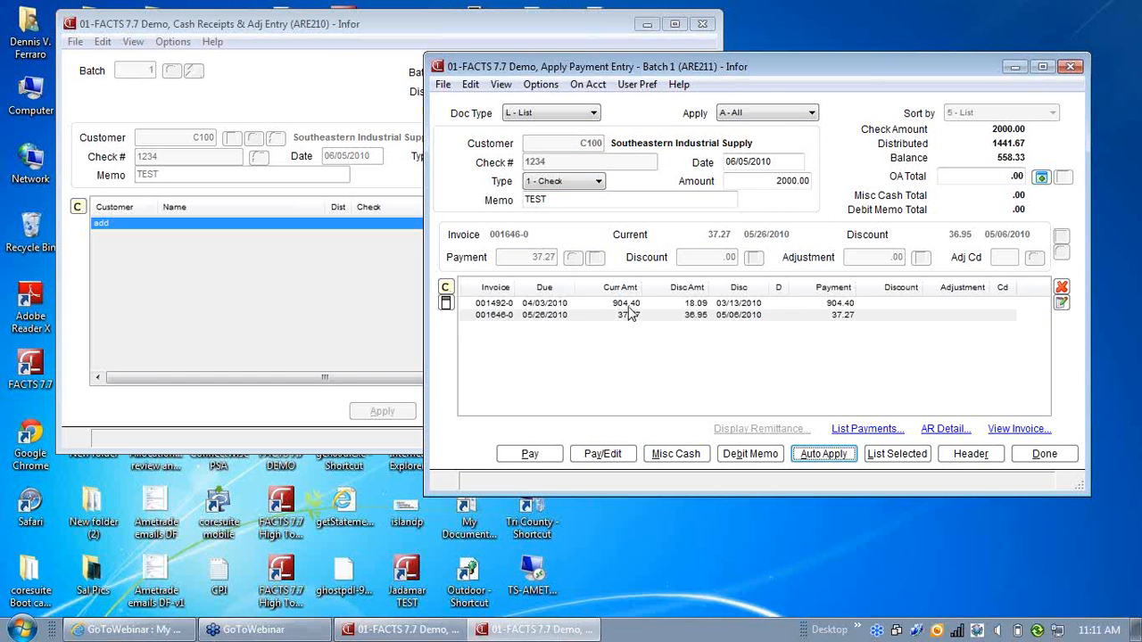
Step: Delete the auto-applied payments on invoices 001492-0 and 001646-0
left_click(857, 304)
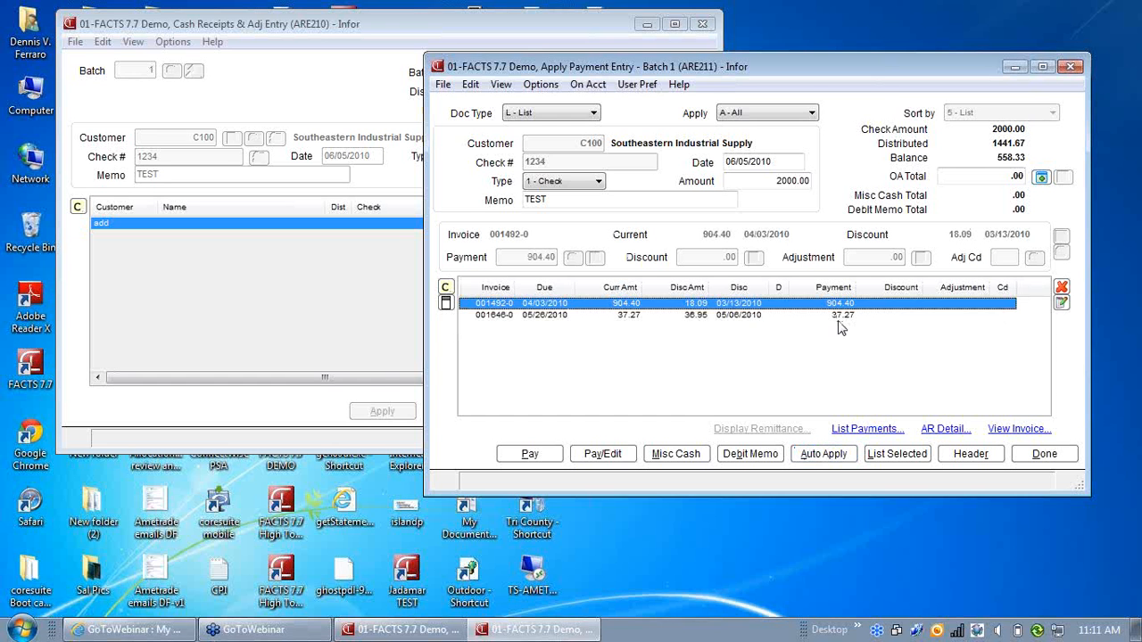
left_click(1060, 286)
left_click(446, 435)
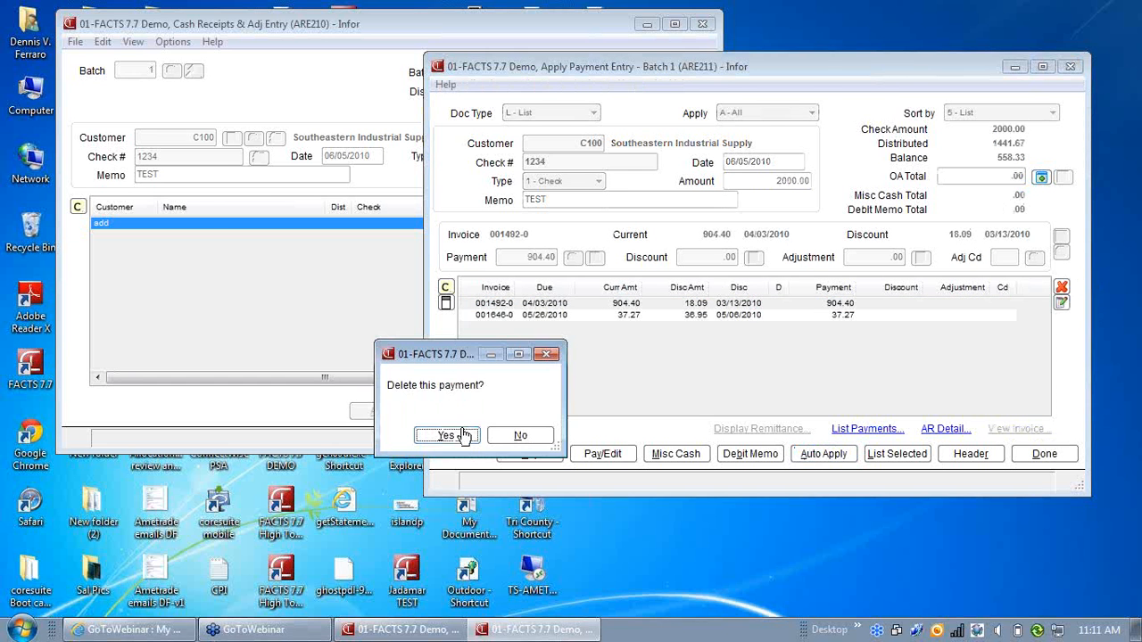
left_click(728, 318)
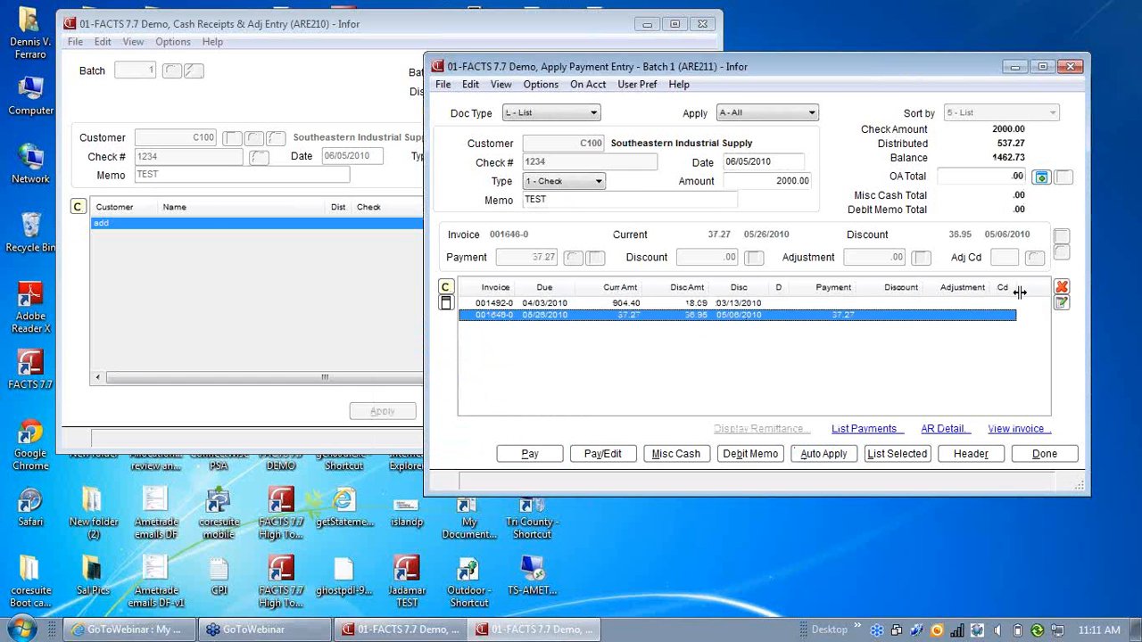
left_click(1061, 286)
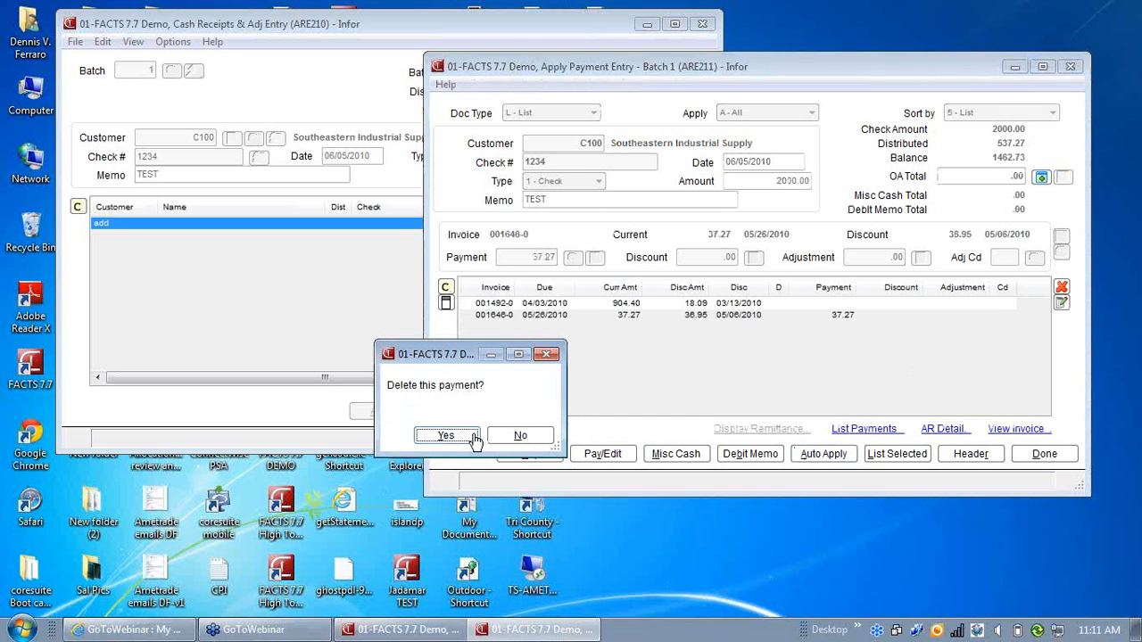
left_click(446, 435)
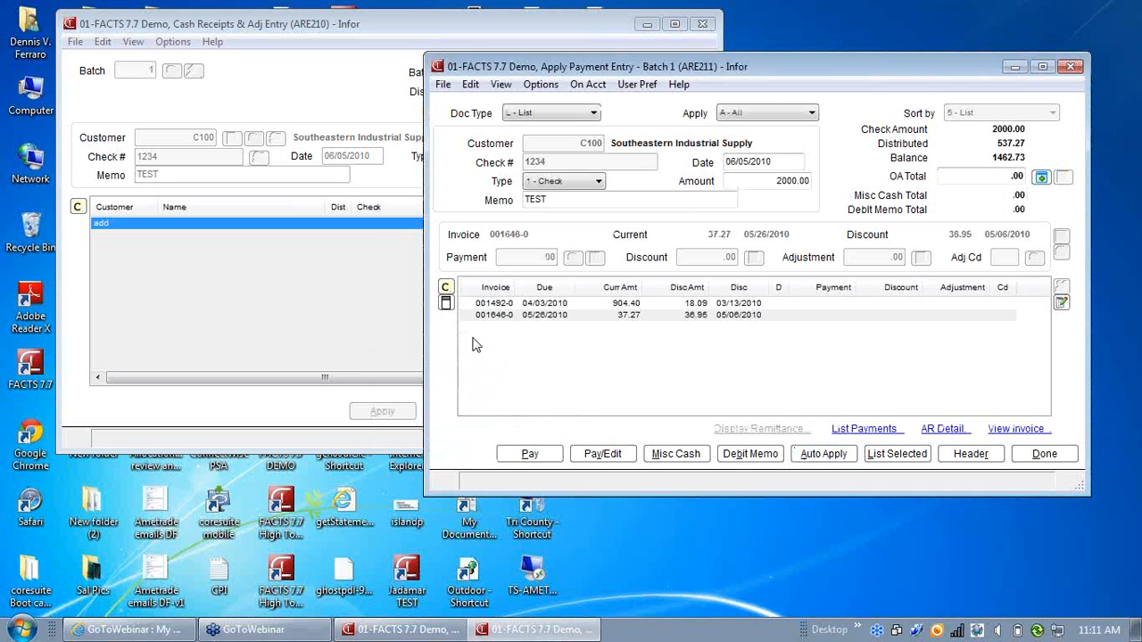
Step: Switch the document type to All and delete the payment applied to invoice 001450-0
left_click(595, 113)
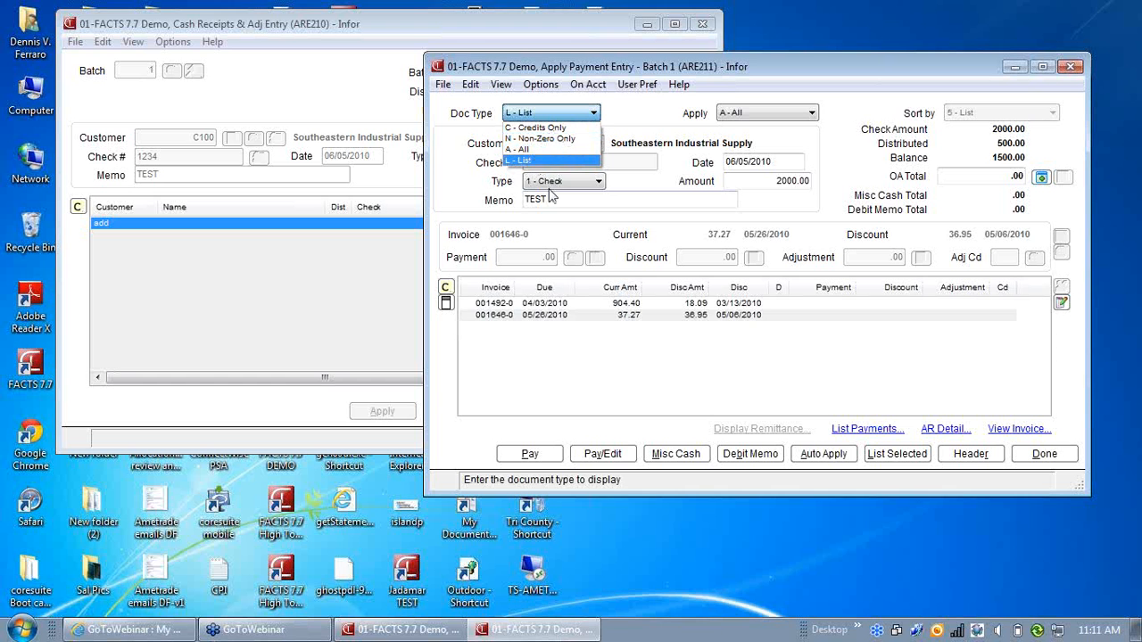
left_click(525, 150)
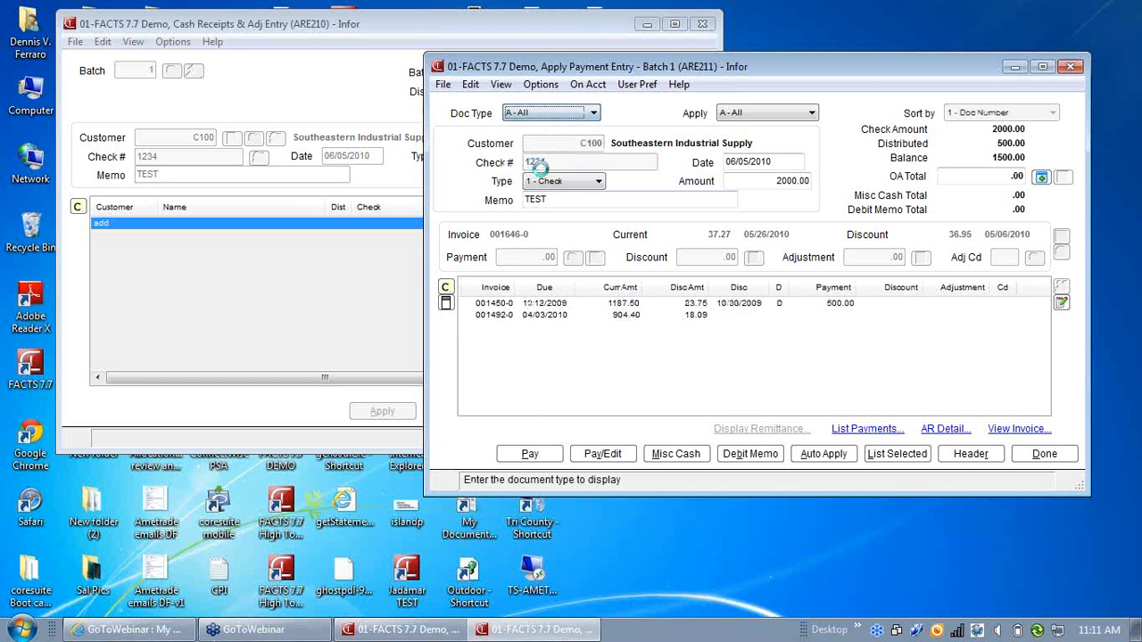
left_click(828, 307)
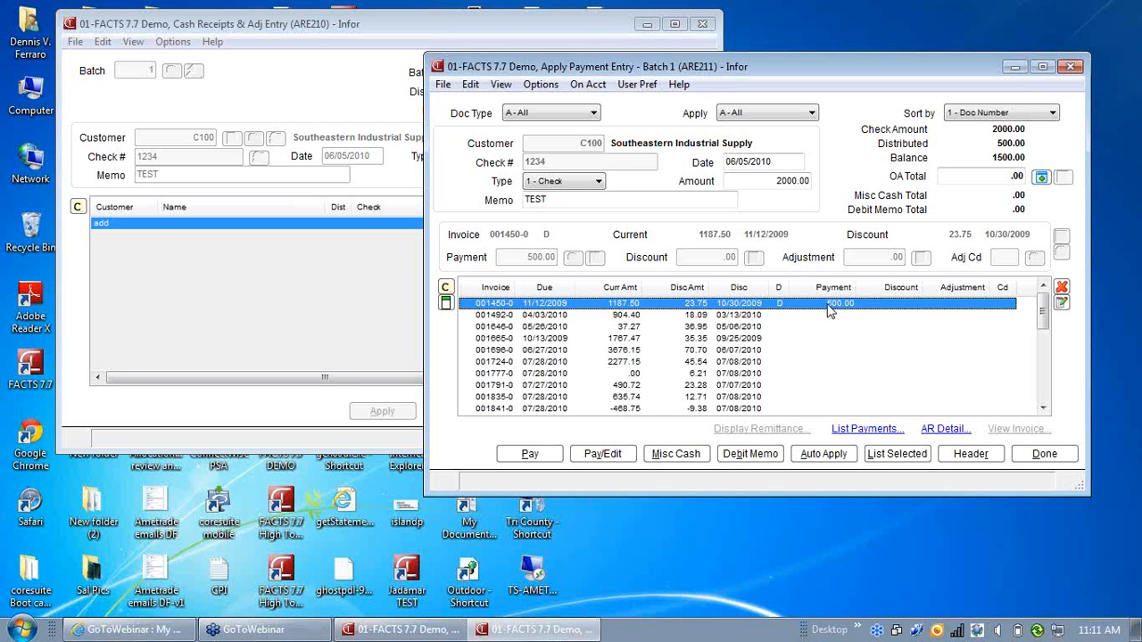
left_click(593, 116)
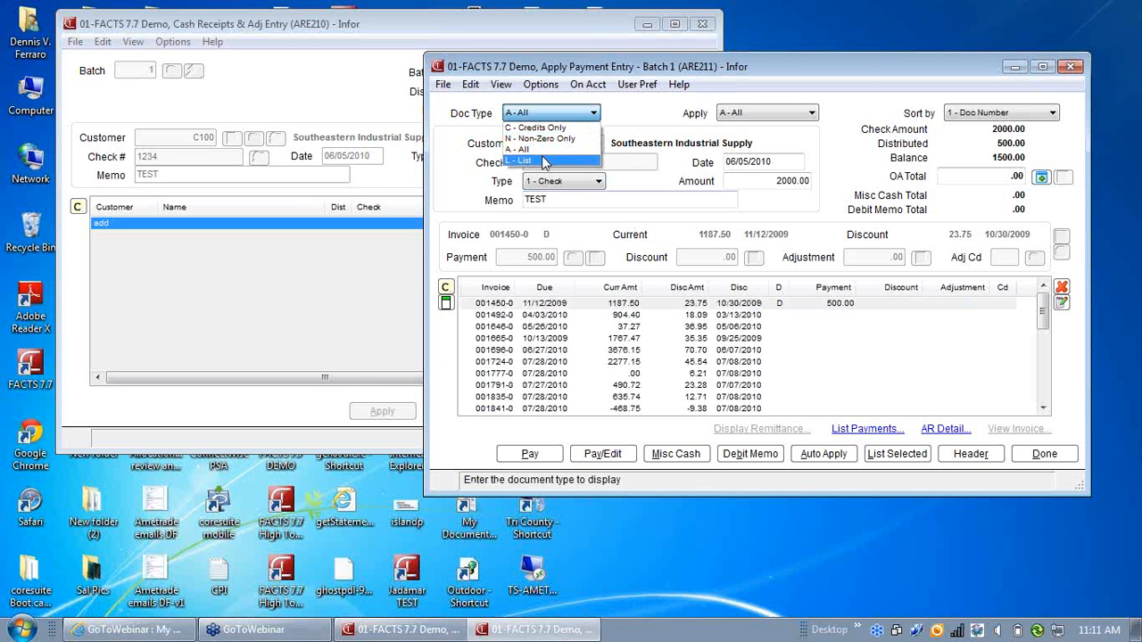
left_click(554, 116)
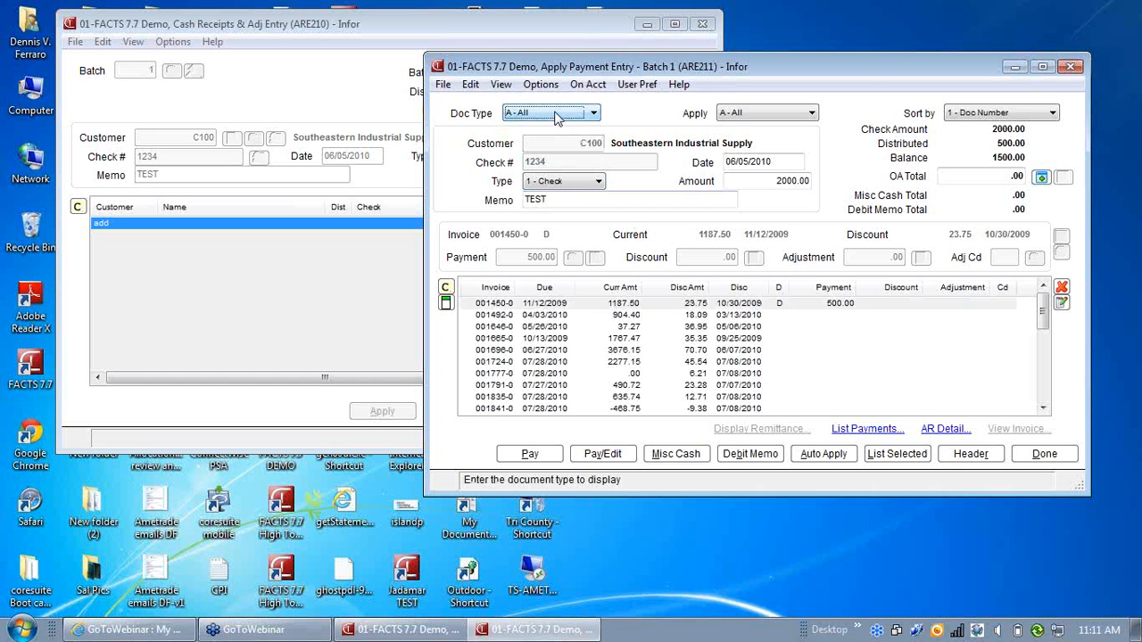
left_click(719, 305)
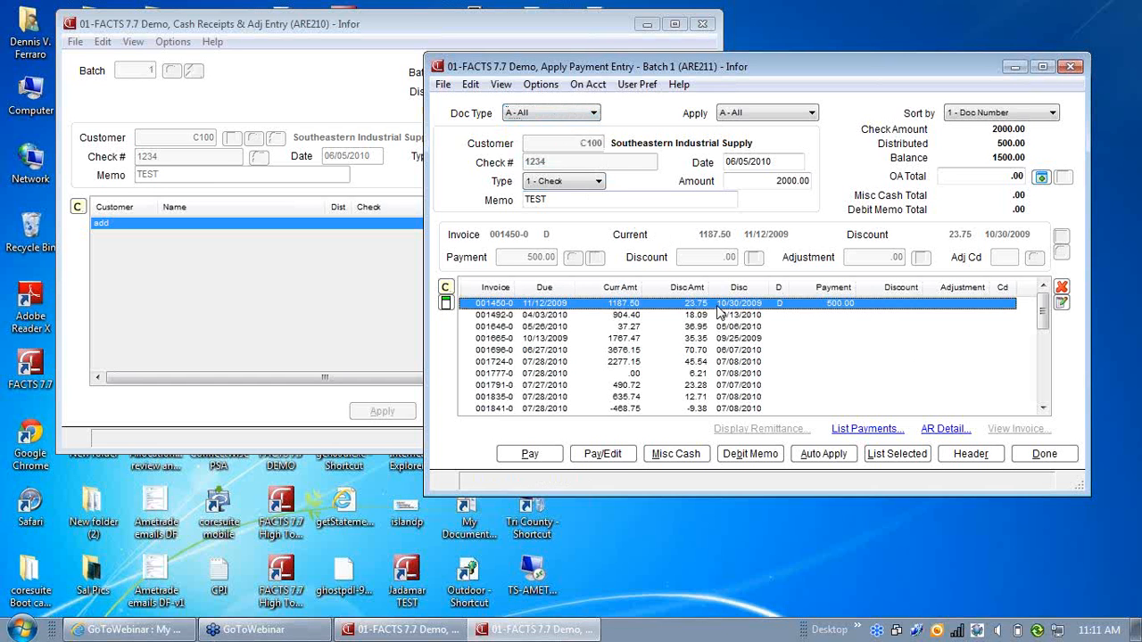
left_click(1061, 286)
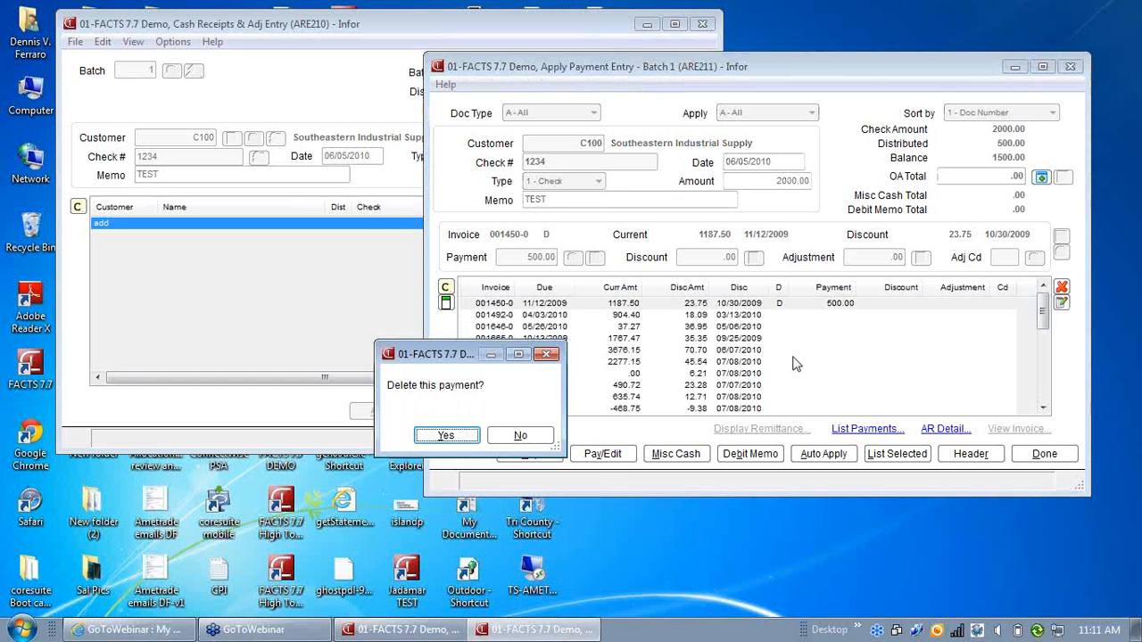
left_click(452, 436)
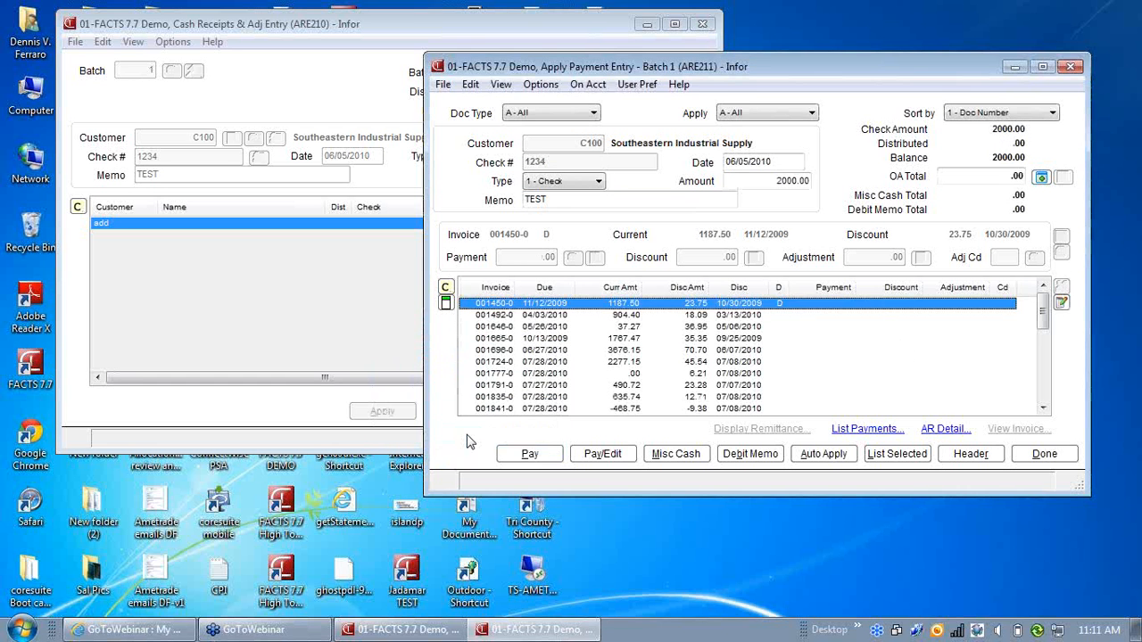
Step: Auto-apply the full check to the customer's open invoices starting at the top, and finish the payment application
left_click(1017, 174)
left_click(823, 454)
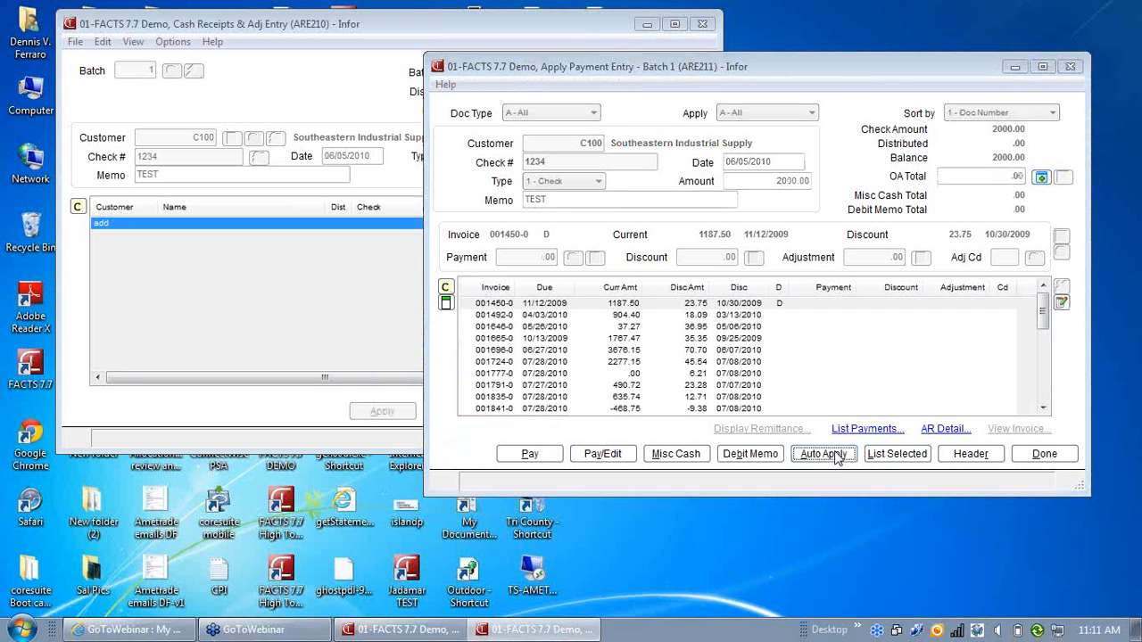
left_click_drag(780, 245, 417, 117)
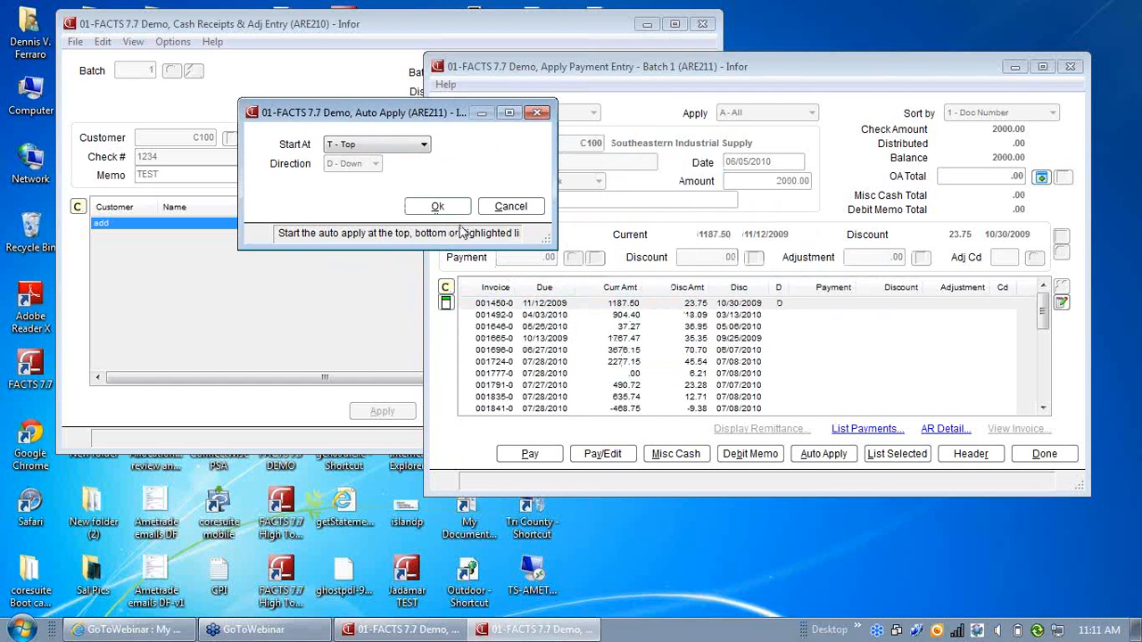
left_click(438, 208)
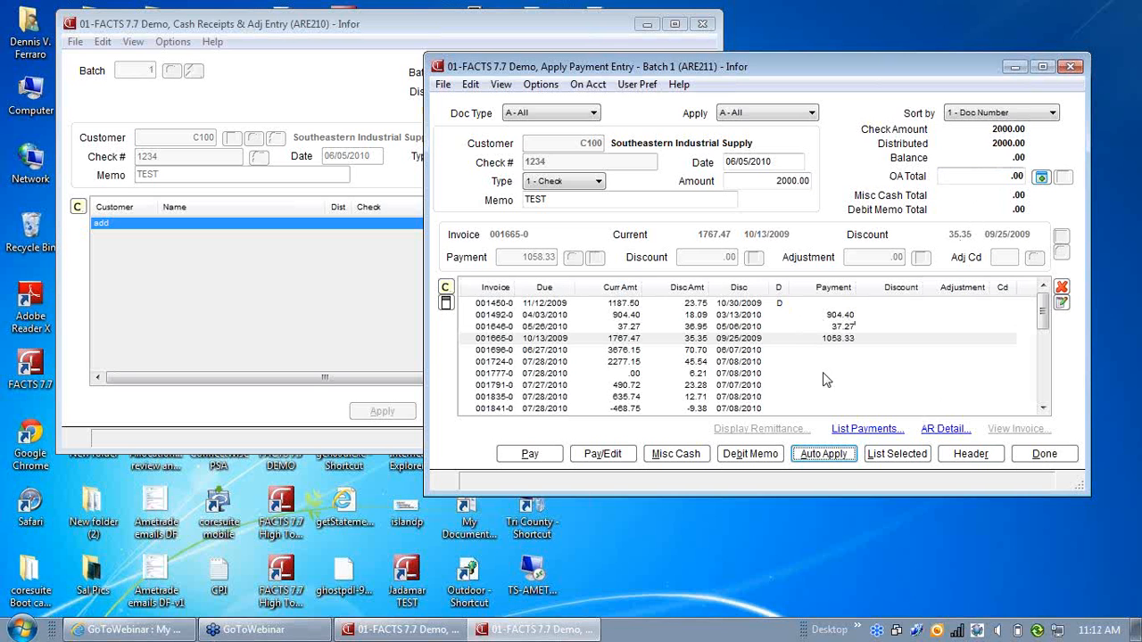
left_click(1045, 454)
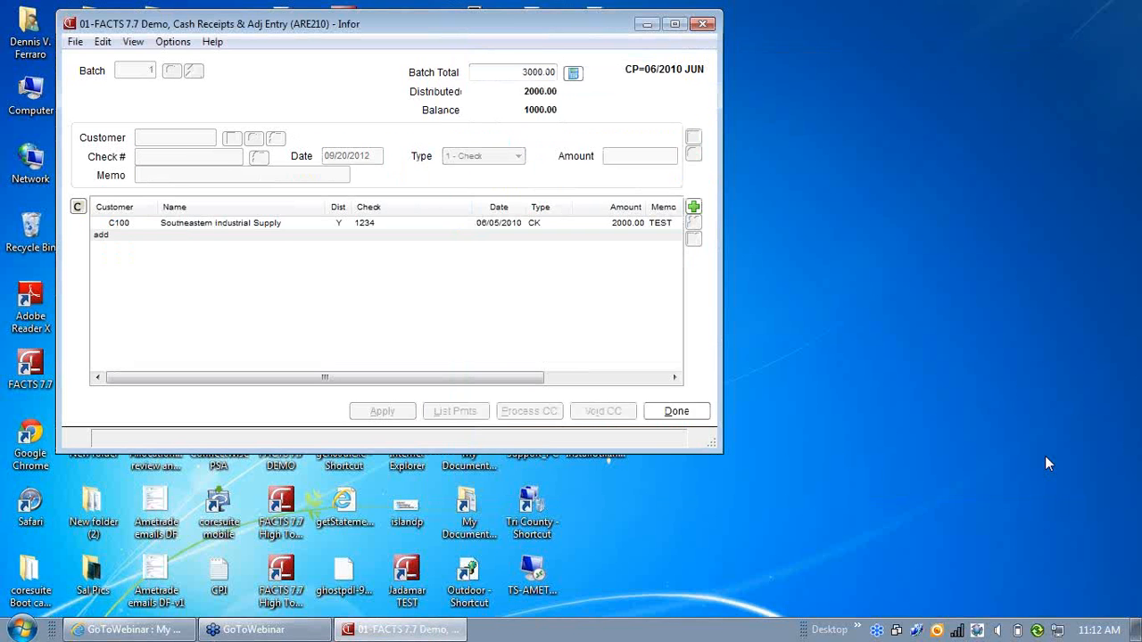
Step: Start a new receipt for customer Deluxe Equipment Warehouse with check number 6789, and dismiss the customer's important notes
left_click_drag(534, 30, 817, 68)
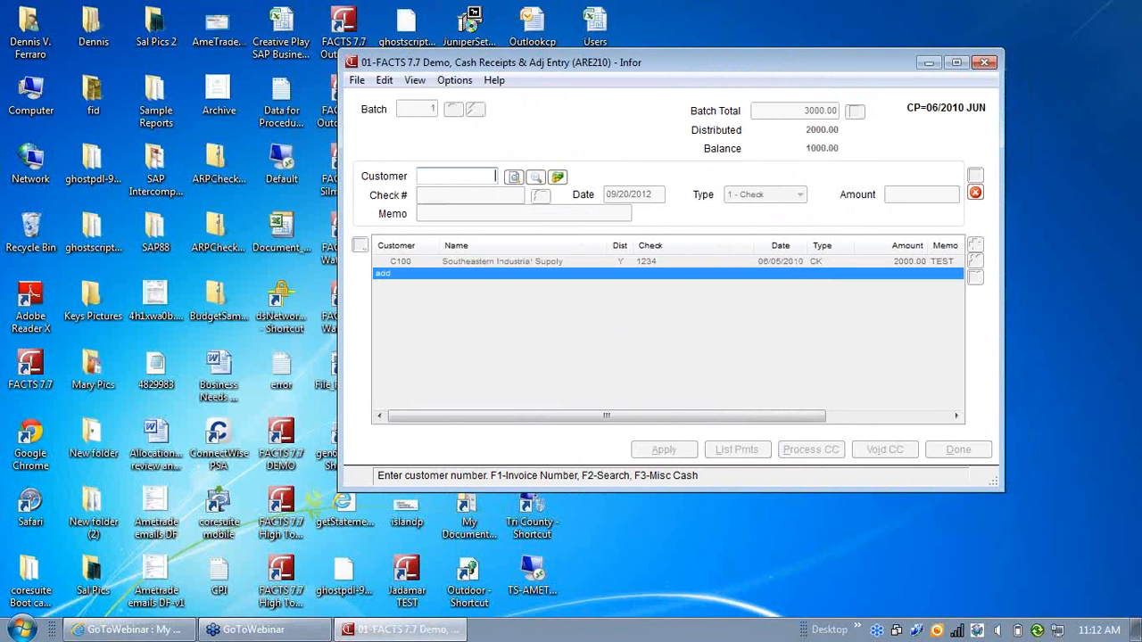
type("101")
key("Return")
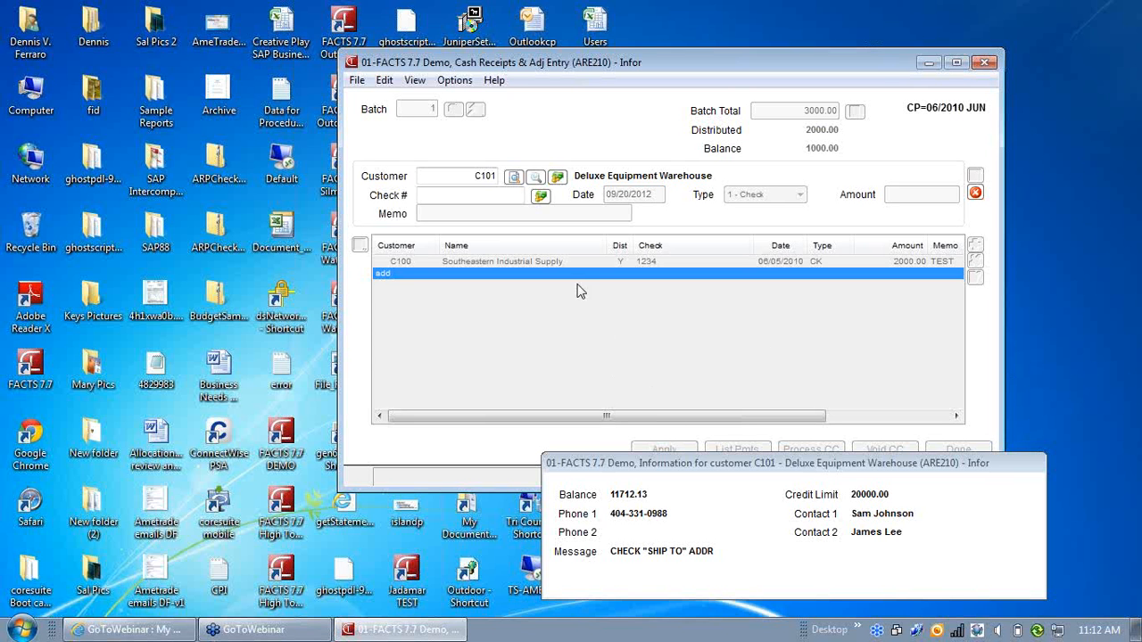
left_click(484, 195)
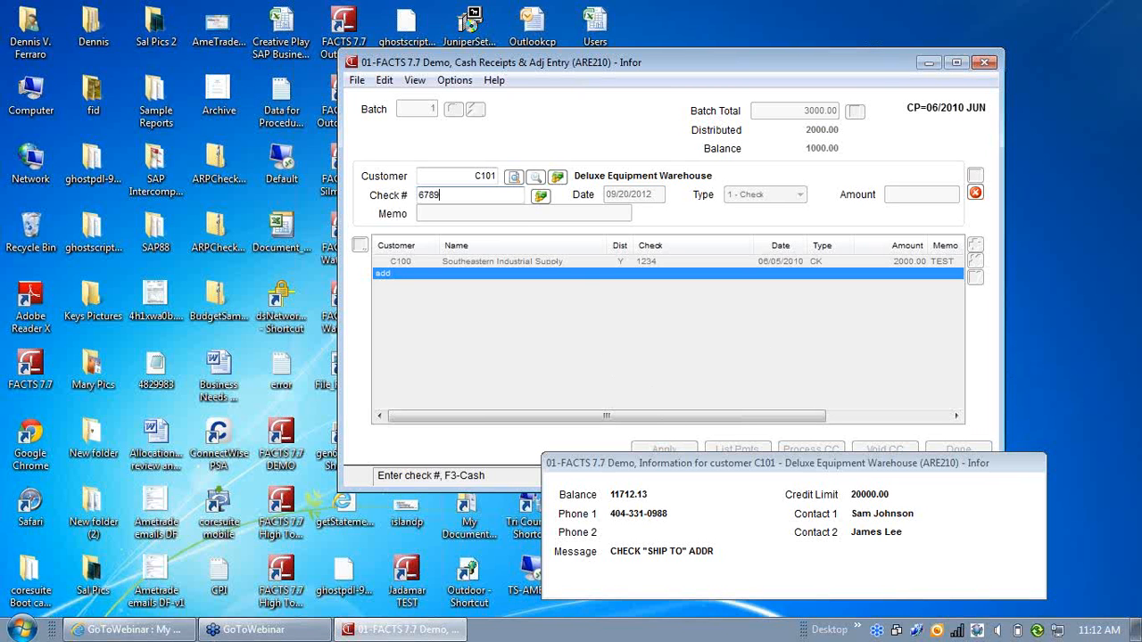
key("Return")
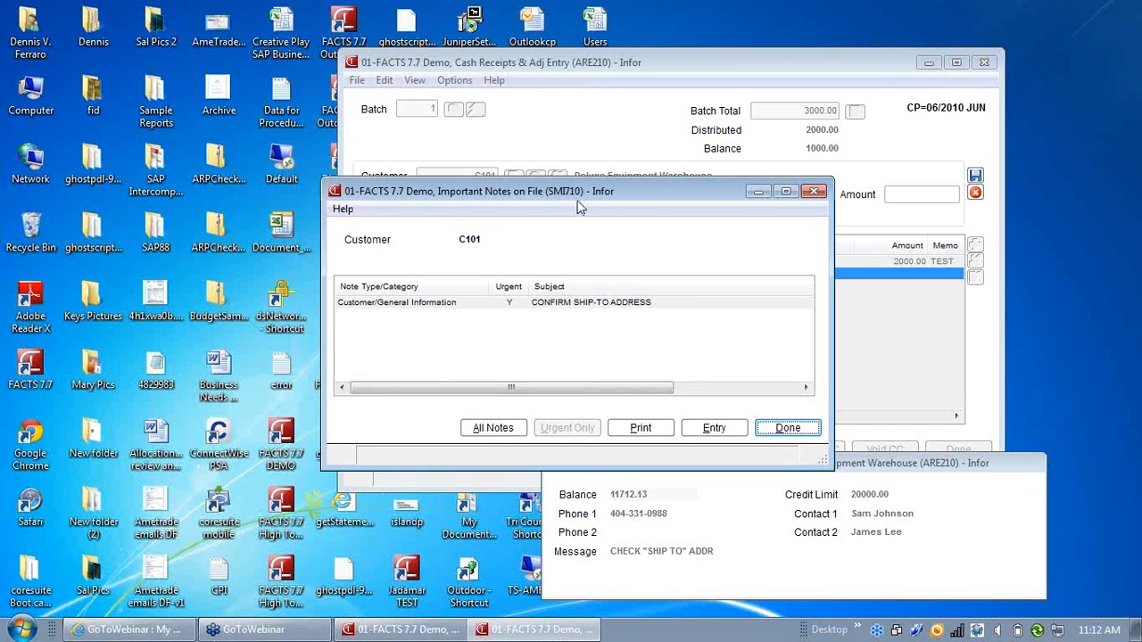
left_click_drag(575, 199, 687, 142)
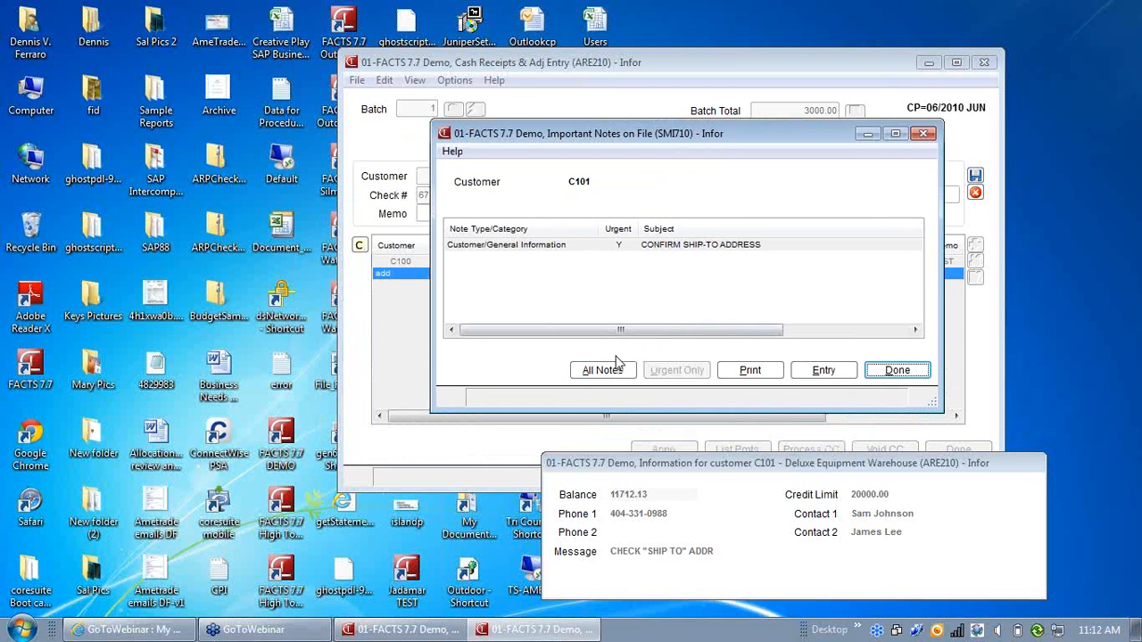
left_click(897, 370)
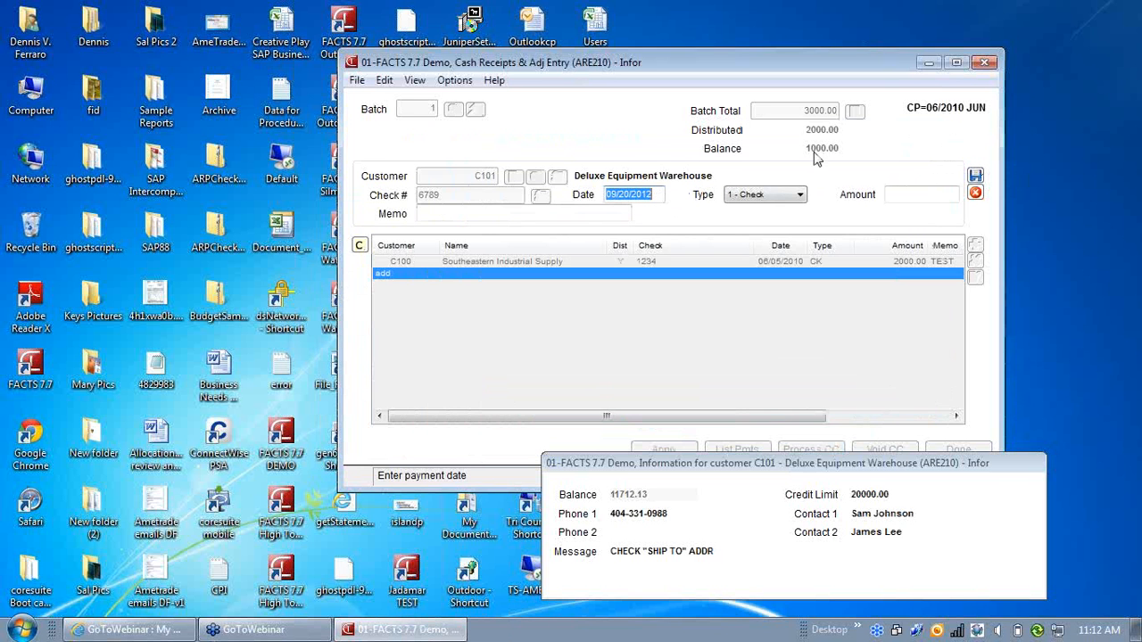
Step: Date the check 06/05/2010, keep the Check type, set its amount to 1000.00 without a memo, and save the receipt
type("06")
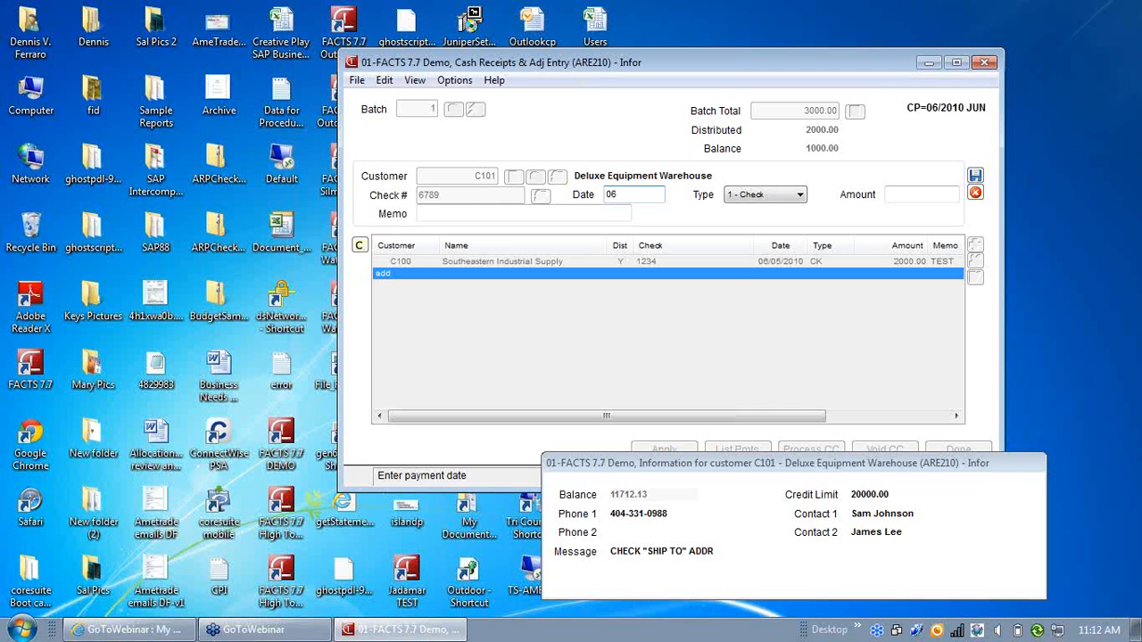
type("/05/2010")
key("Return")
key("Return")
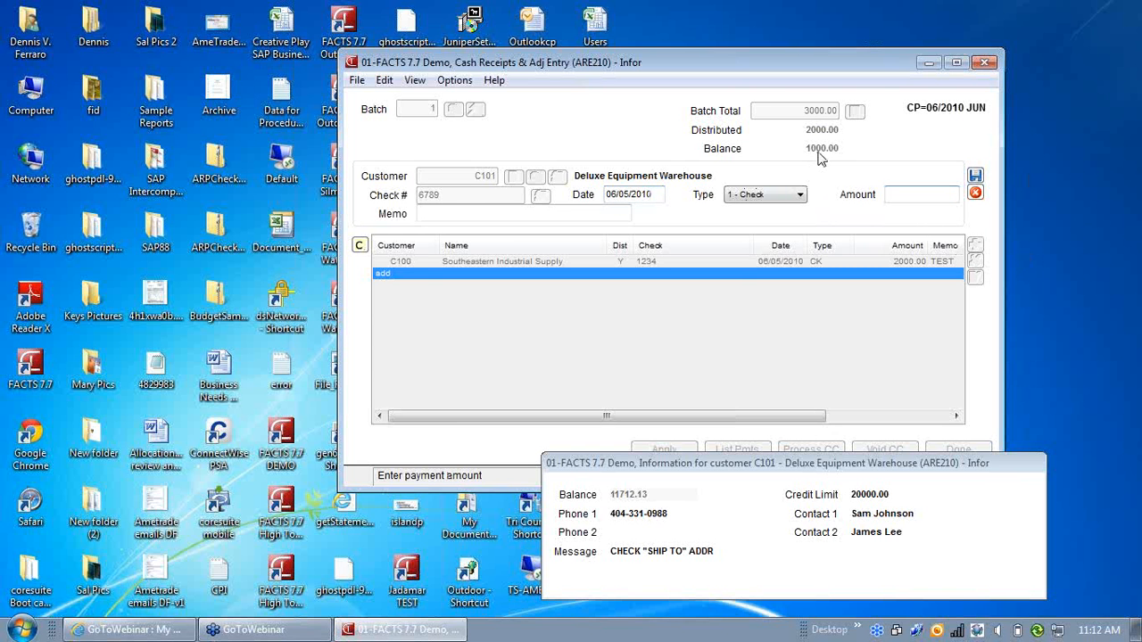
type("1000")
key("Tab")
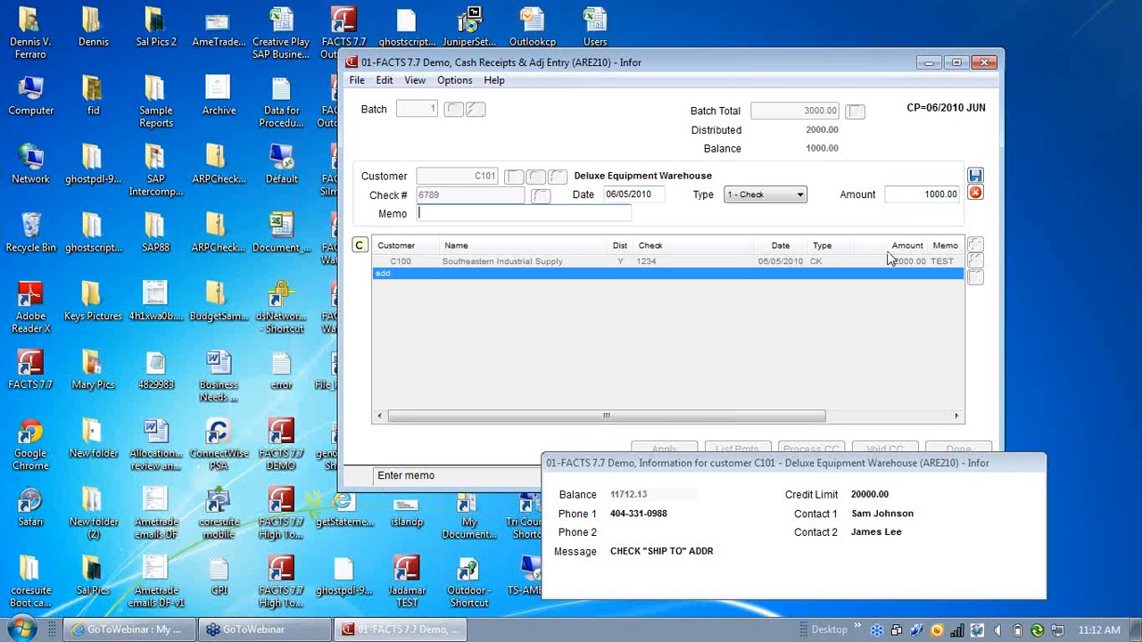
left_click(975, 175)
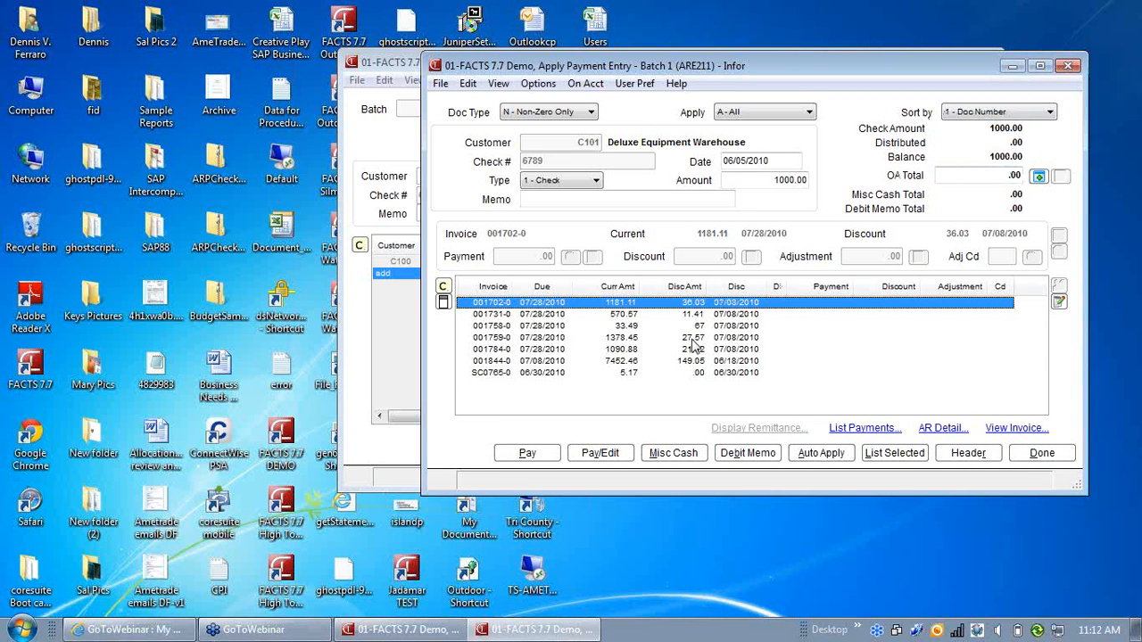
Step: Pay invoices 001731-0, 001758-0 and SC0765-0 in full from the check, taking the available discounts
left_click(610, 315)
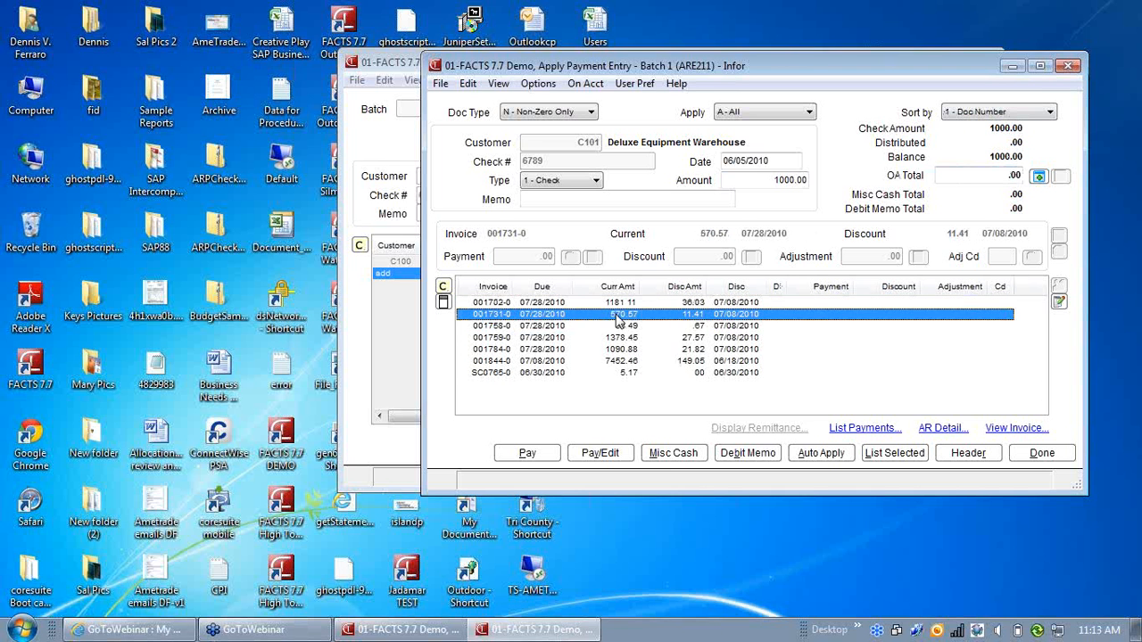
left_click(524, 456)
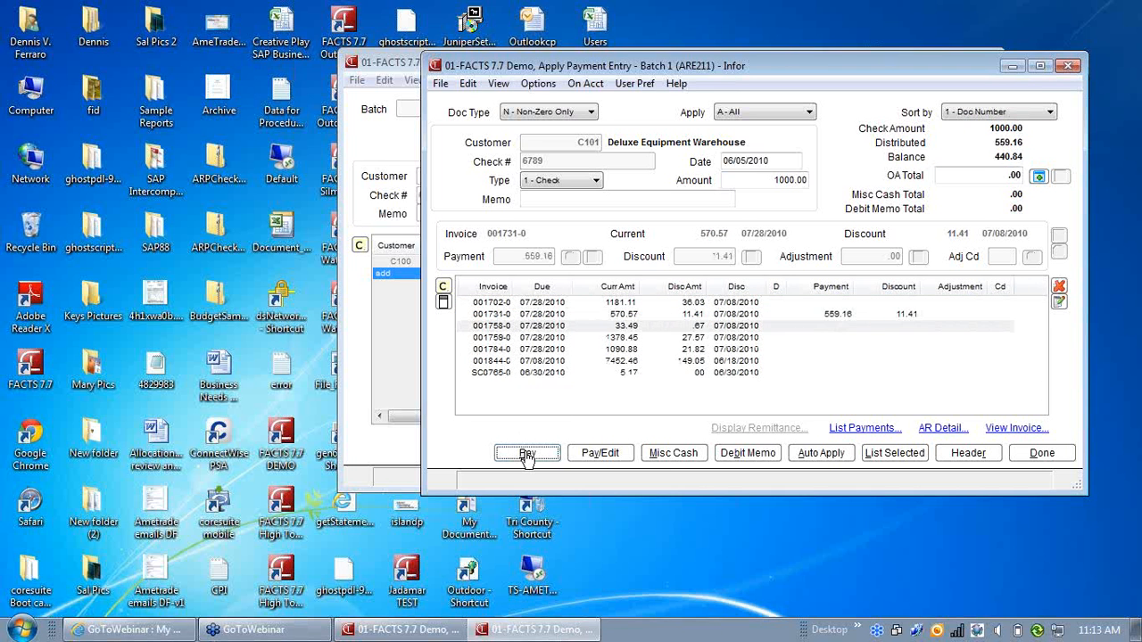
left_click(625, 328)
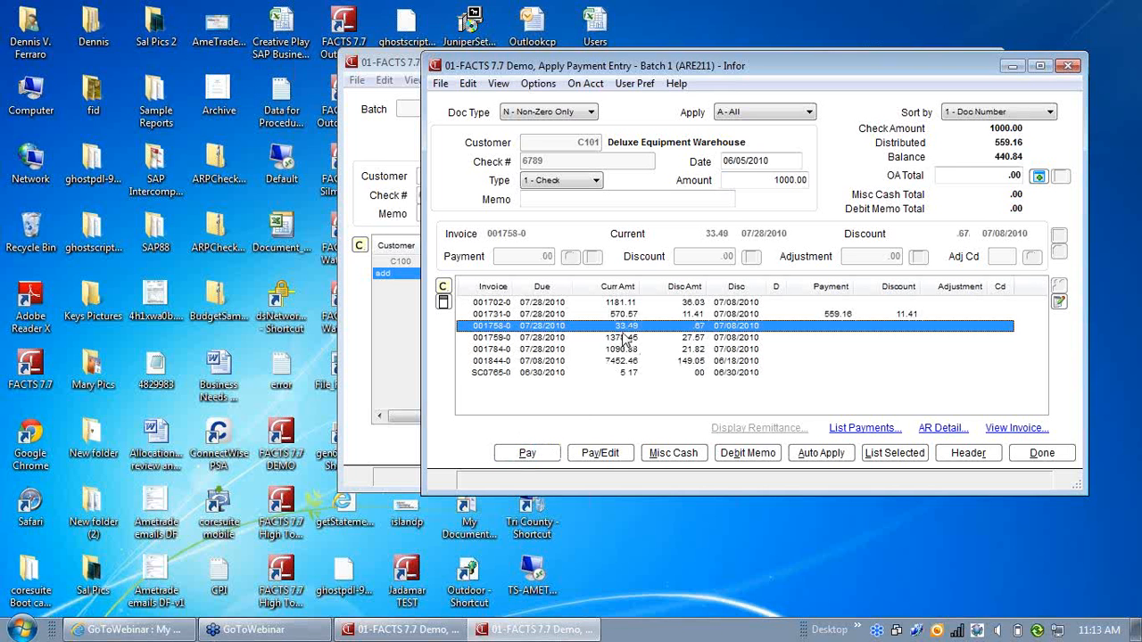
left_click(527, 455)
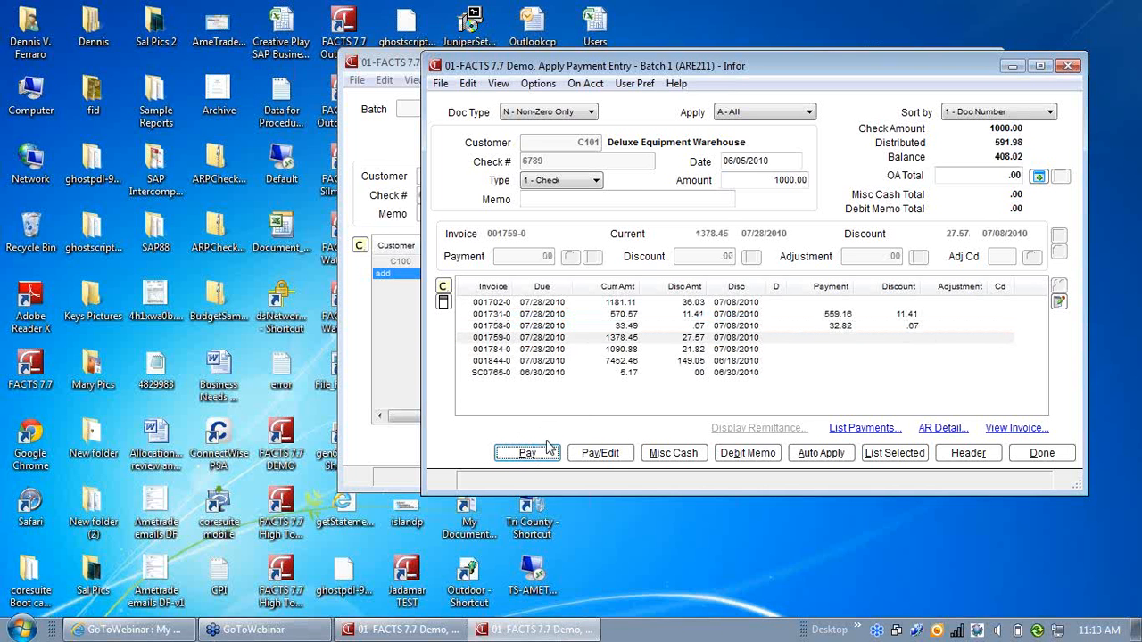
left_click(625, 373)
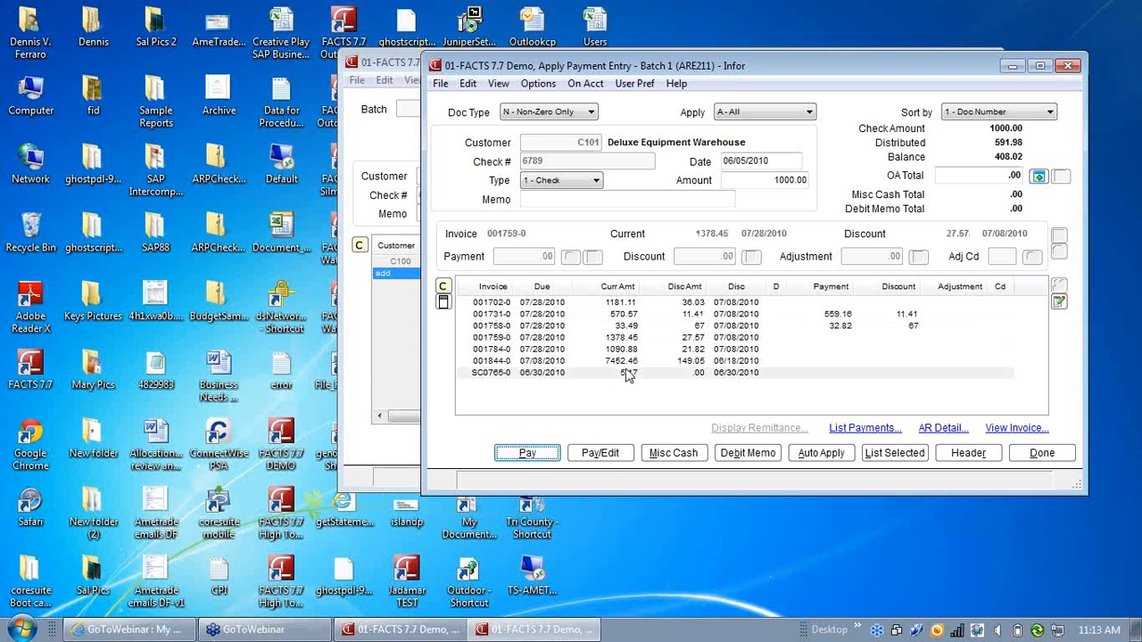
left_click(525, 455)
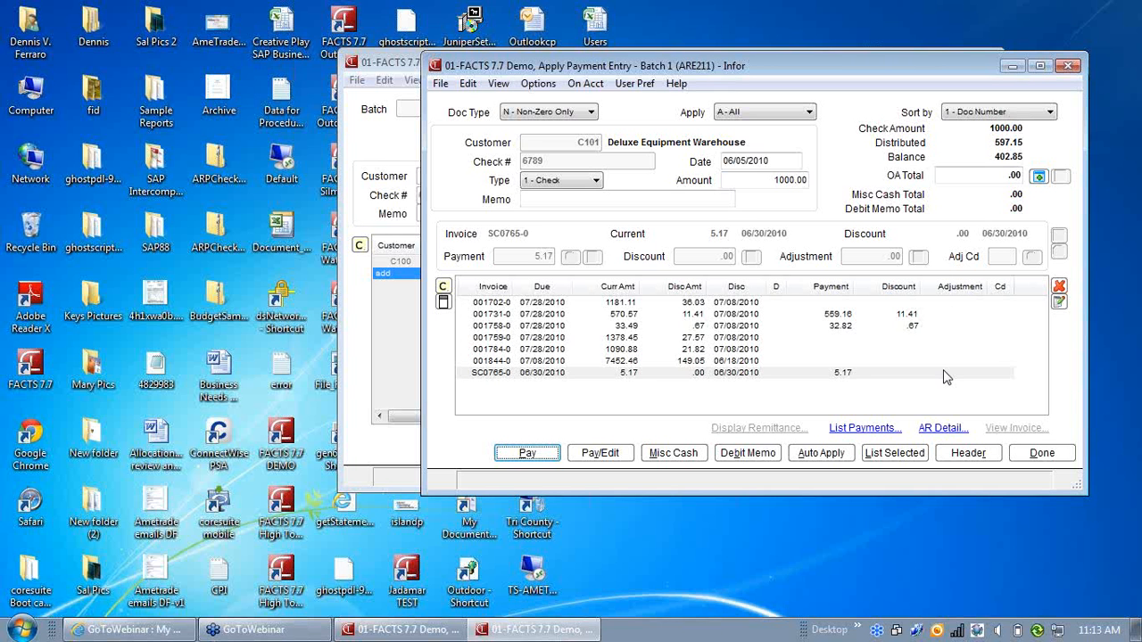
Step: Add a miscellaneous cash line to the check payment and assign it to the Advertising GL number 710-02-1
left_click(675, 455)
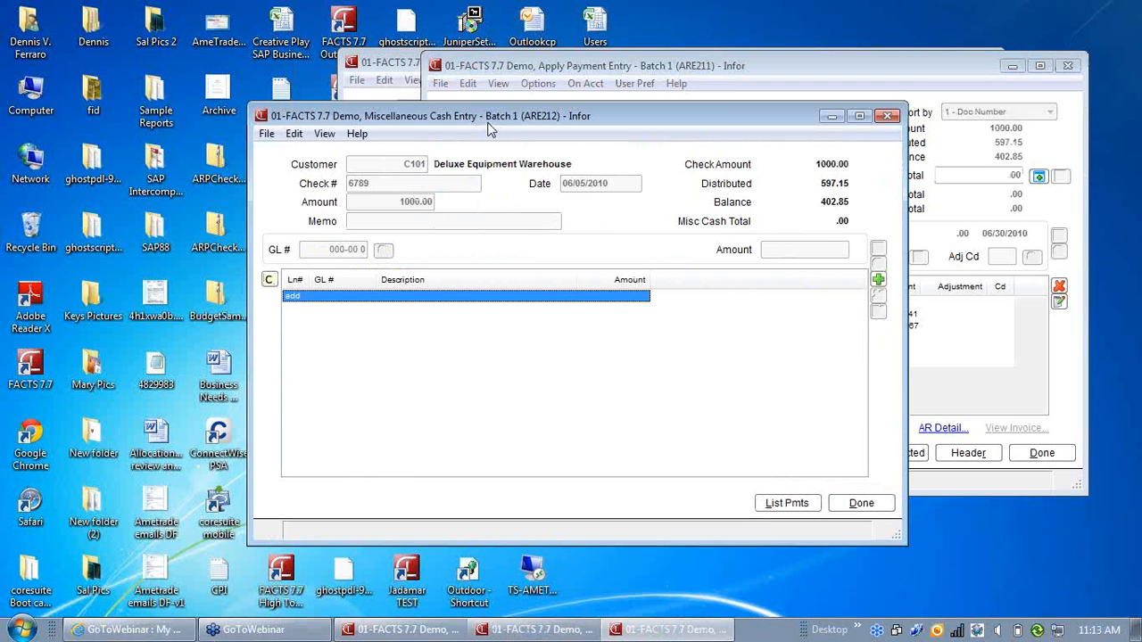
left_click_drag(495, 116, 515, 93)
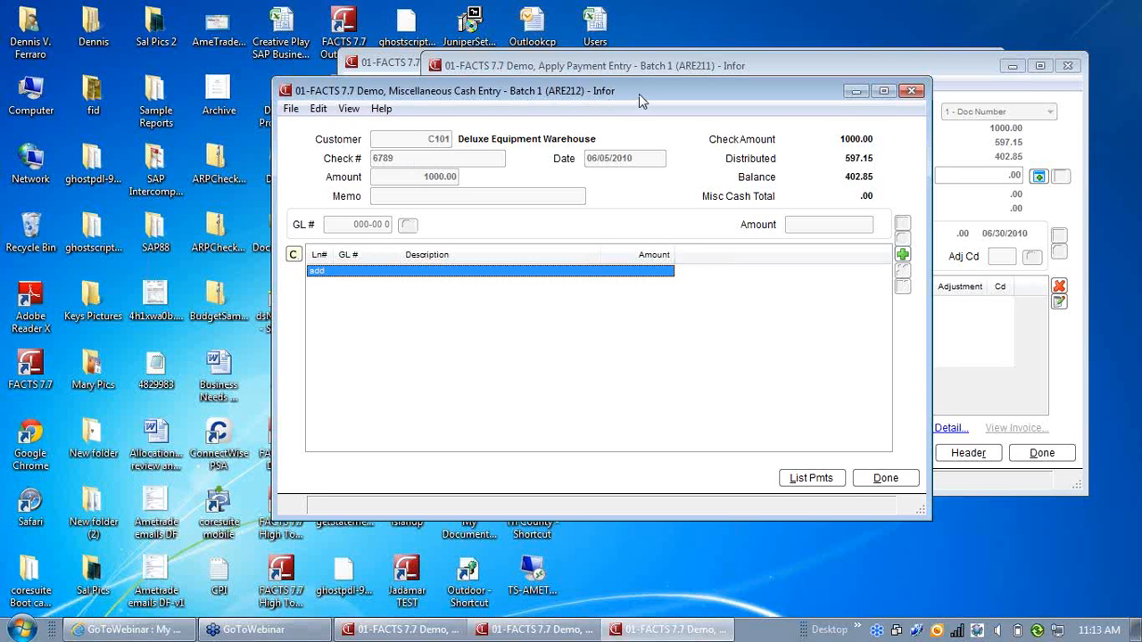
mouse_move(638, 96)
left_mouse_down()
mouse_move(648, 108)
mouse_move(575, 105)
mouse_move(636, 97)
left_mouse_up()
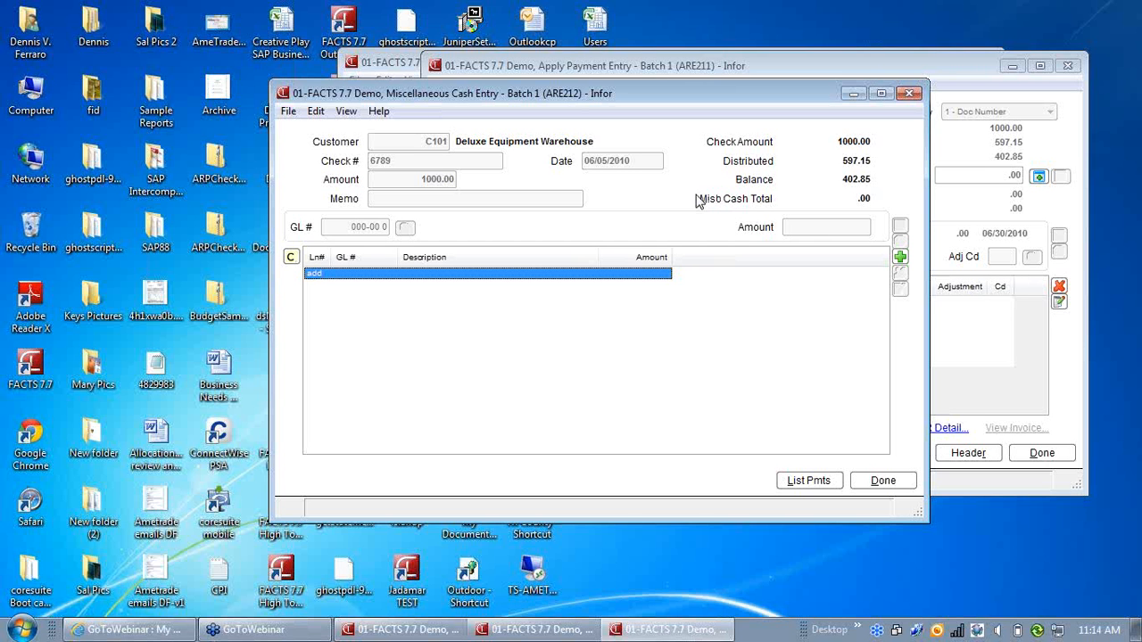
left_click(900, 258)
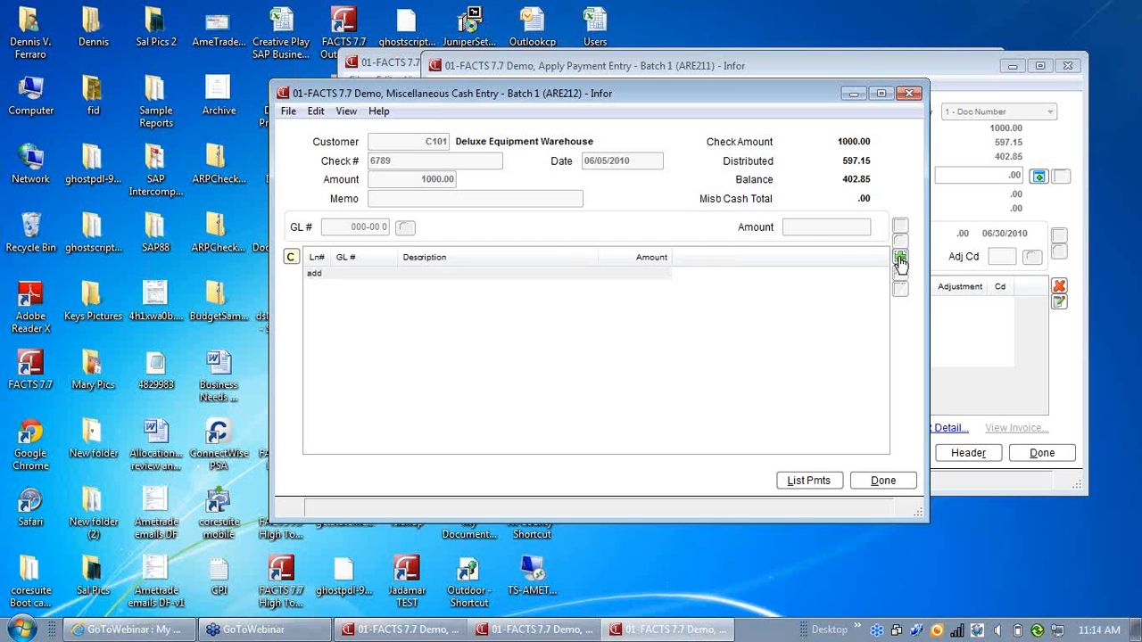
left_click(406, 228)
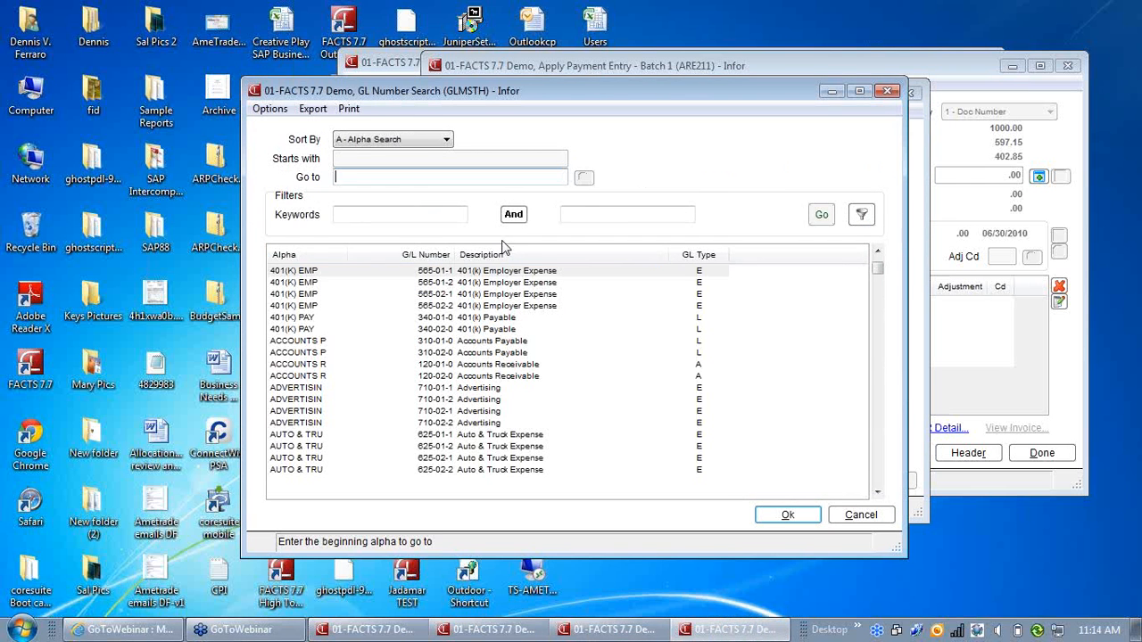
left_click(470, 412)
left_click(788, 515)
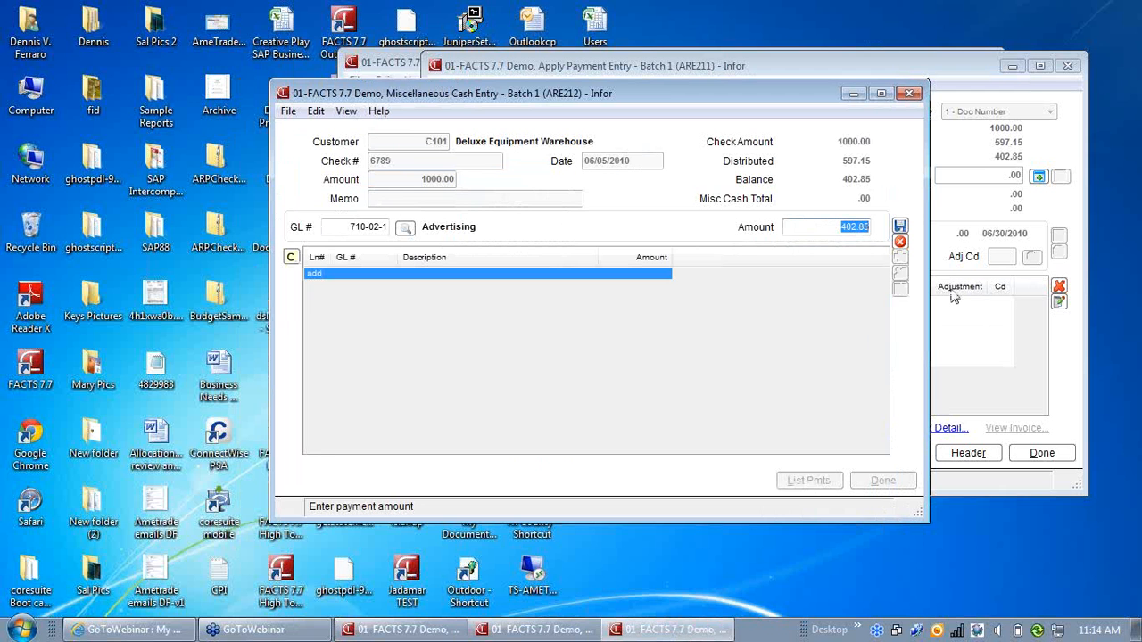
Step: Set the Advertising miscellaneous cash amount to 150.00 and finish the miscellaneous cash entry without adding another line
type("150")
key("Return")
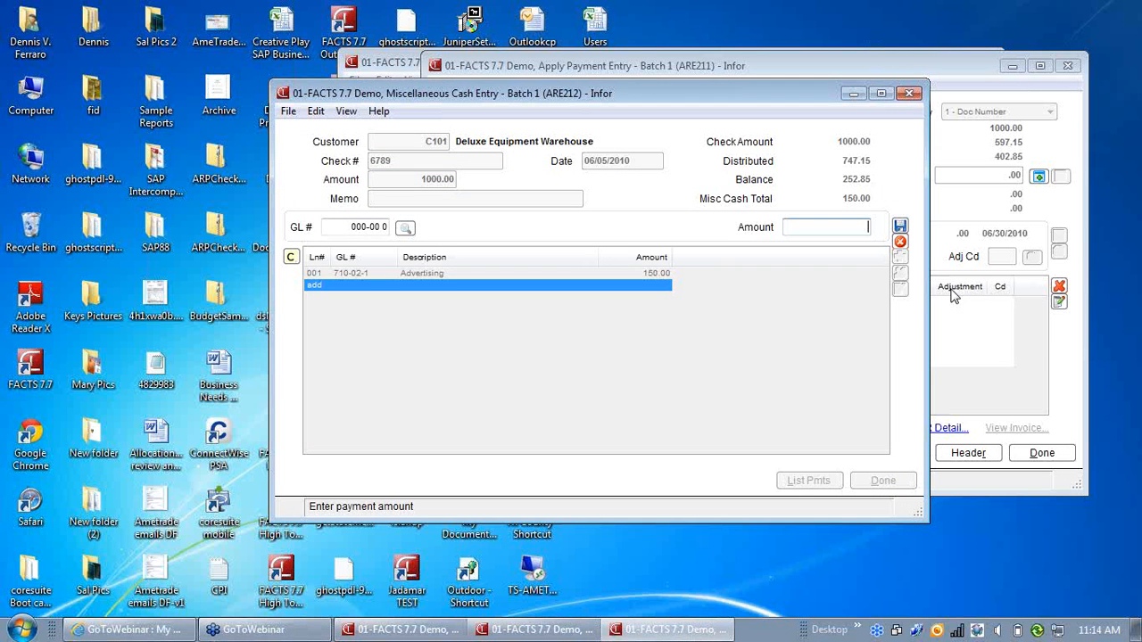
left_click(903, 234)
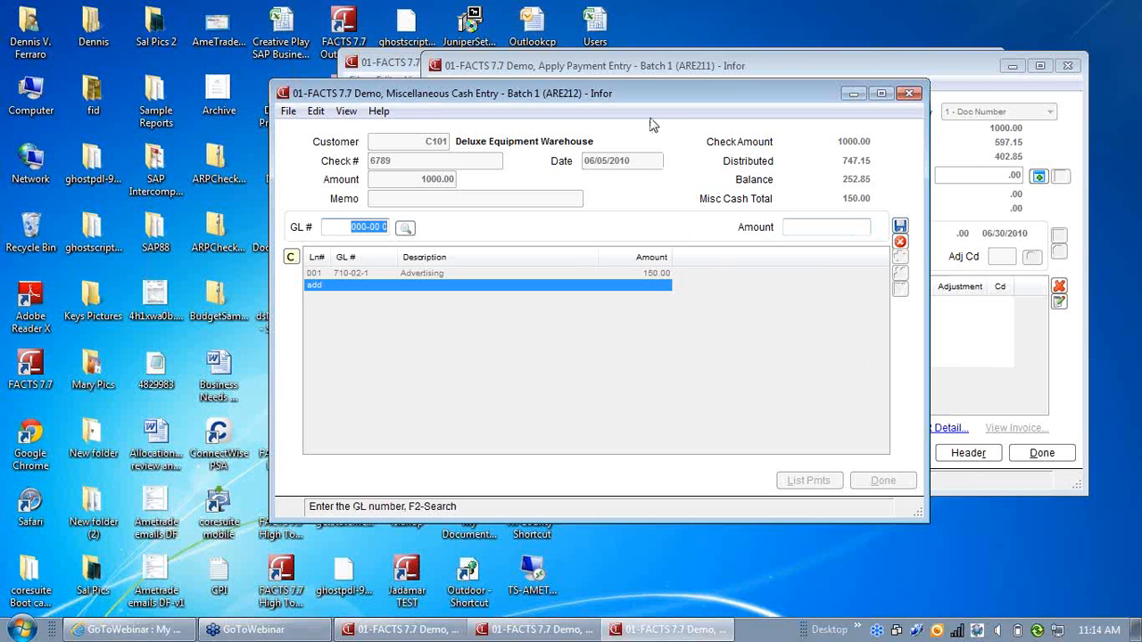
left_click_drag(658, 95, 697, 63)
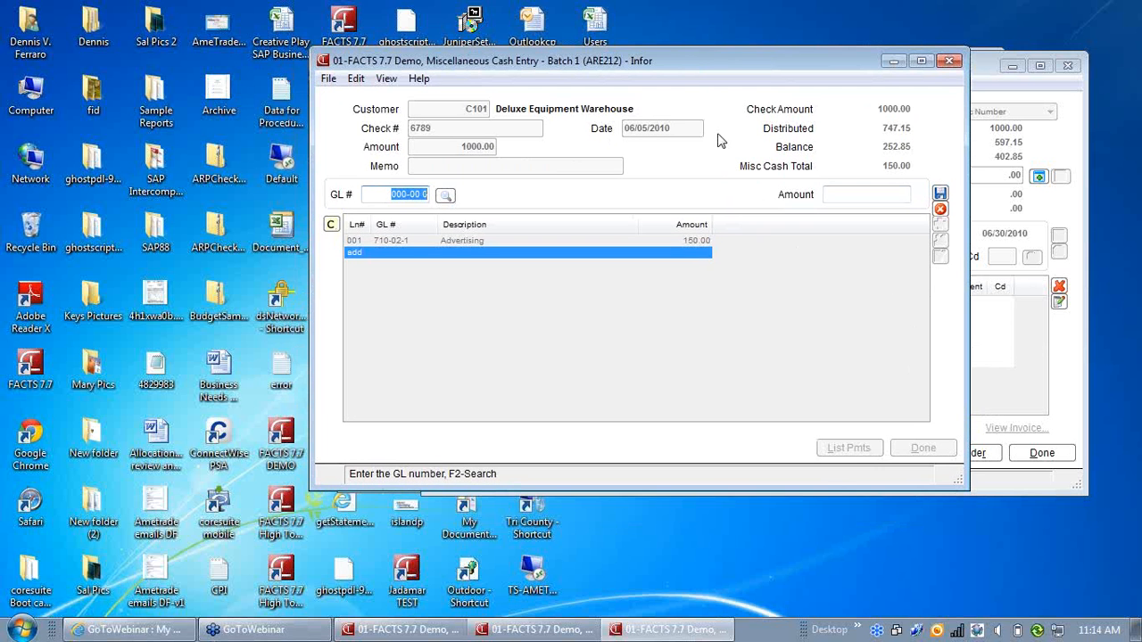
left_click(939, 209)
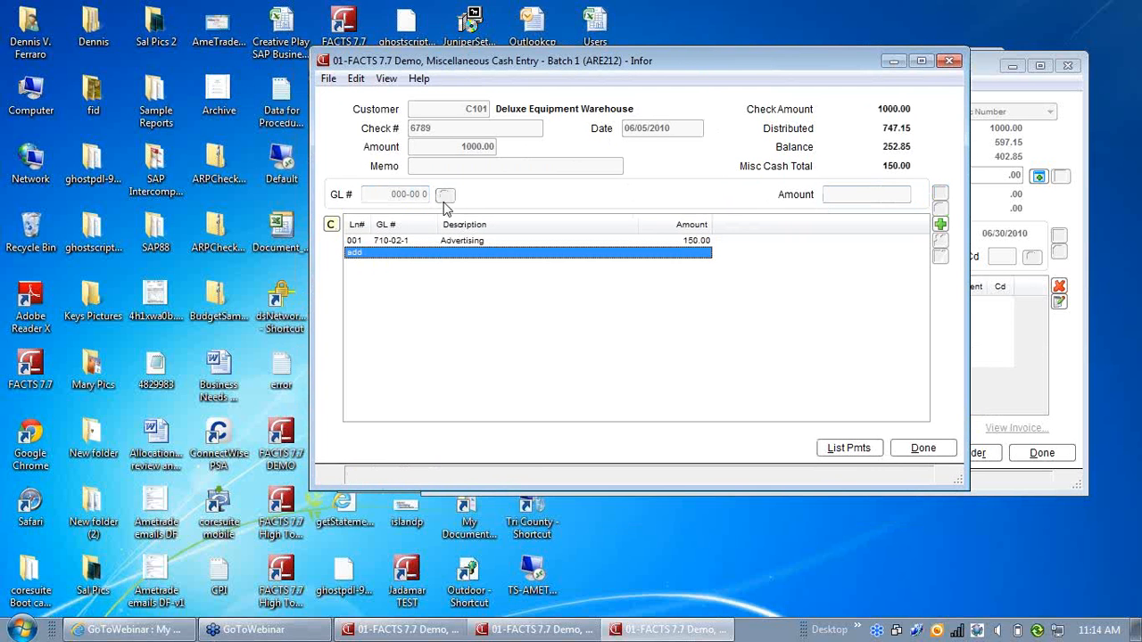
left_click(923, 449)
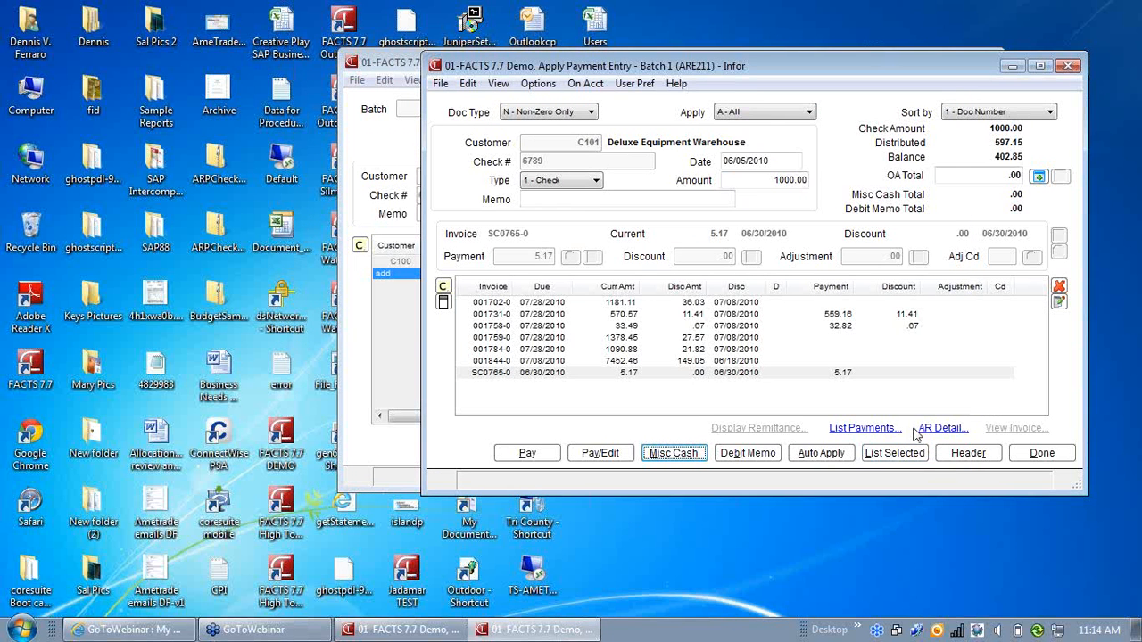
Step: Switch the document type to All so the customer's zero-balance documents are listed too
left_click_drag(729, 67, 702, 43)
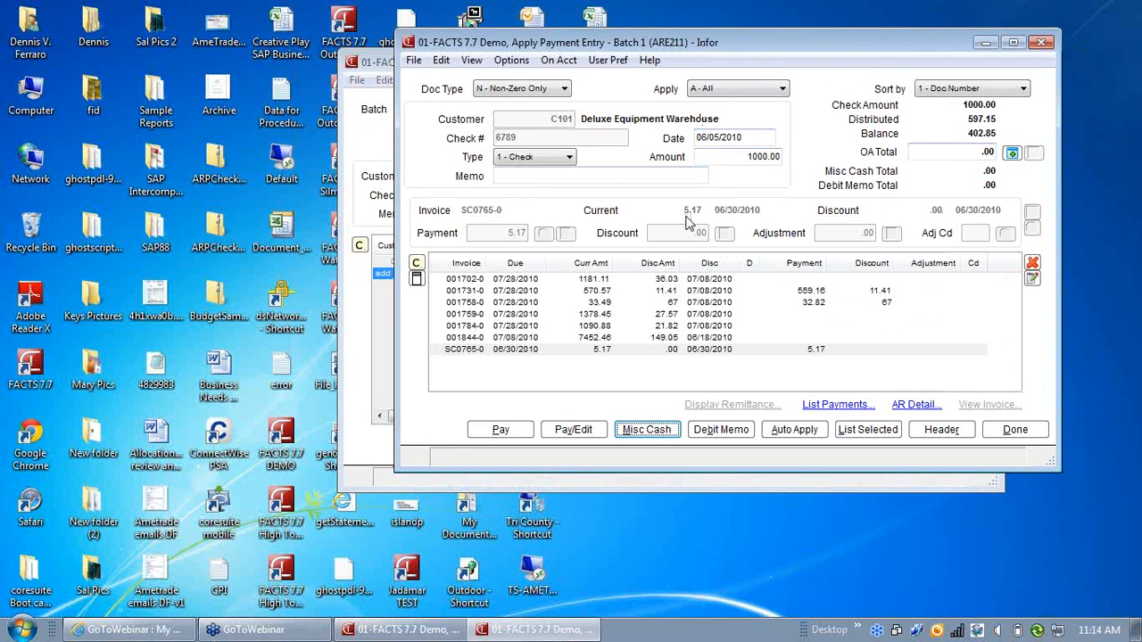
left_click(564, 90)
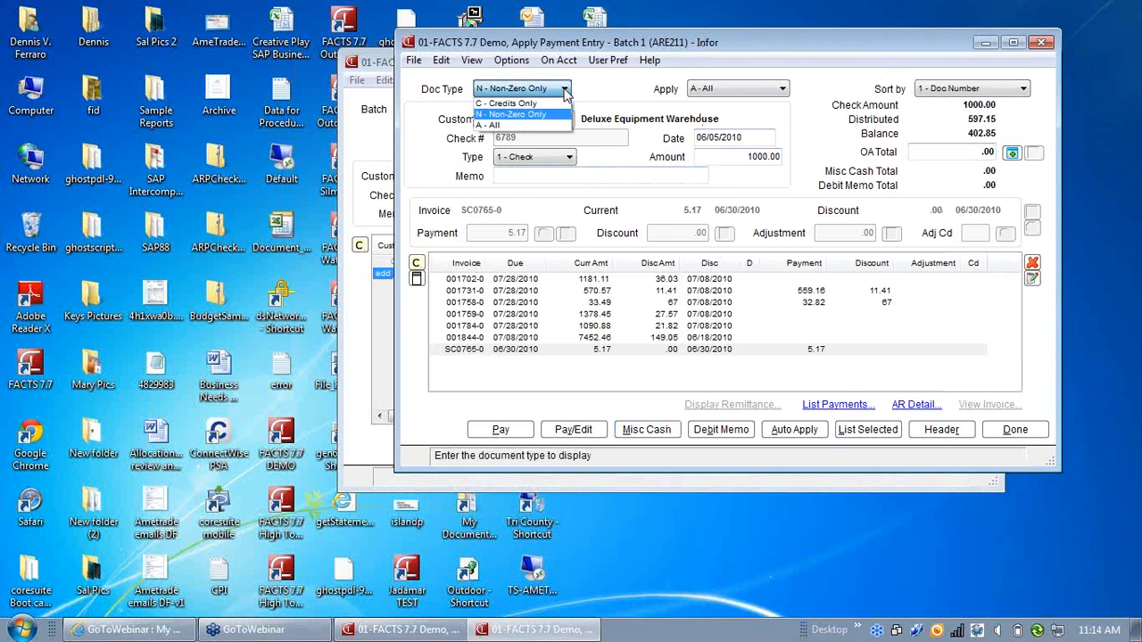
left_click(500, 126)
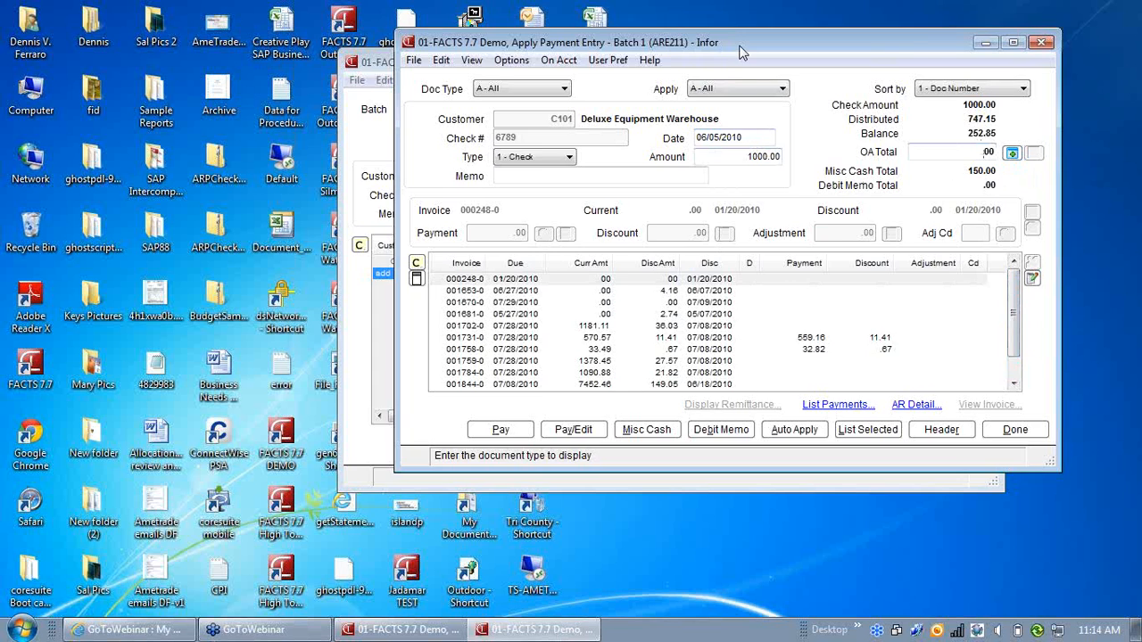
mouse_move(742, 53)
left_mouse_down()
mouse_move(702, 39)
mouse_move(730, 36)
left_mouse_up()
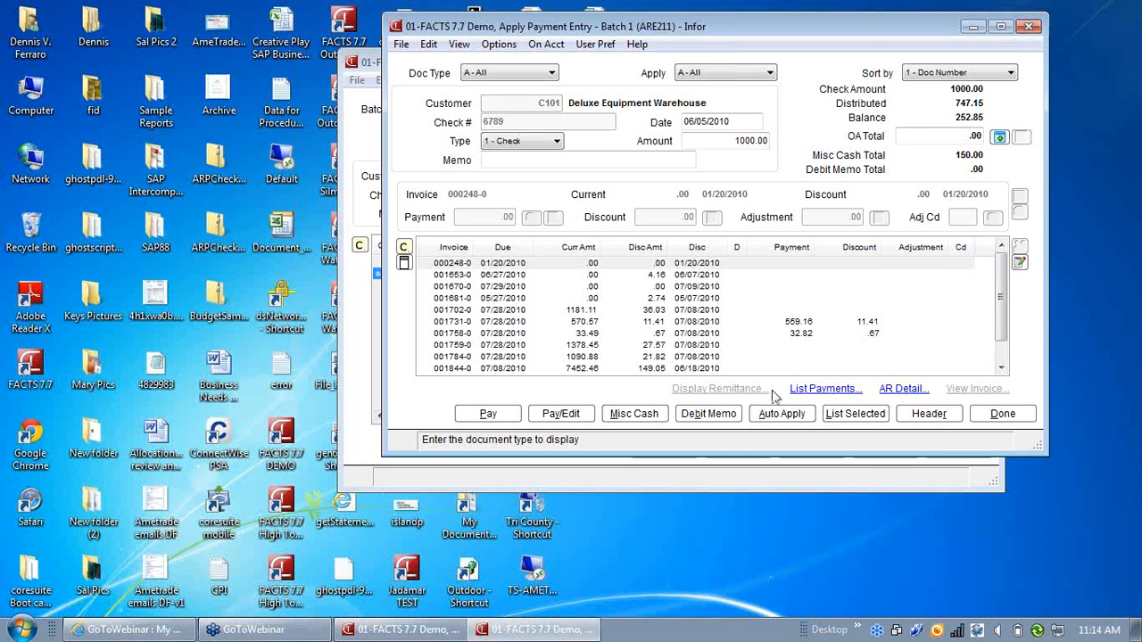
Step: Place the check's remaining balance on account for branch 01 and finish the payment application
left_click(1000, 139)
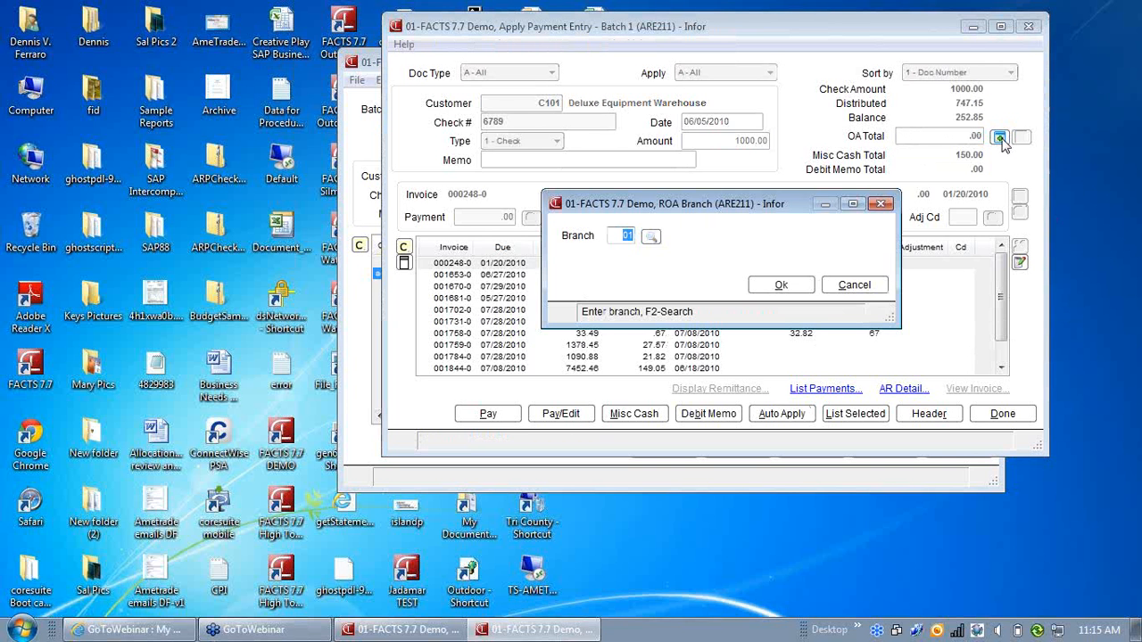
left_click(781, 285)
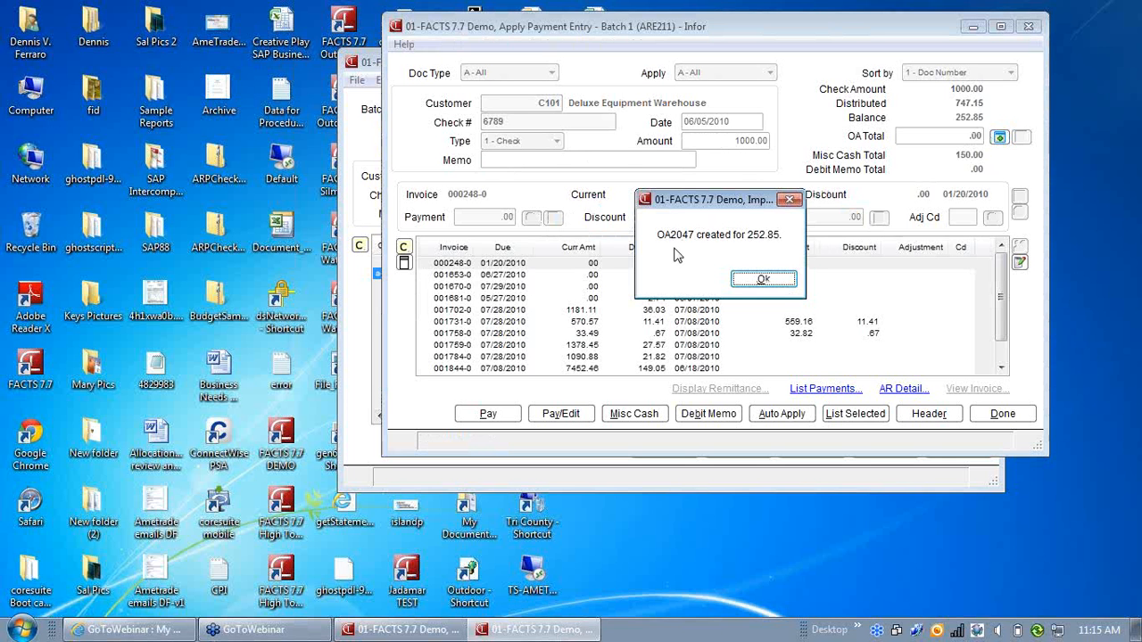
left_click(764, 281)
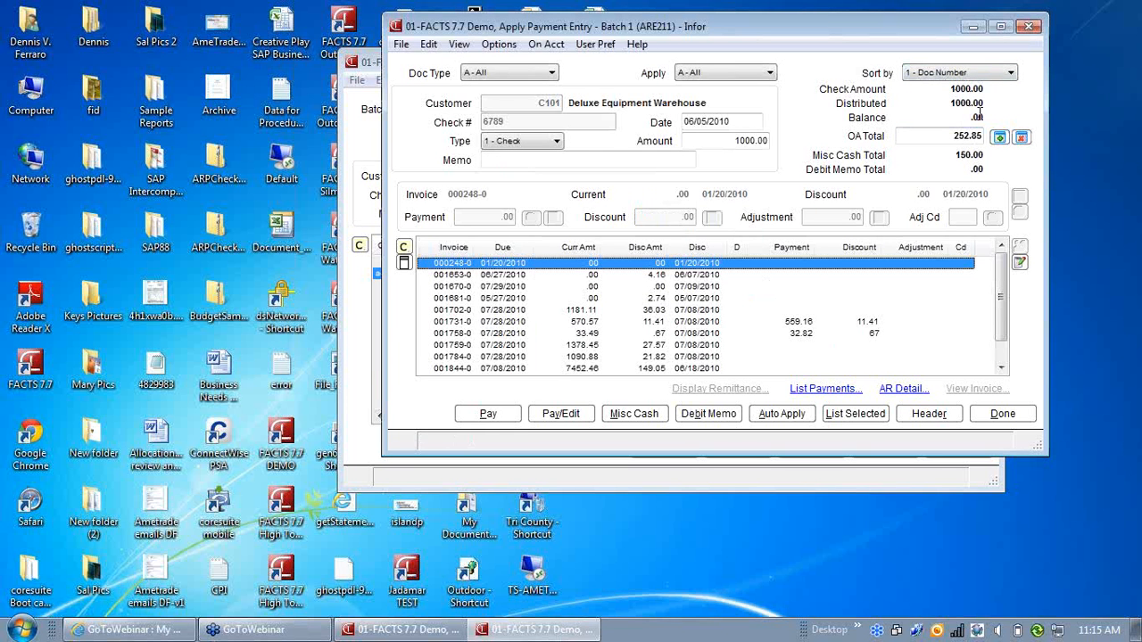
left_click(1002, 414)
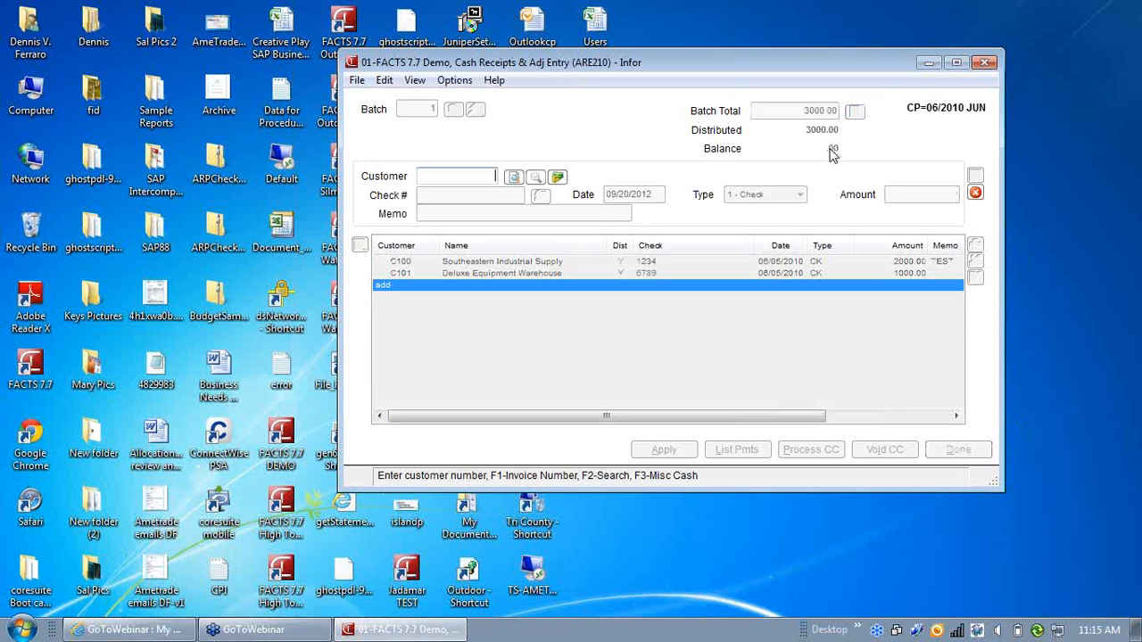
Step: Discard the blank new payment line and finish the balanced batch
left_click(975, 193)
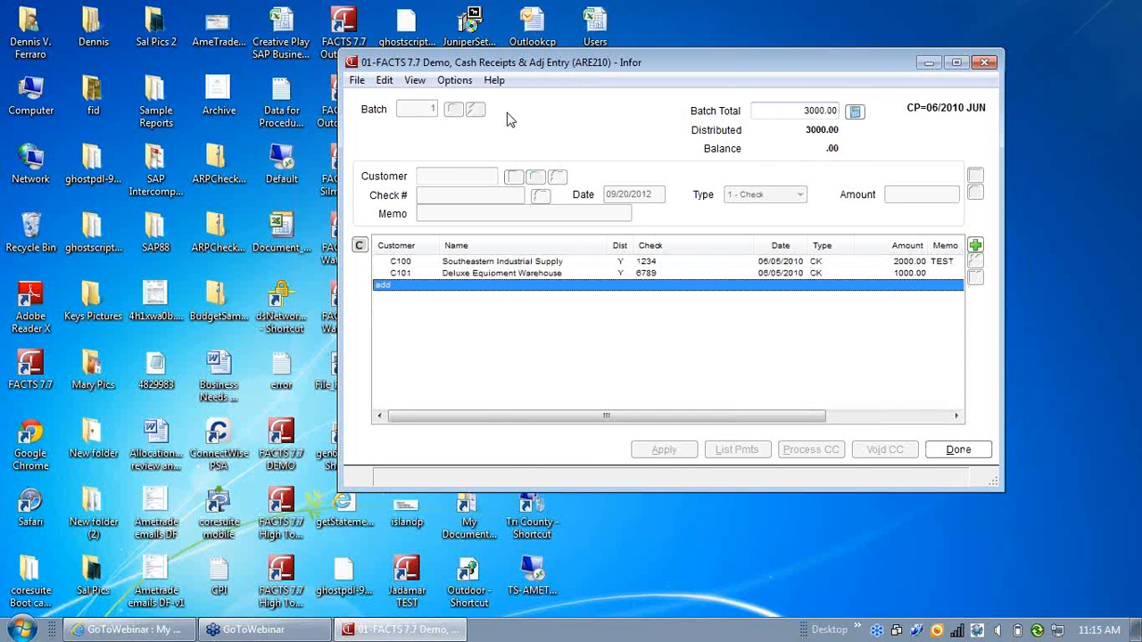
left_click(959, 451)
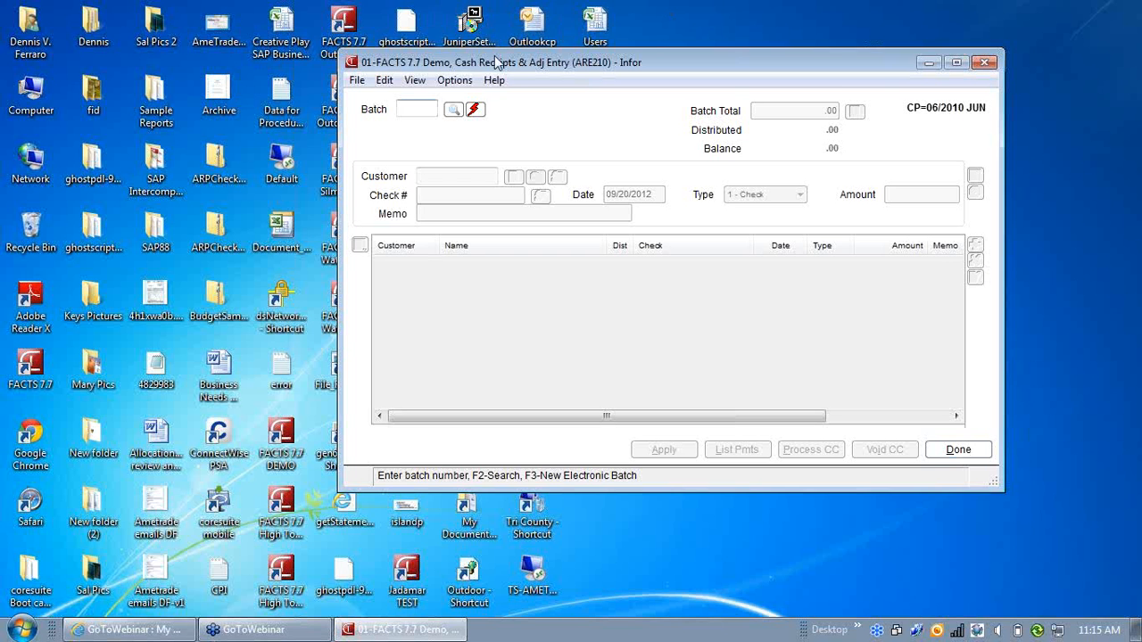
left_click_drag(655, 70, 669, 57)
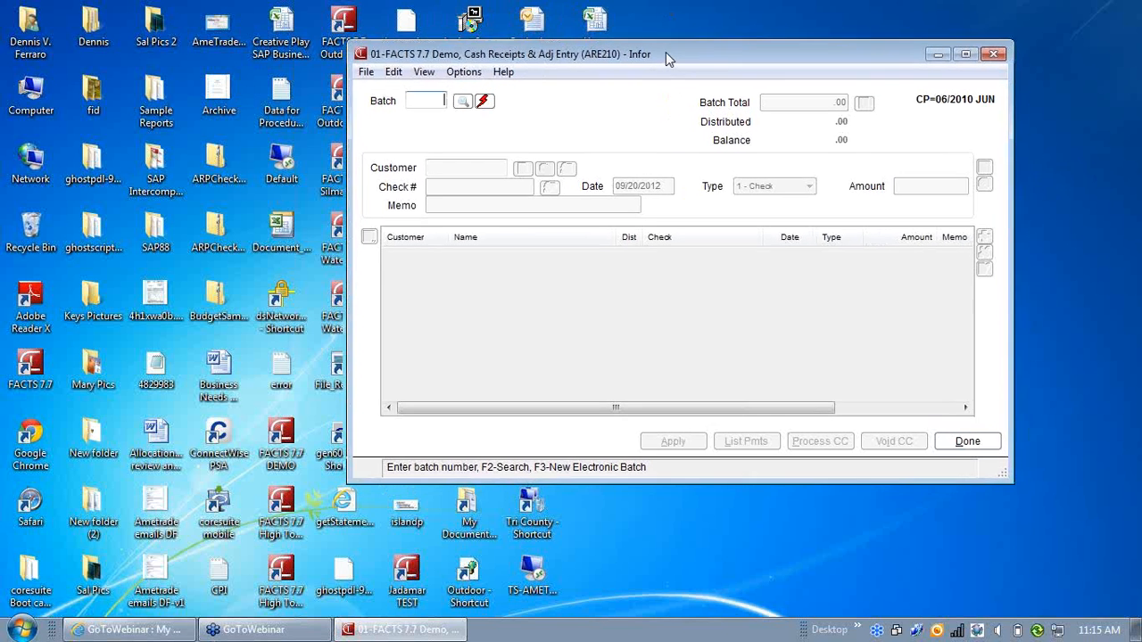
Step: Look up batch 1 in the batch search, check its payment lines, and leave the batch
left_click(465, 99)
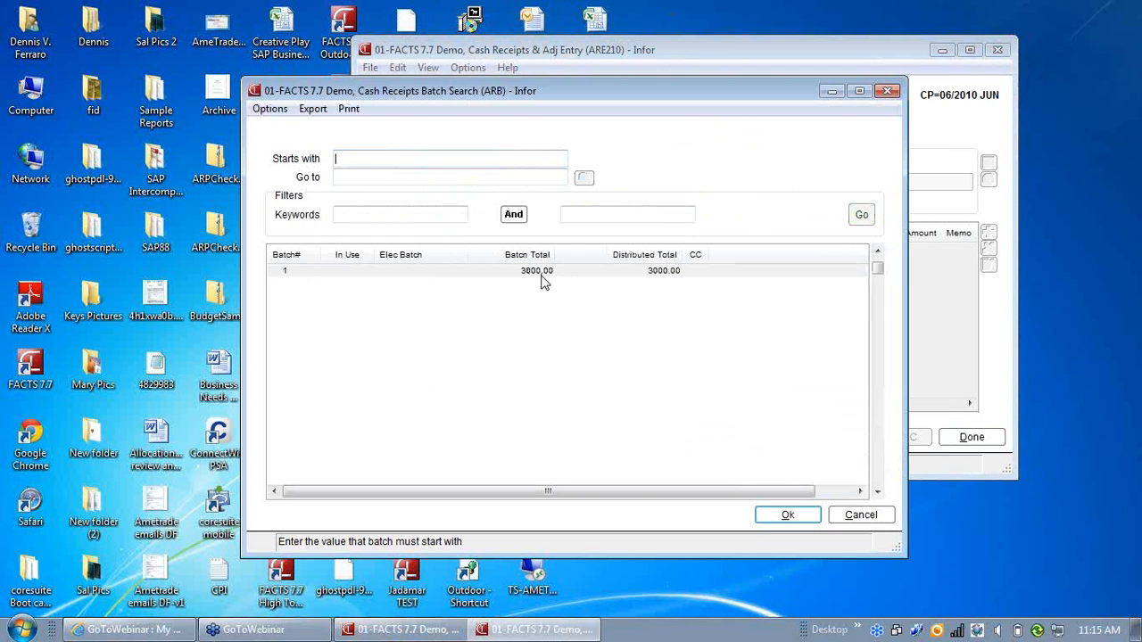
left_click(787, 516)
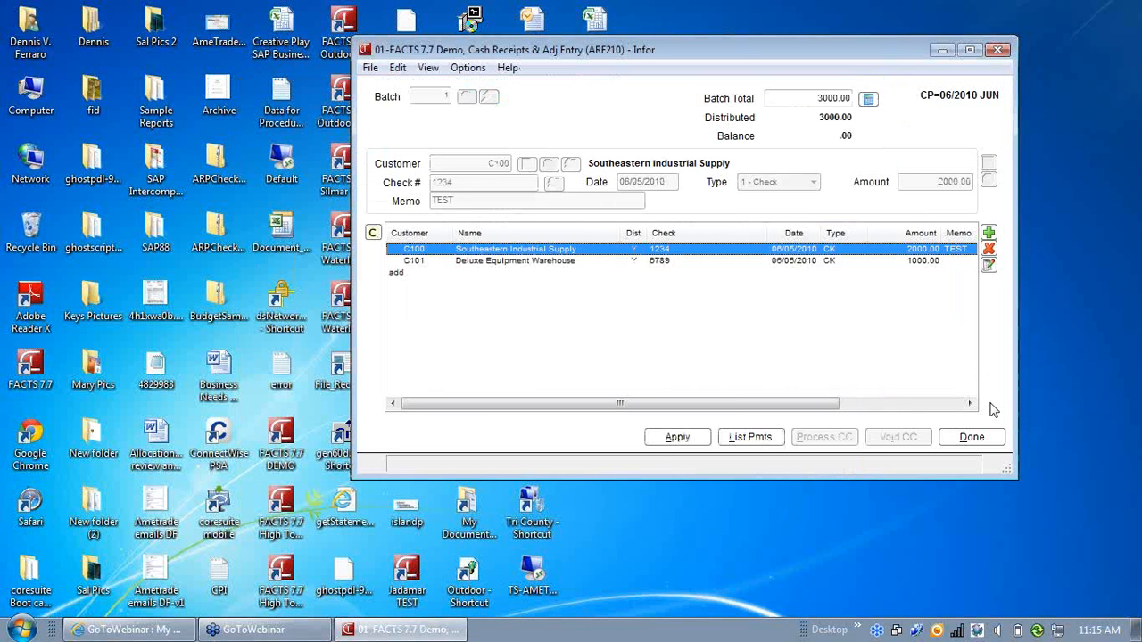
left_click(973, 439)
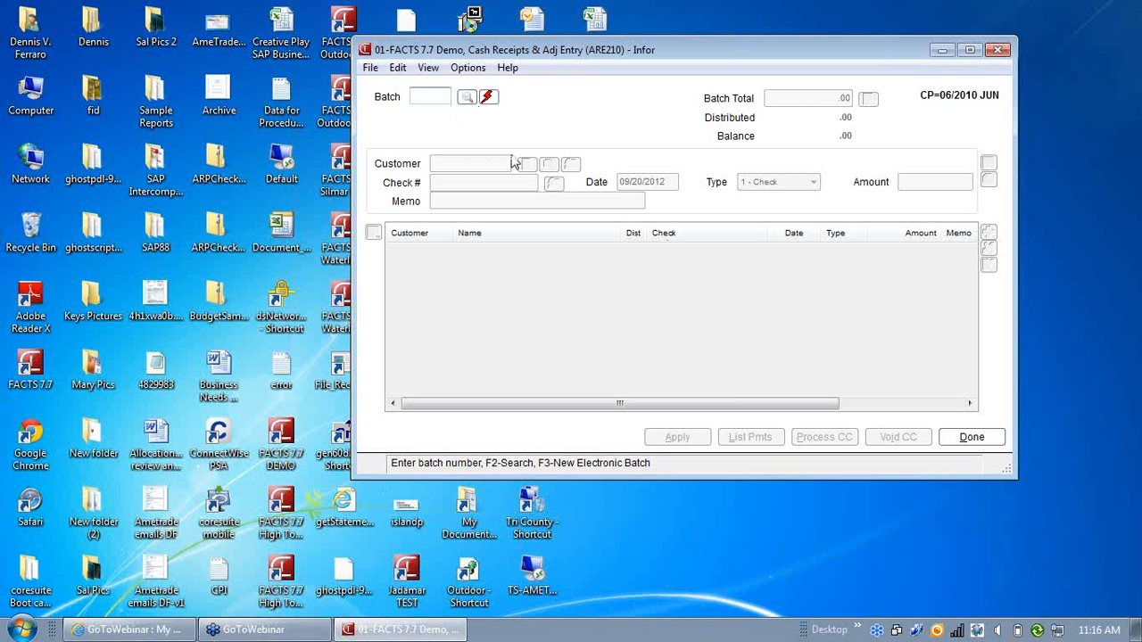
Step: Exit cash receipts entry and open the Cash Receipts & Adj Register
left_click(971, 437)
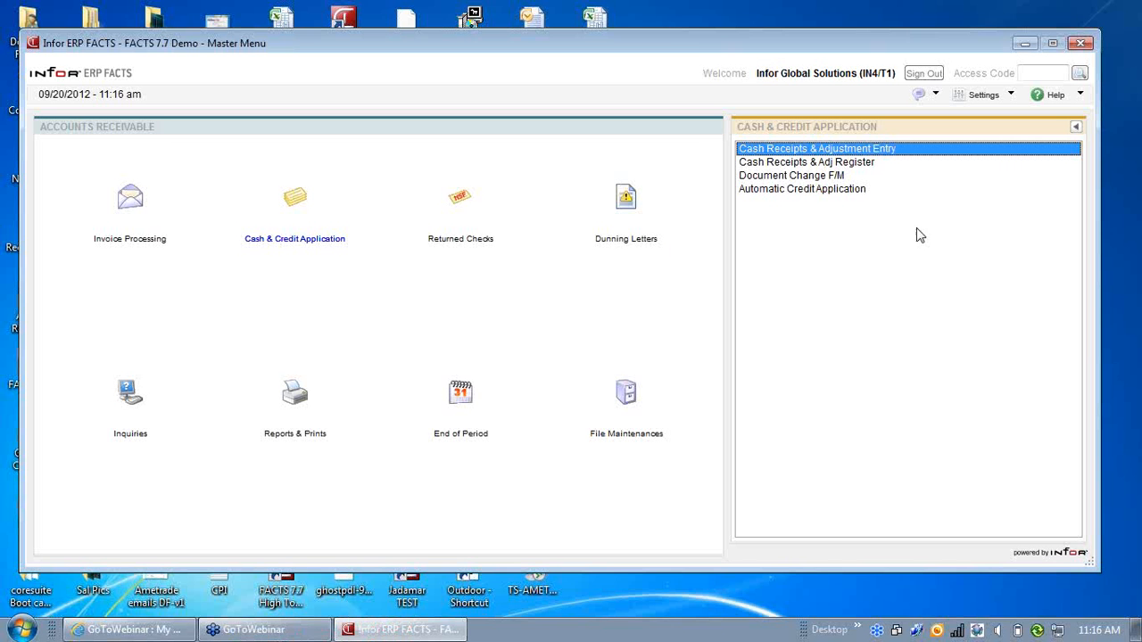
left_click_drag(693, 45, 694, 25)
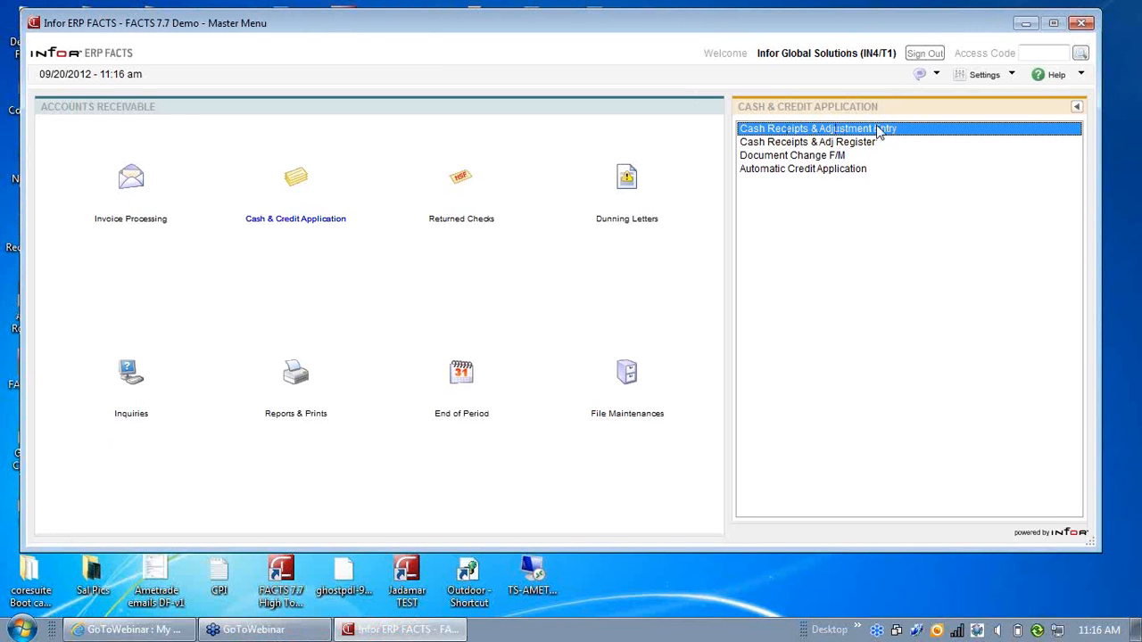
left_click(777, 144)
double_click(777, 143)
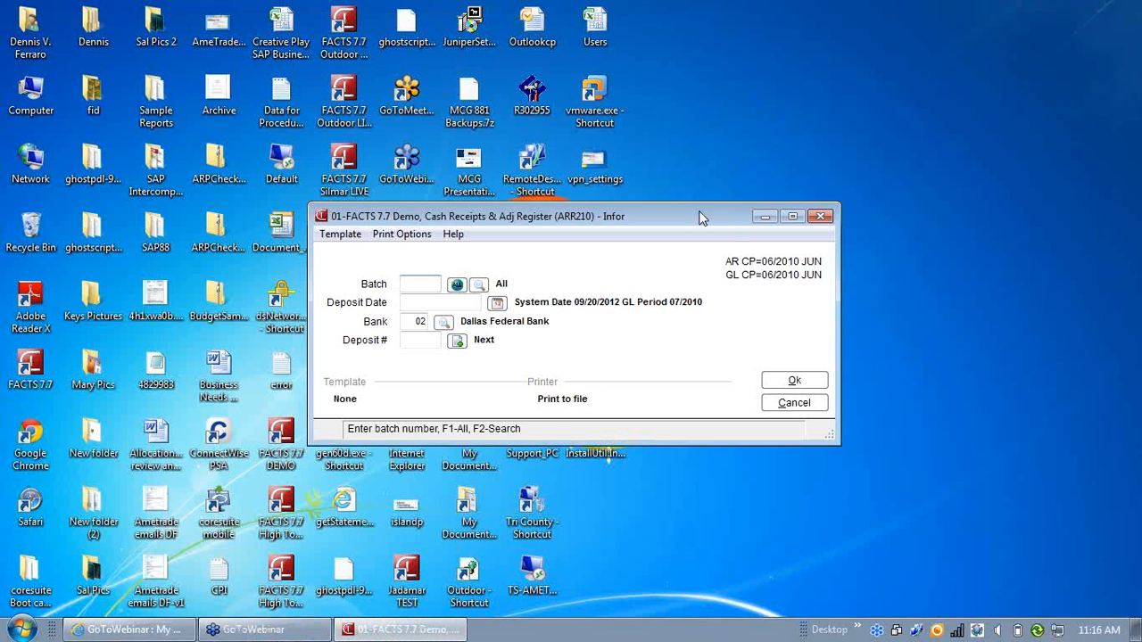
left_click_drag(700, 218, 772, 92)
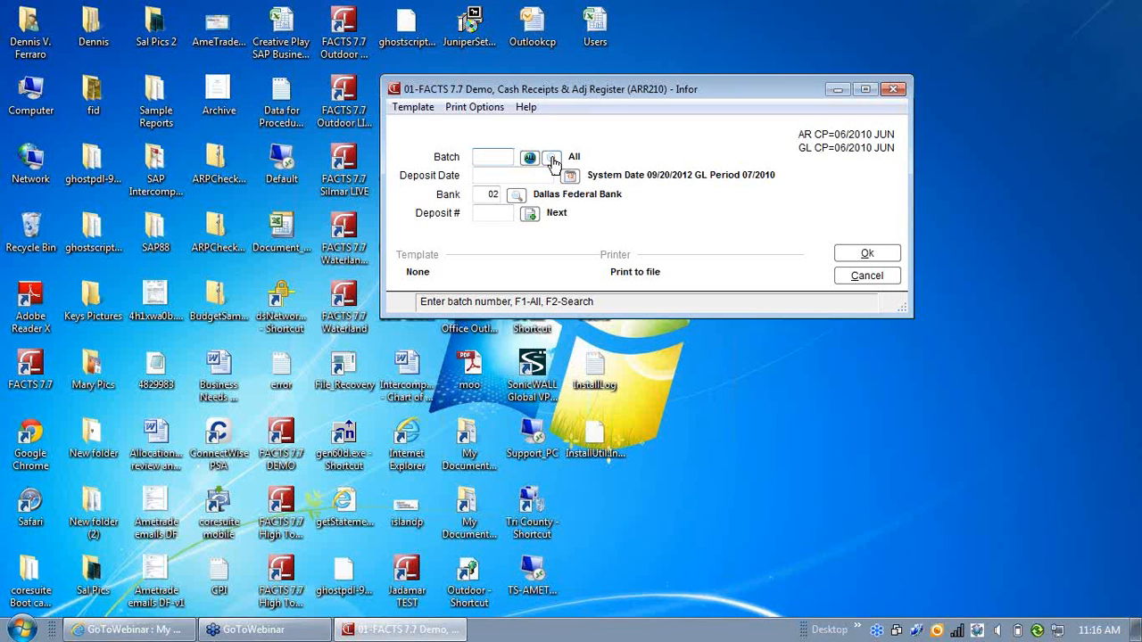
Step: Run the register for all batches with deposit date 06/05/2010, bank 02 and the next deposit number
left_click(530, 160)
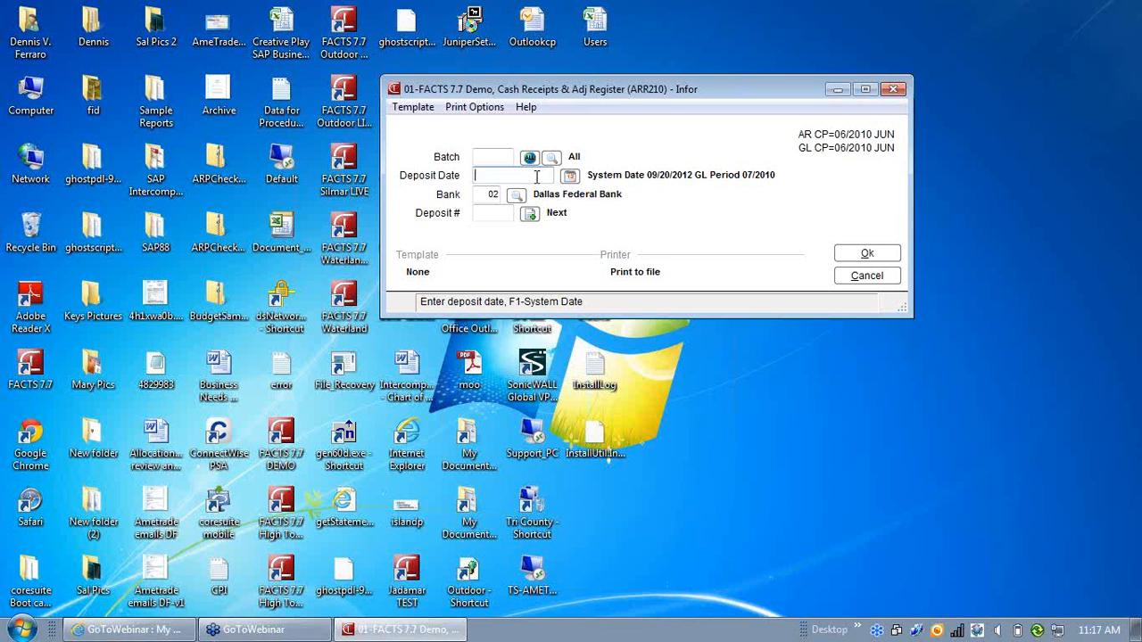
type("060510")
key("Return")
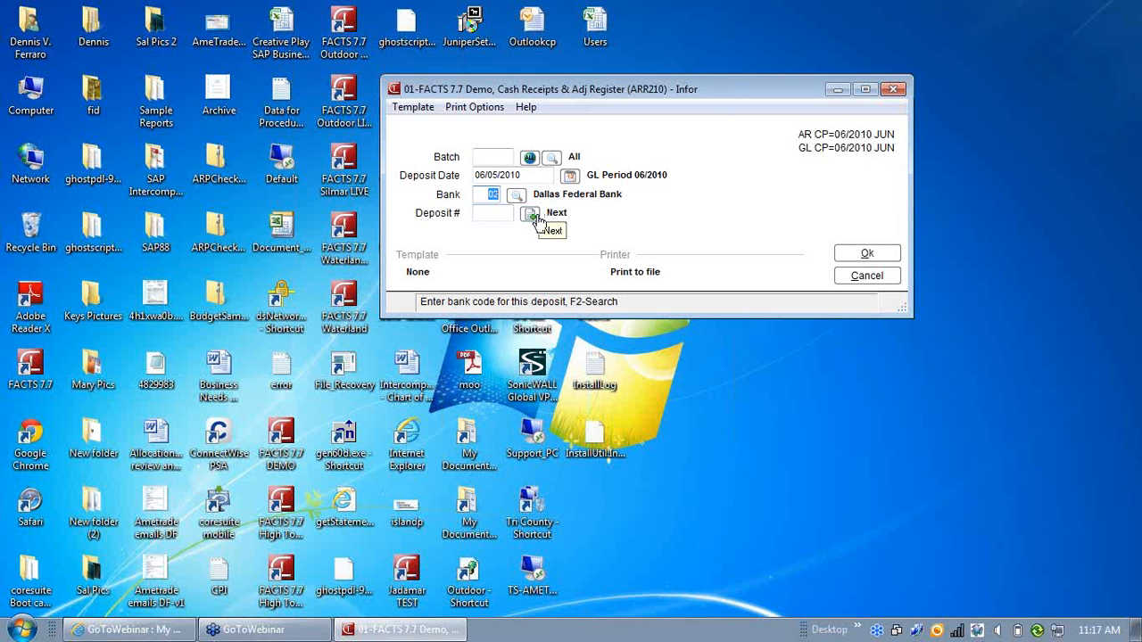
key("Return")
key("Return")
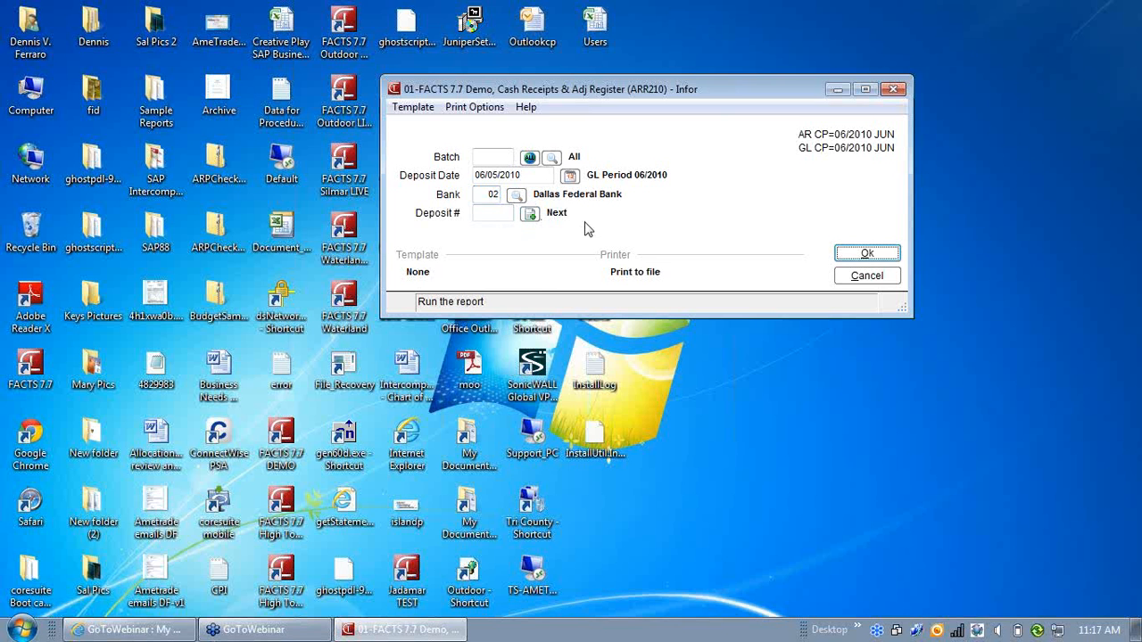
left_click(858, 254)
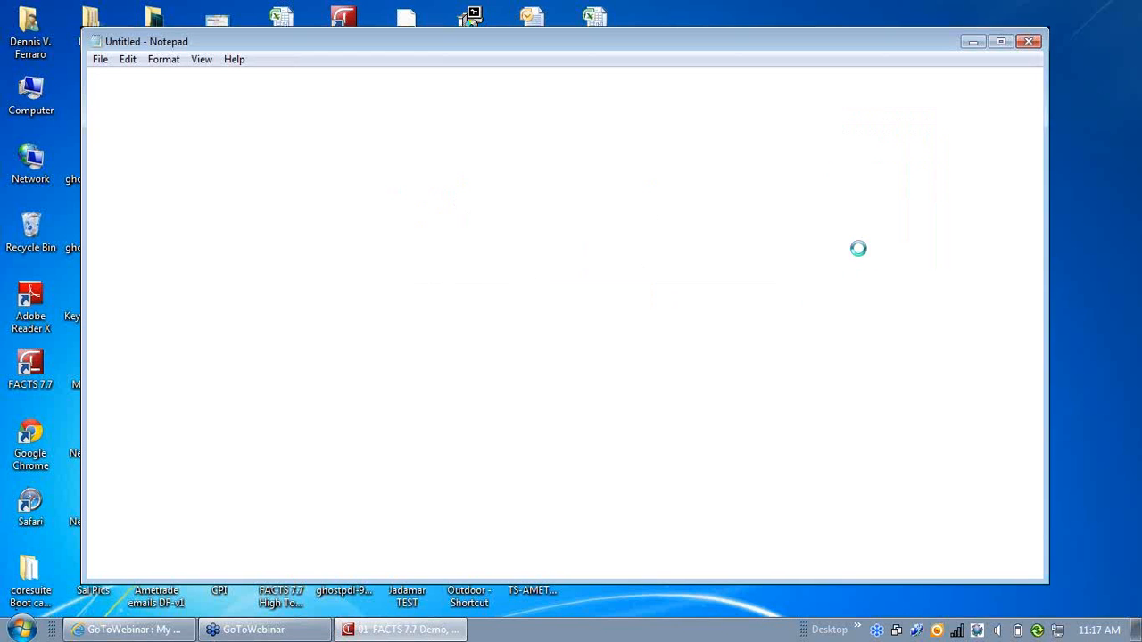
Step: Examine the register's check applications, batch totals and recap, and close the report
left_click_drag(714, 46, 737, 28)
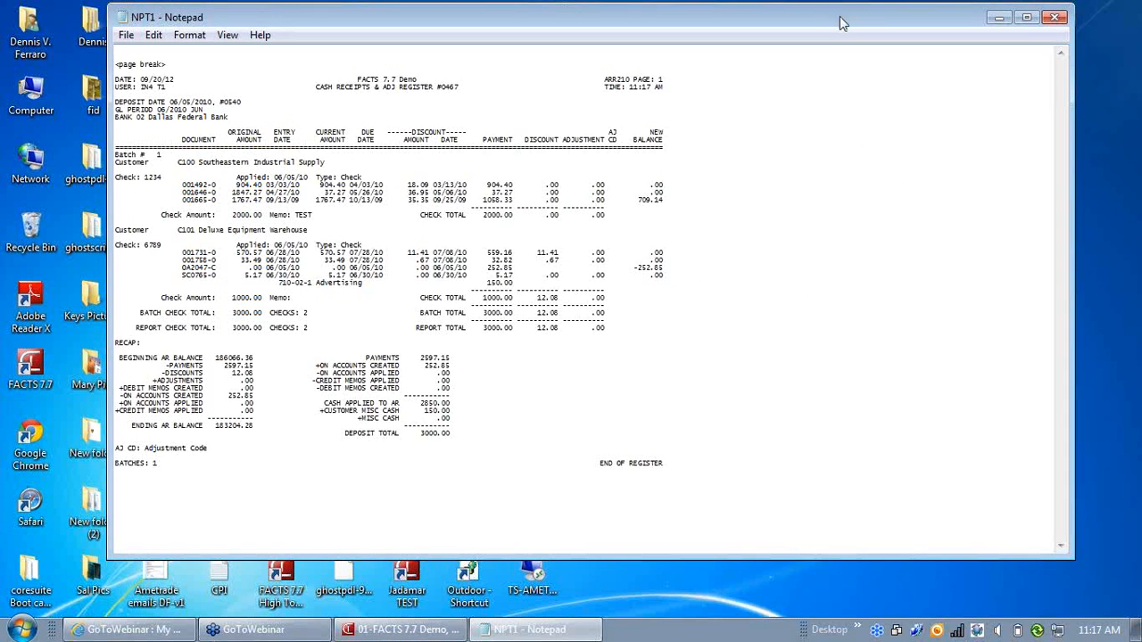
left_click_drag(843, 24, 995, 21)
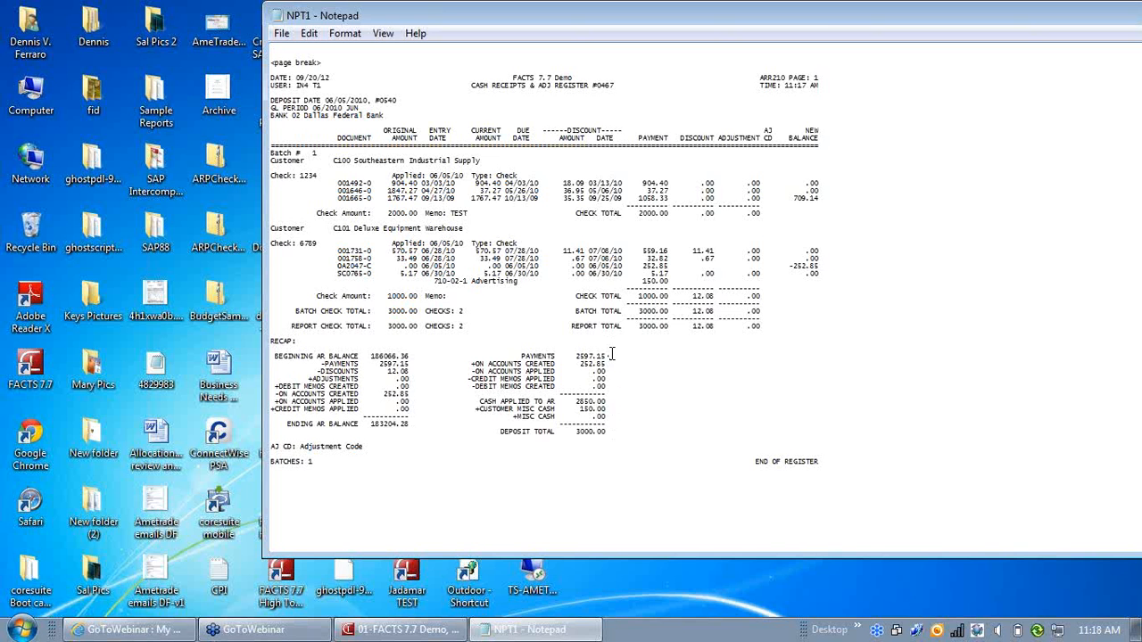
left_click_drag(822, 20, 704, 34)
left_click(1092, 29)
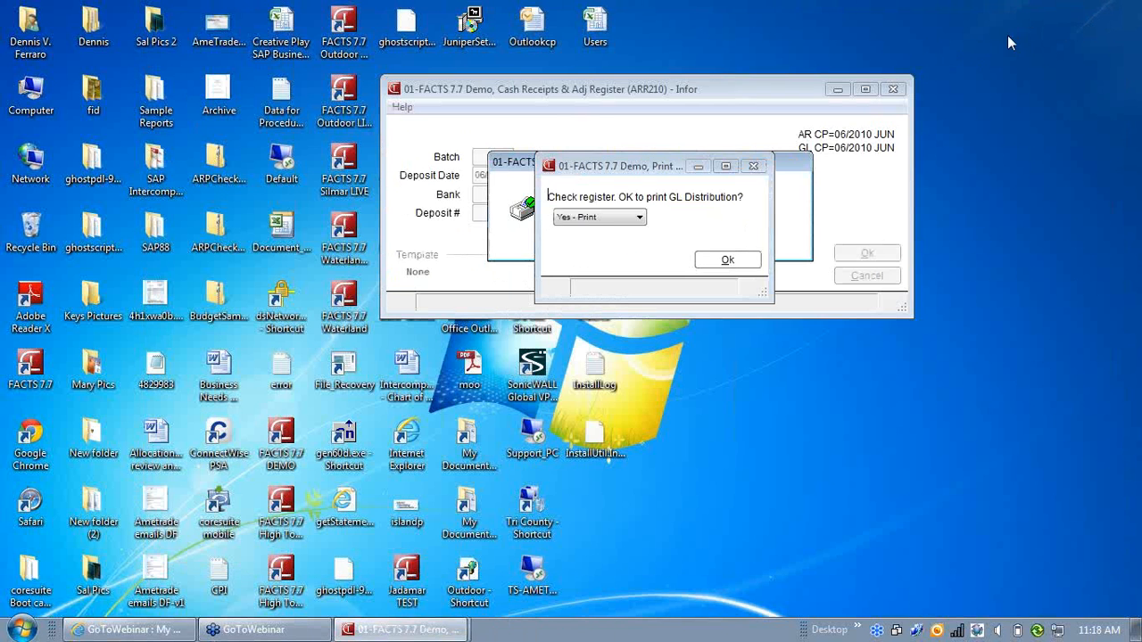
Step: Print the GL Distribution, review its debits and credits by account, and close the report
left_click(727, 260)
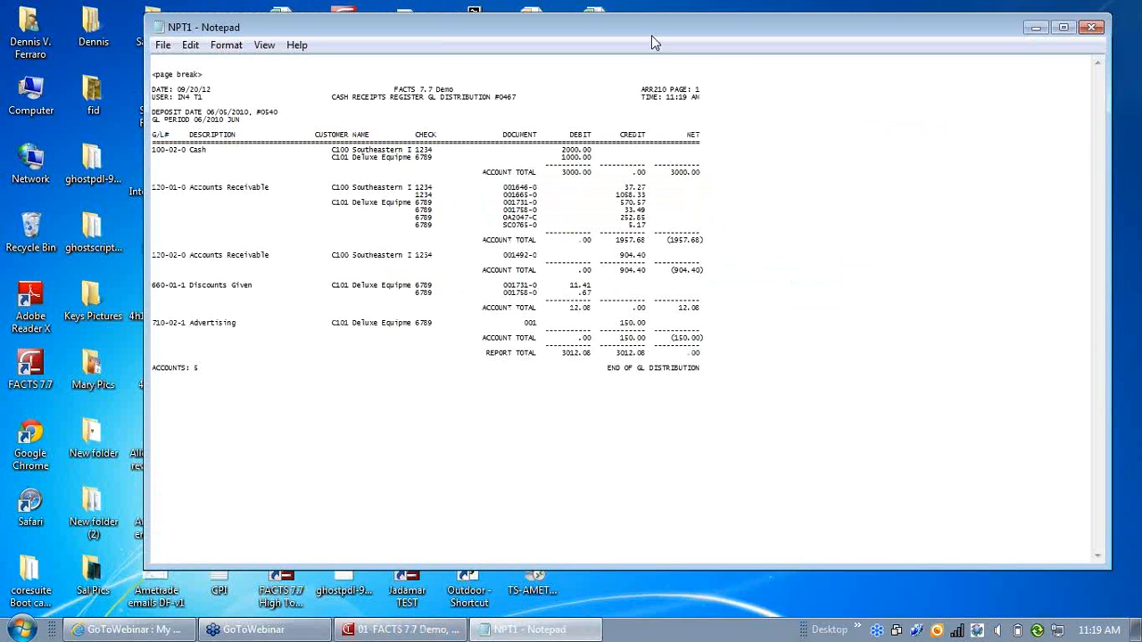
left_click_drag(655, 35, 769, 31)
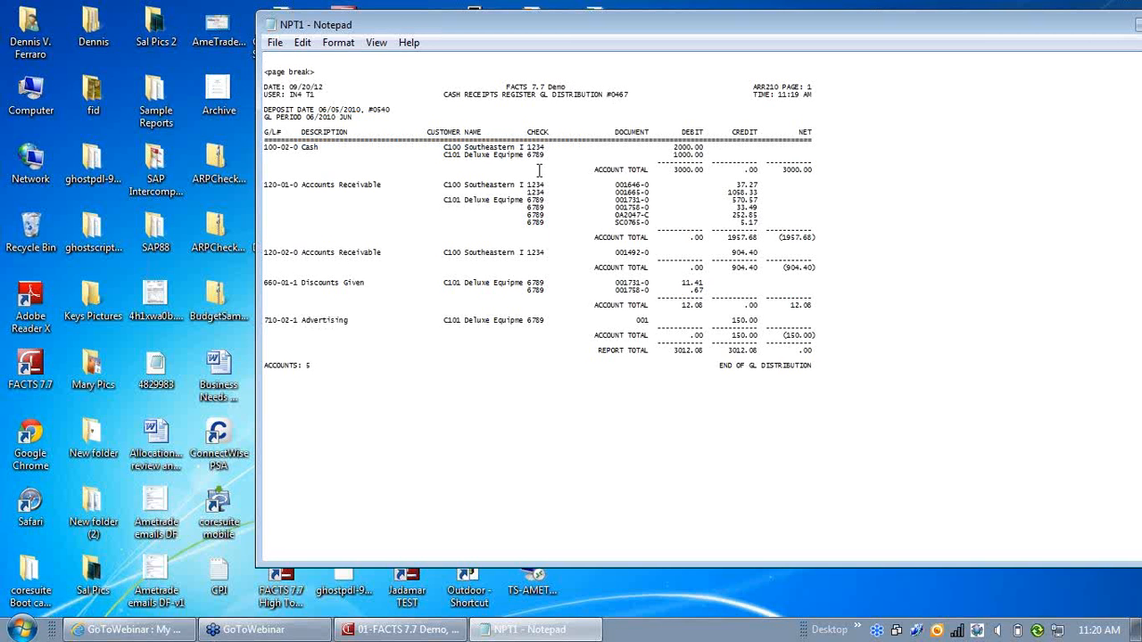
left_click_drag(1092, 27, 1004, 26)
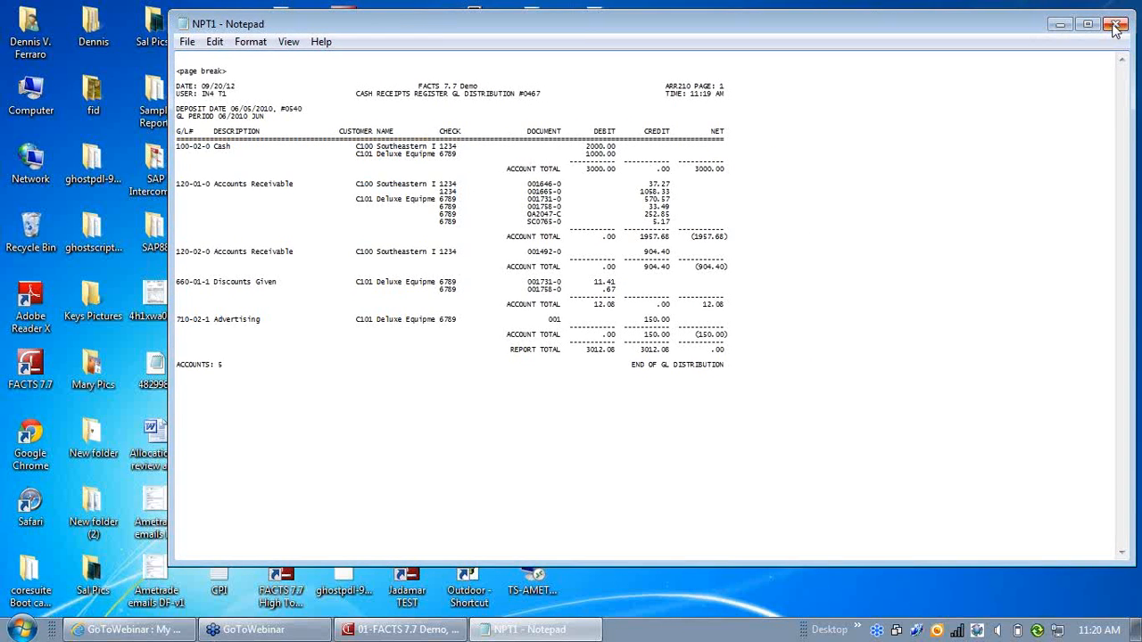
left_click(1115, 25)
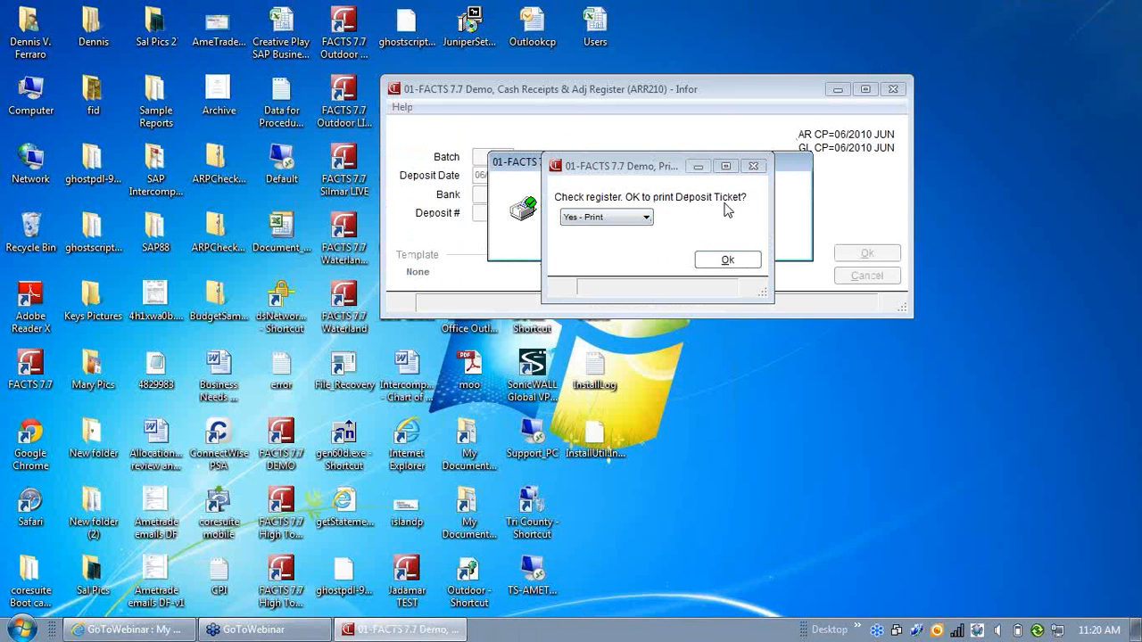
Step: Print the Deposit Ticket, review the listed checks and deposit total, and close the report
left_click(732, 260)
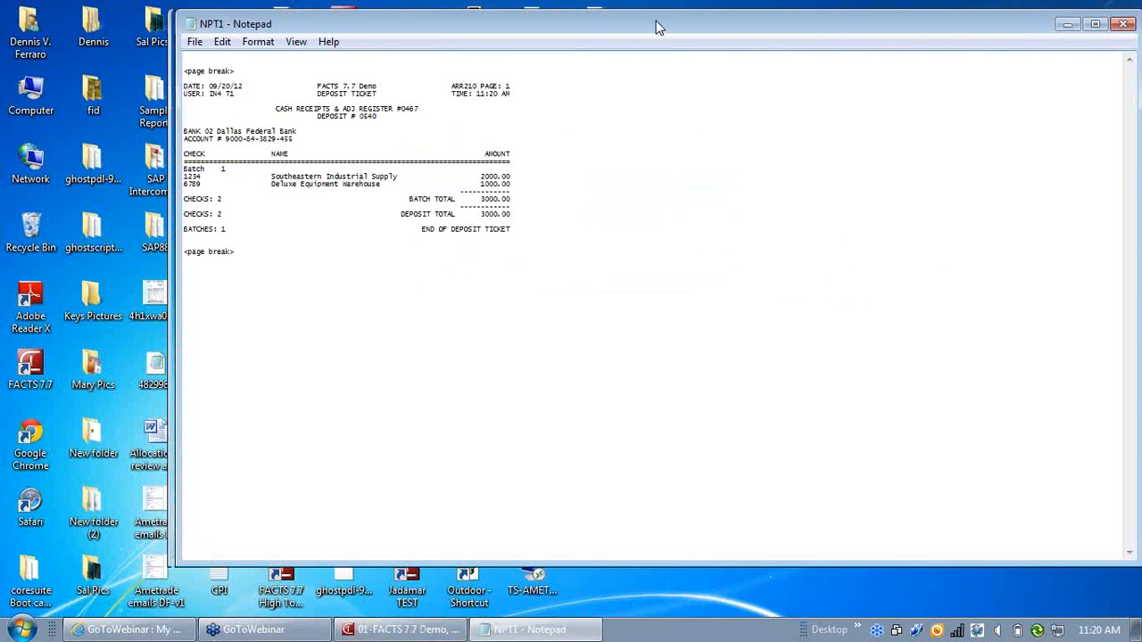
left_click_drag(658, 26, 786, 24)
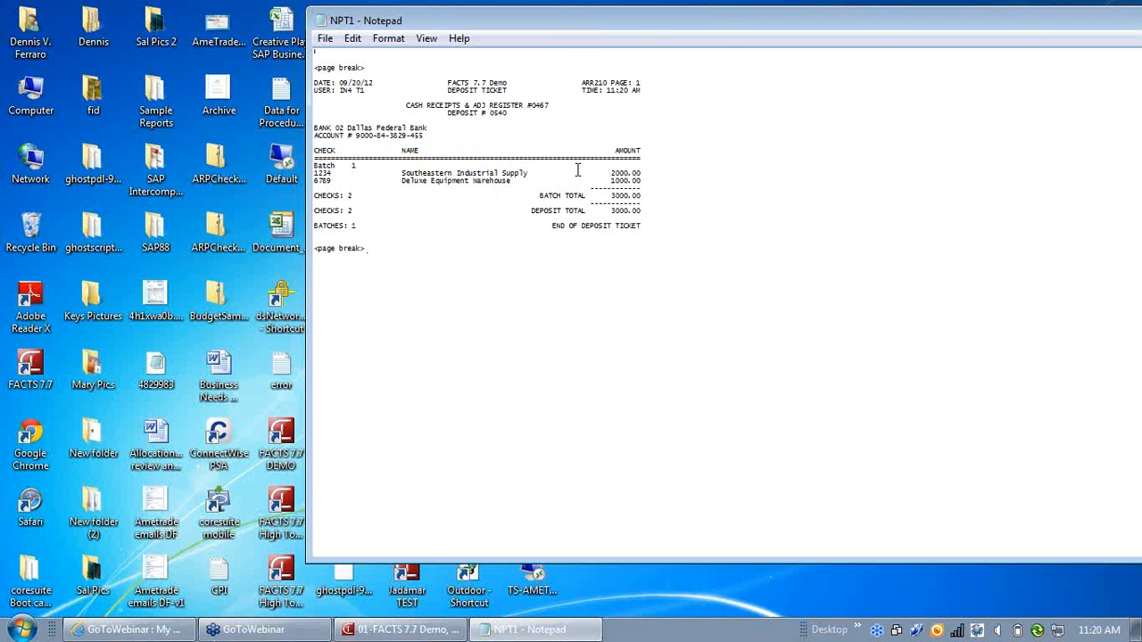
left_click_drag(642, 32, 495, 37)
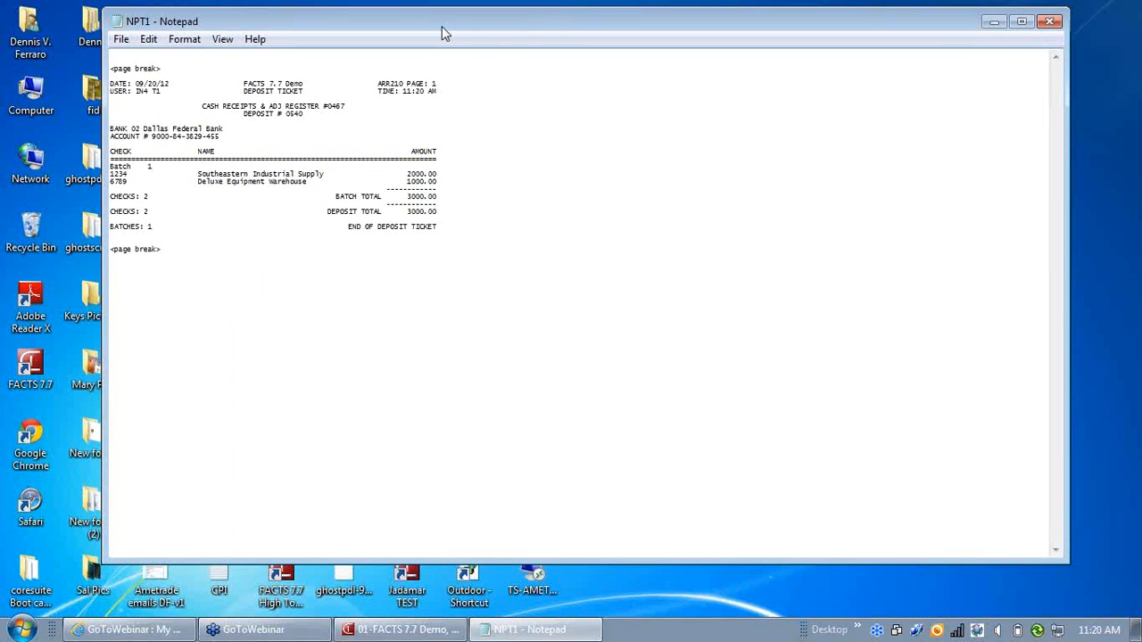
left_click(1047, 27)
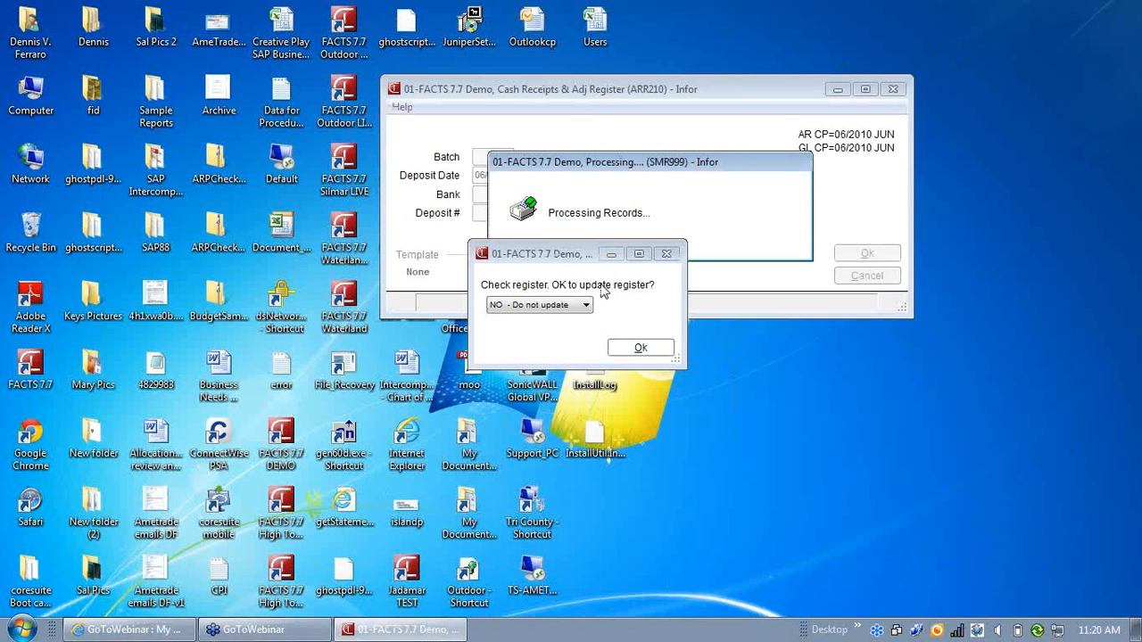
Step: Update the register by answering the update prompt with YES - Update, and acknowledge the end of the update
left_click(584, 305)
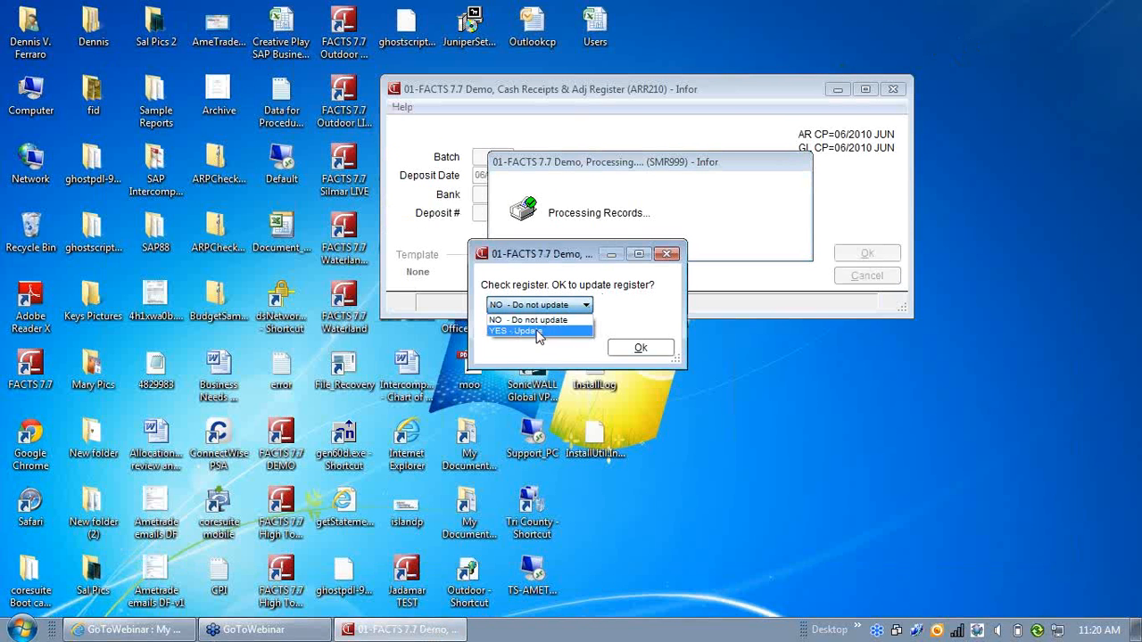
left_click(548, 331)
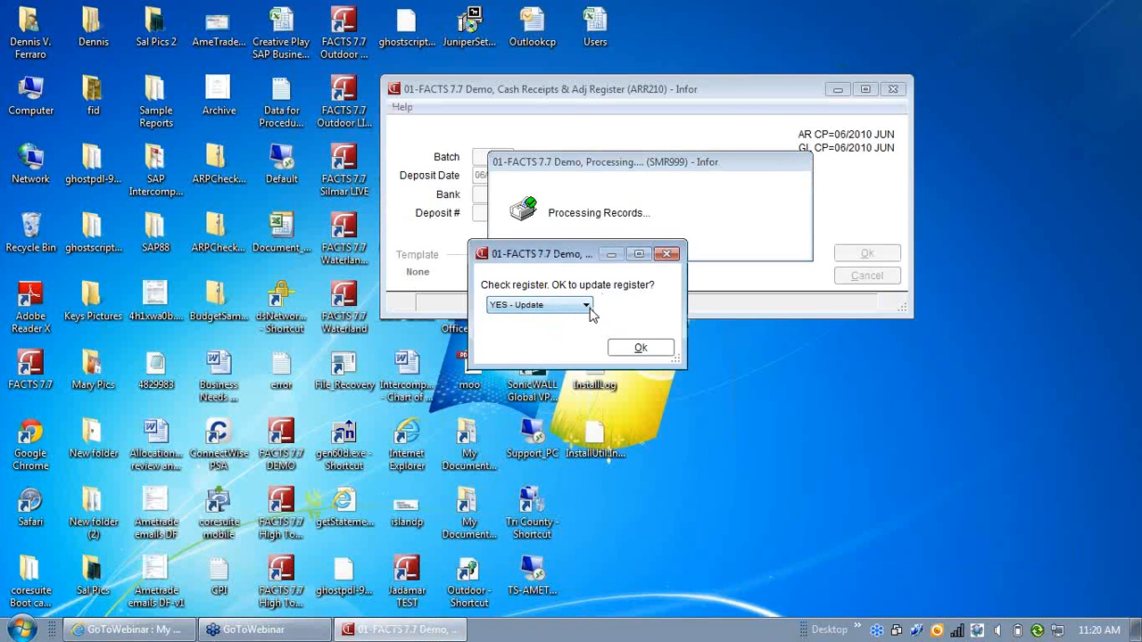
left_click(649, 353)
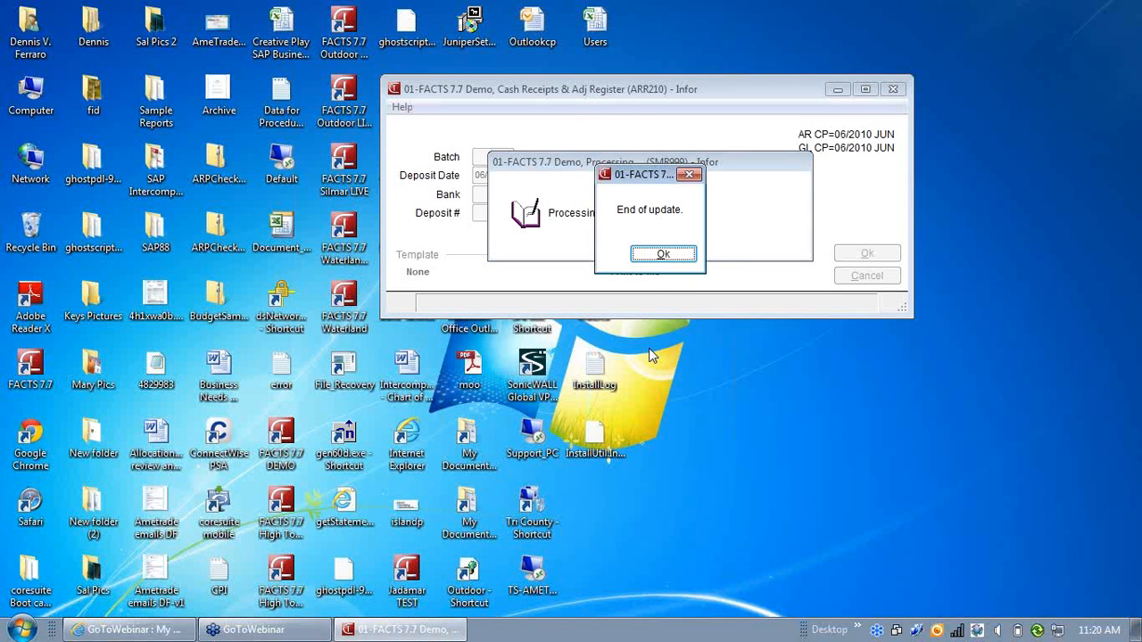
left_click(662, 256)
left_click(662, 256)
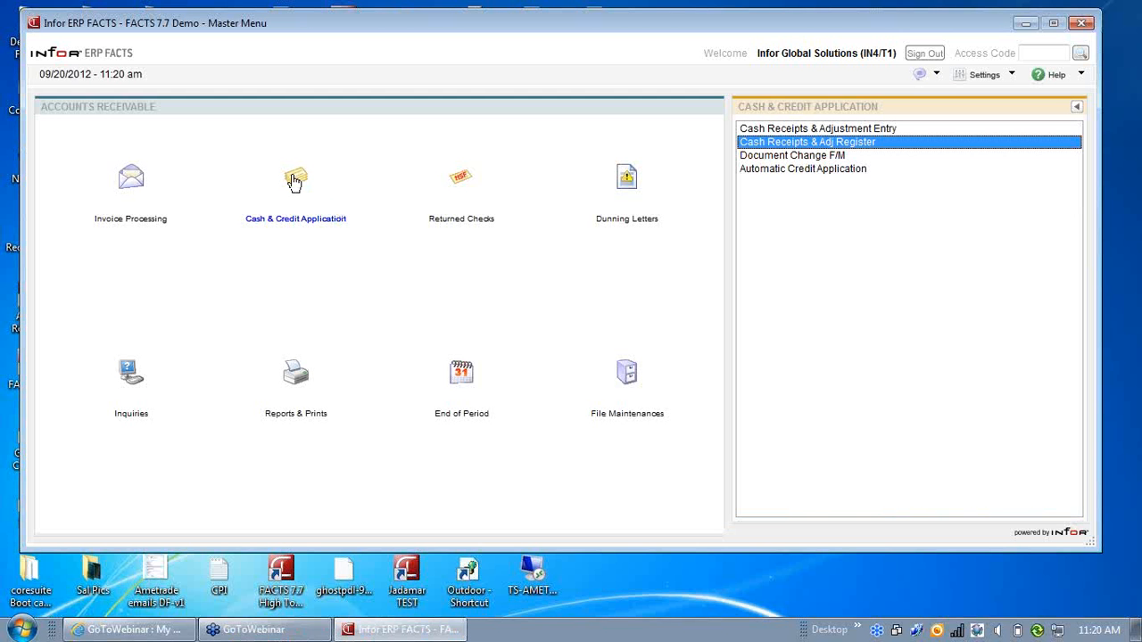
Step: Reopen Cash Receipts & Adjustment Entry and check the batch search for any remaining batches
left_click(781, 130)
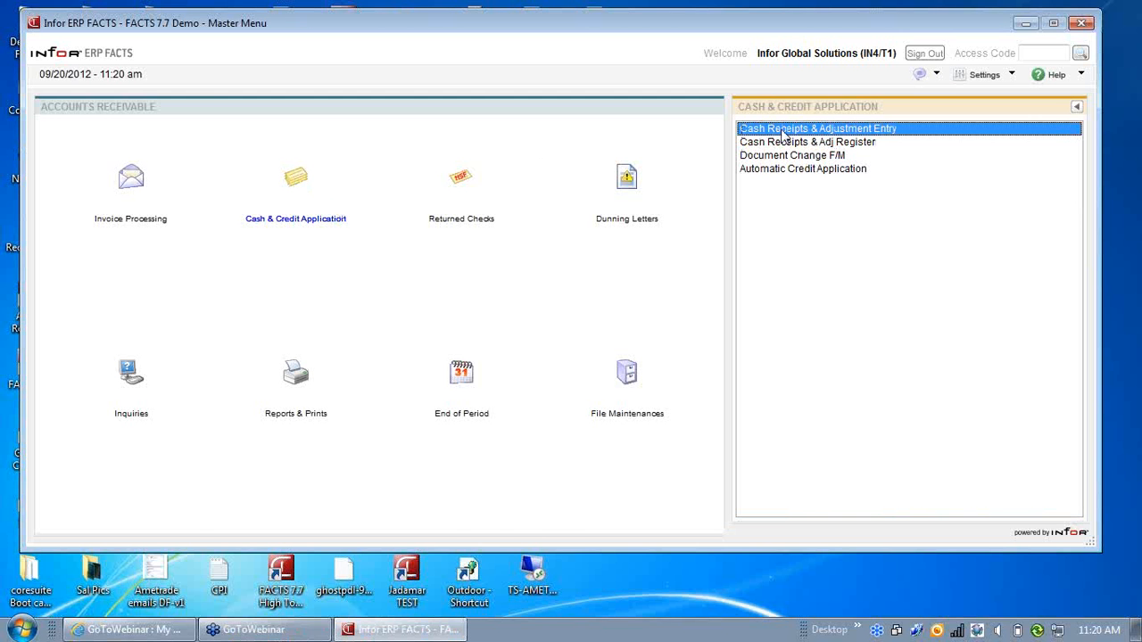
double_click(782, 130)
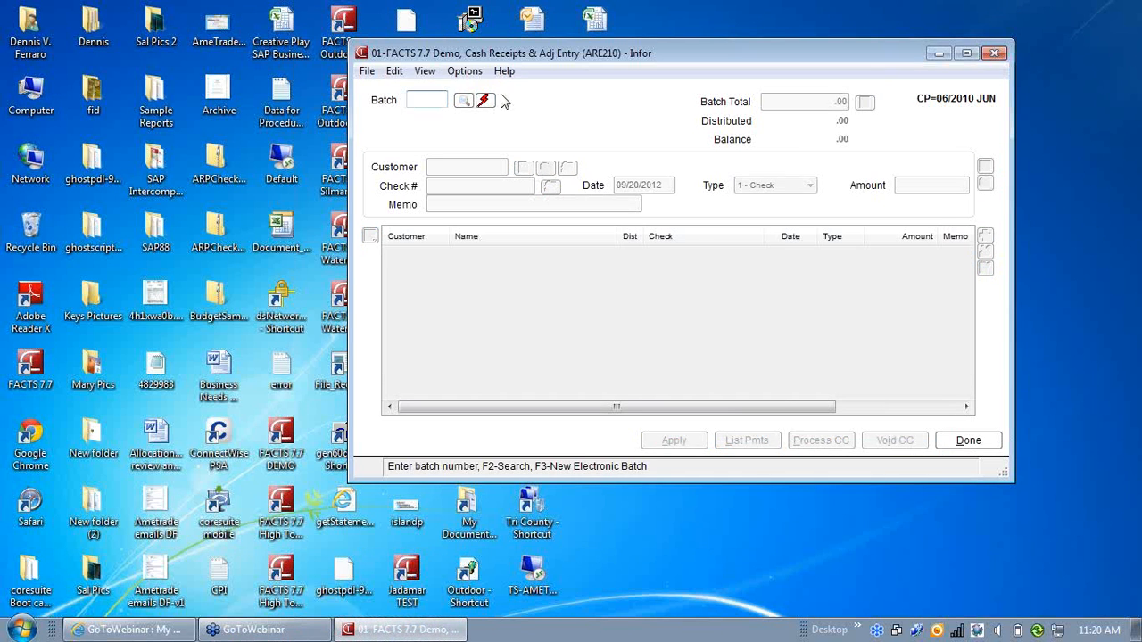
left_click(463, 100)
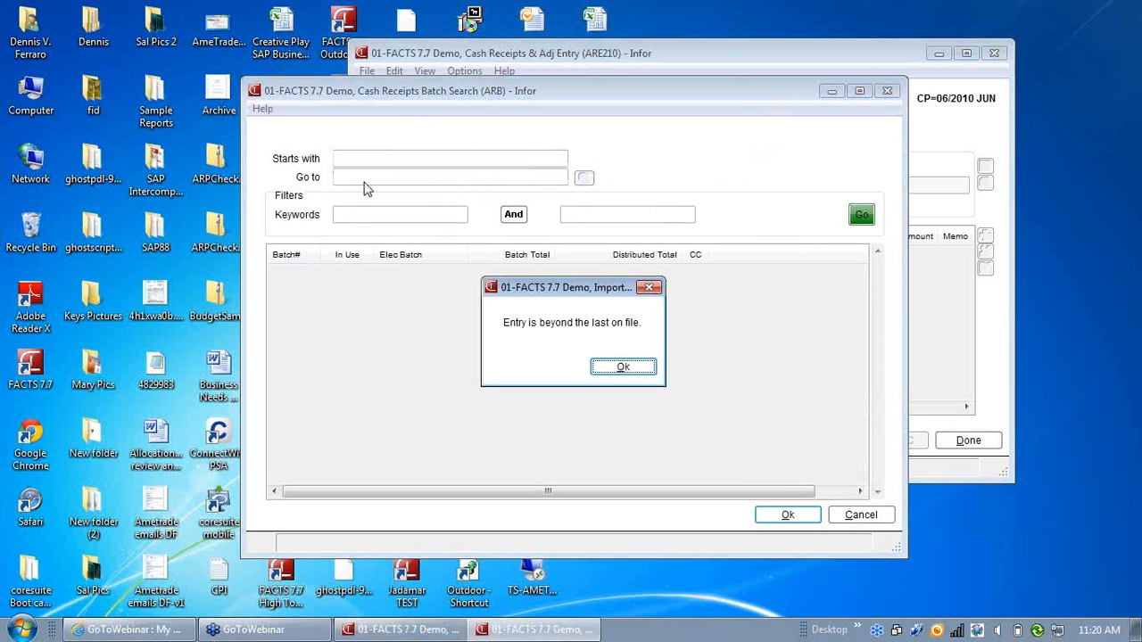
left_click(646, 373)
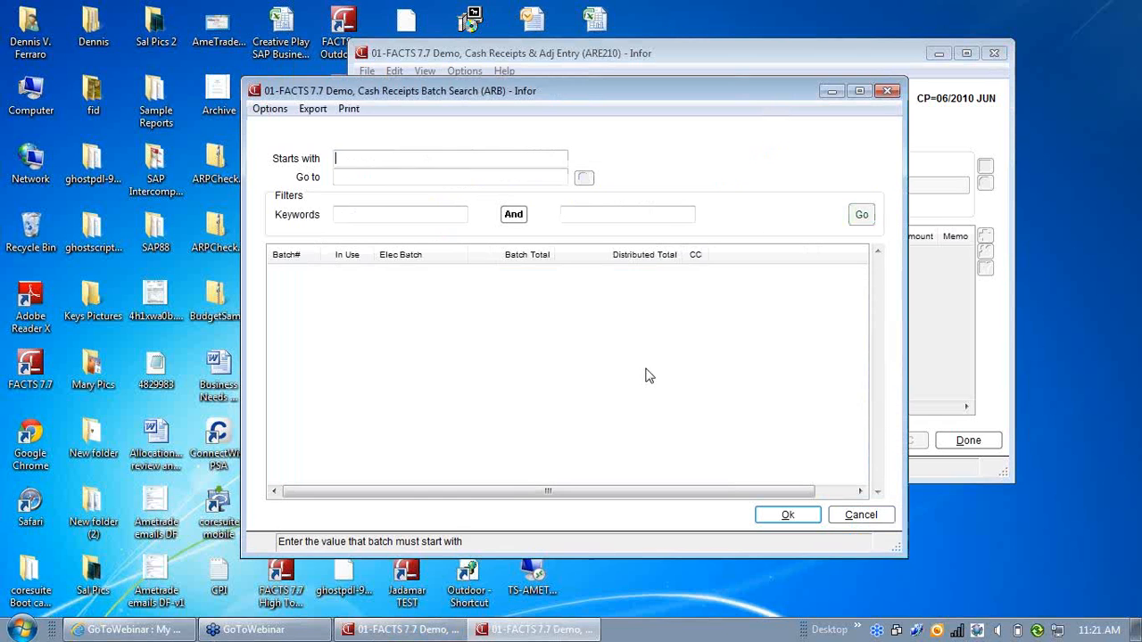
left_click(870, 519)
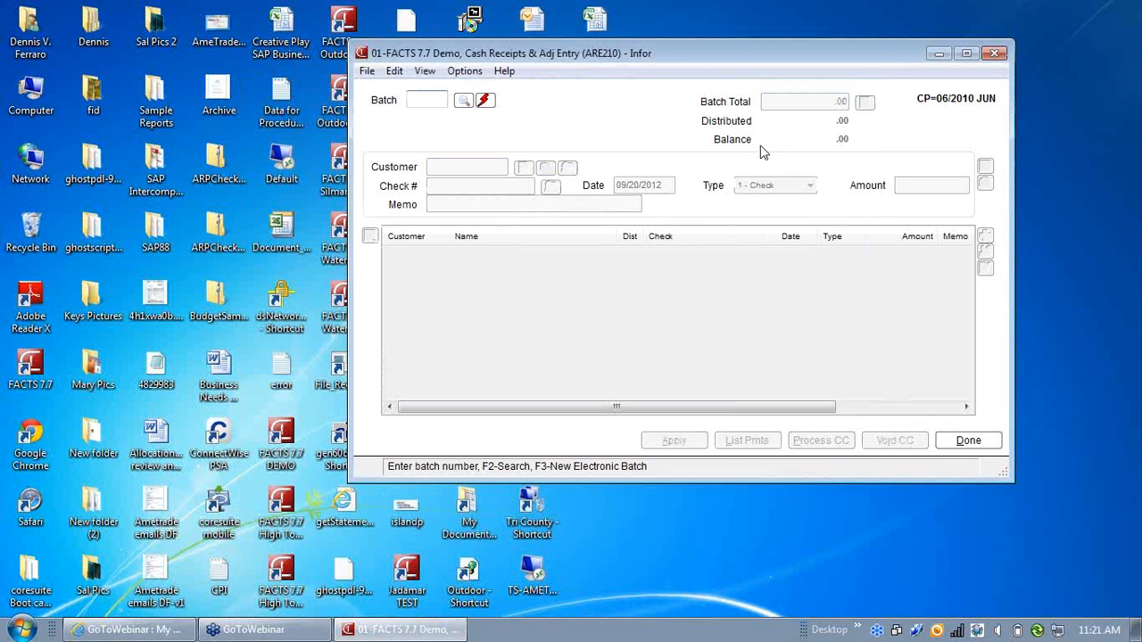
left_click_drag(709, 61, 730, 49)
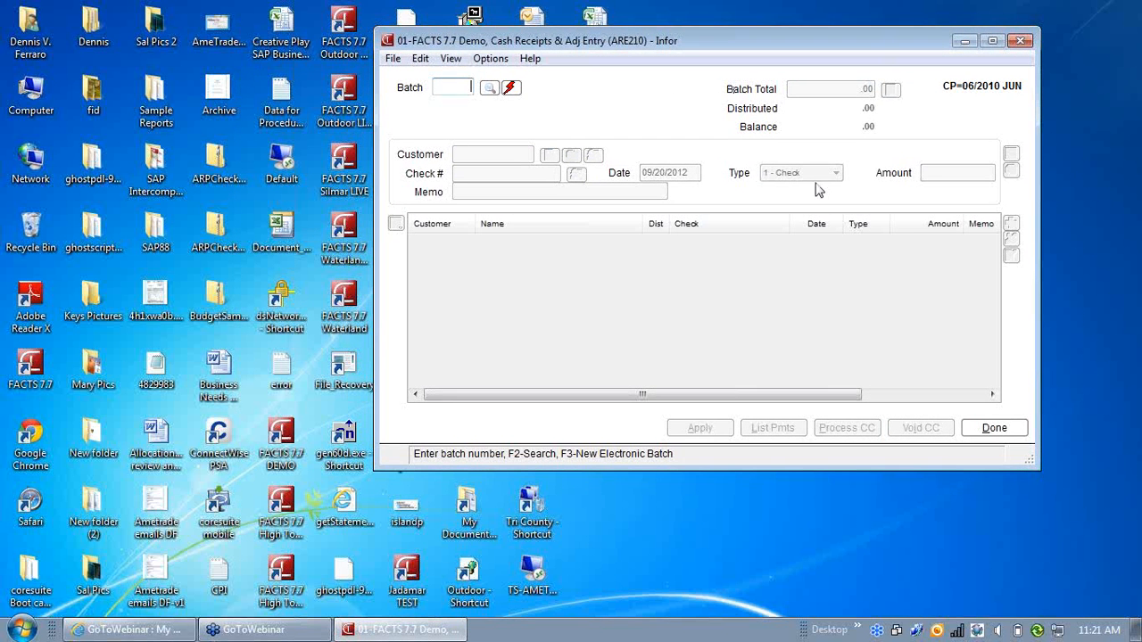
Step: Leave cash receipts entry and set up Automatic Credit Application in customer order, with Southeastern Industrial Supply as both beginning and ending customer
left_click(994, 429)
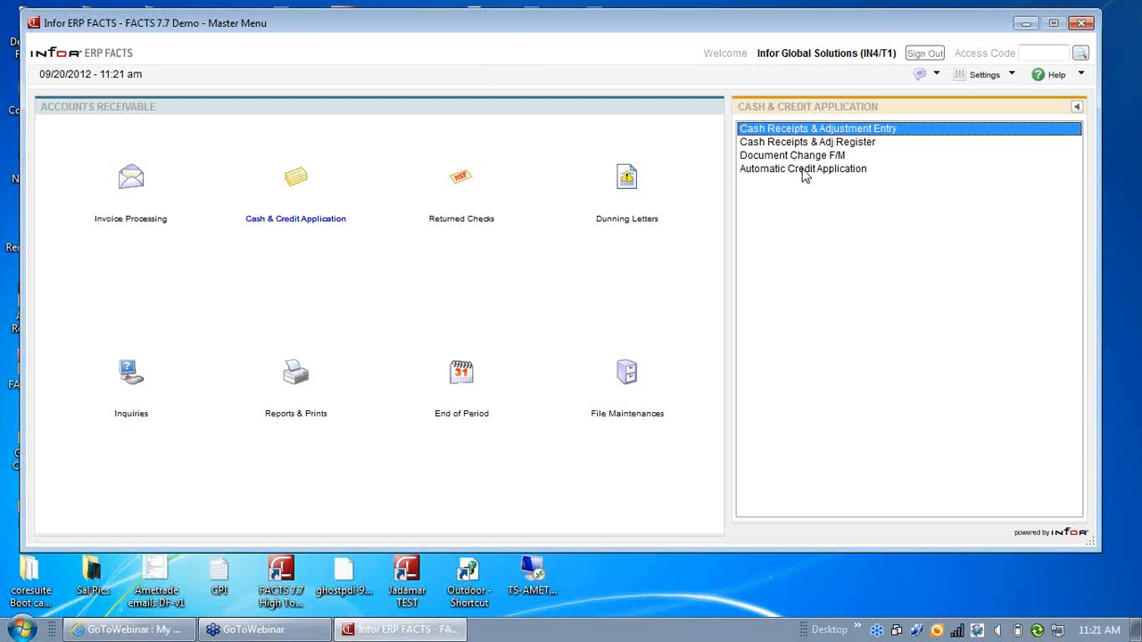
left_click(803, 170)
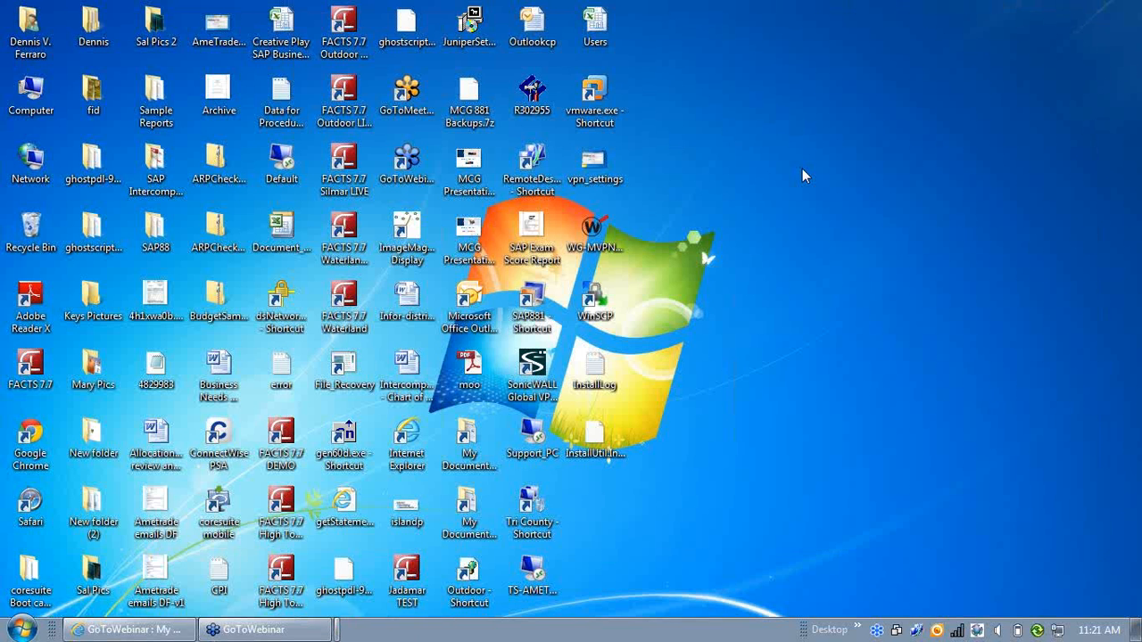
left_click_drag(601, 163, 783, 106)
left_click(595, 161)
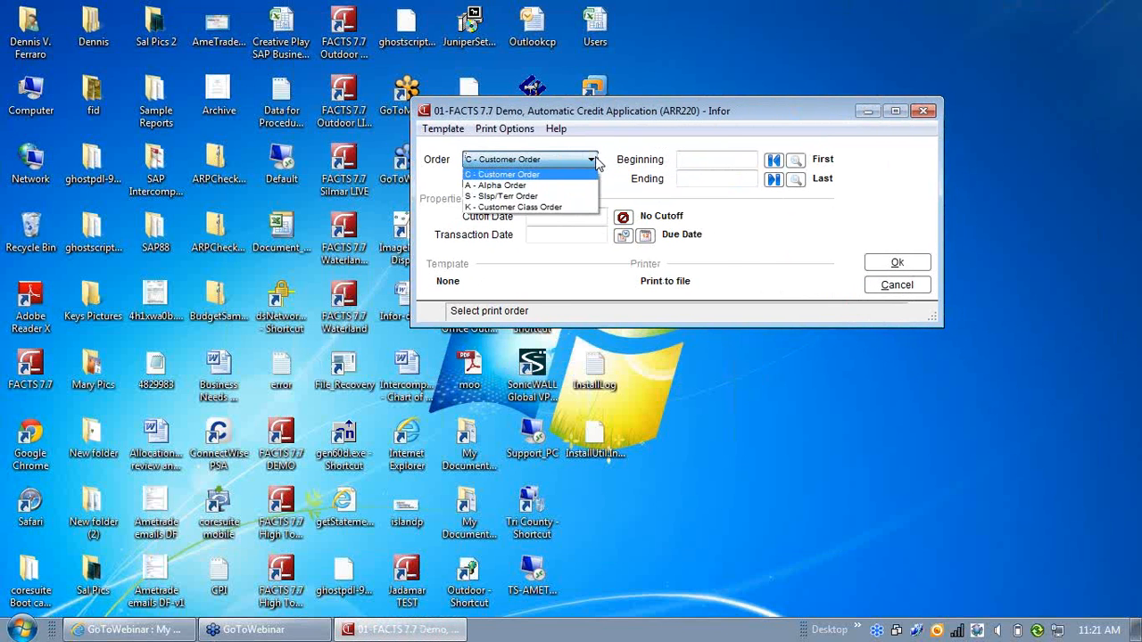
left_click(511, 181)
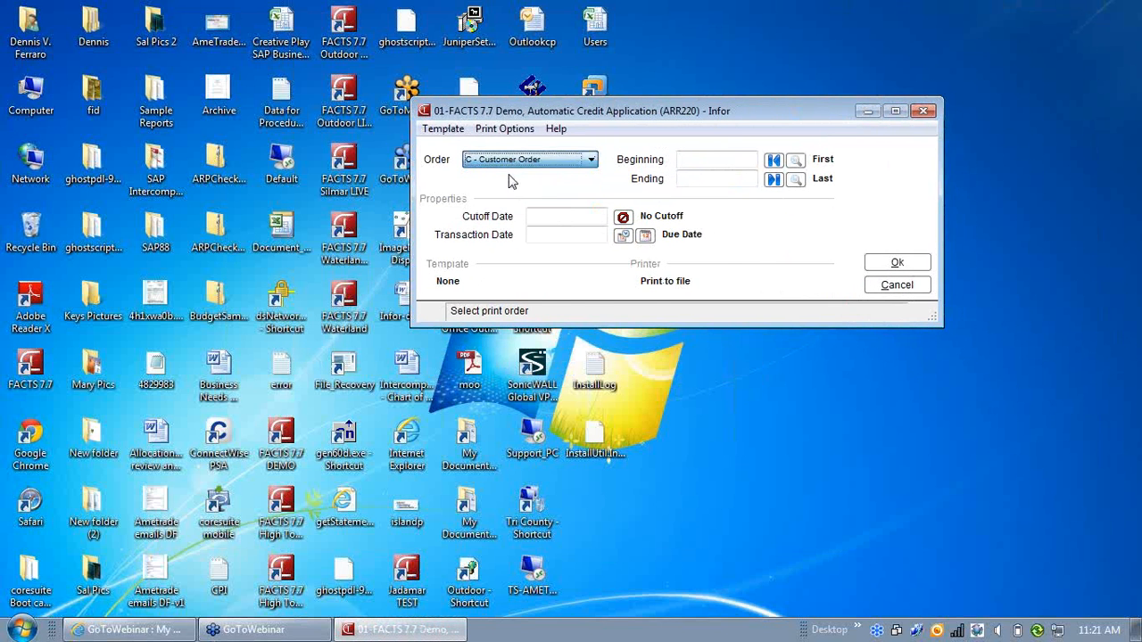
left_click(702, 160)
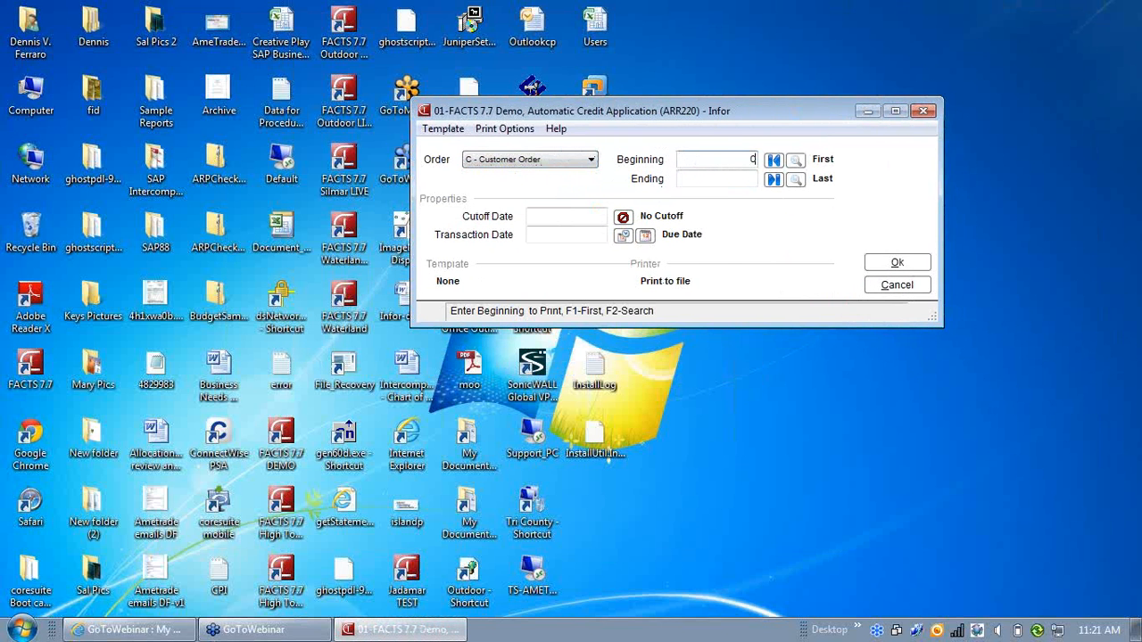
type("C100")
key("Tab")
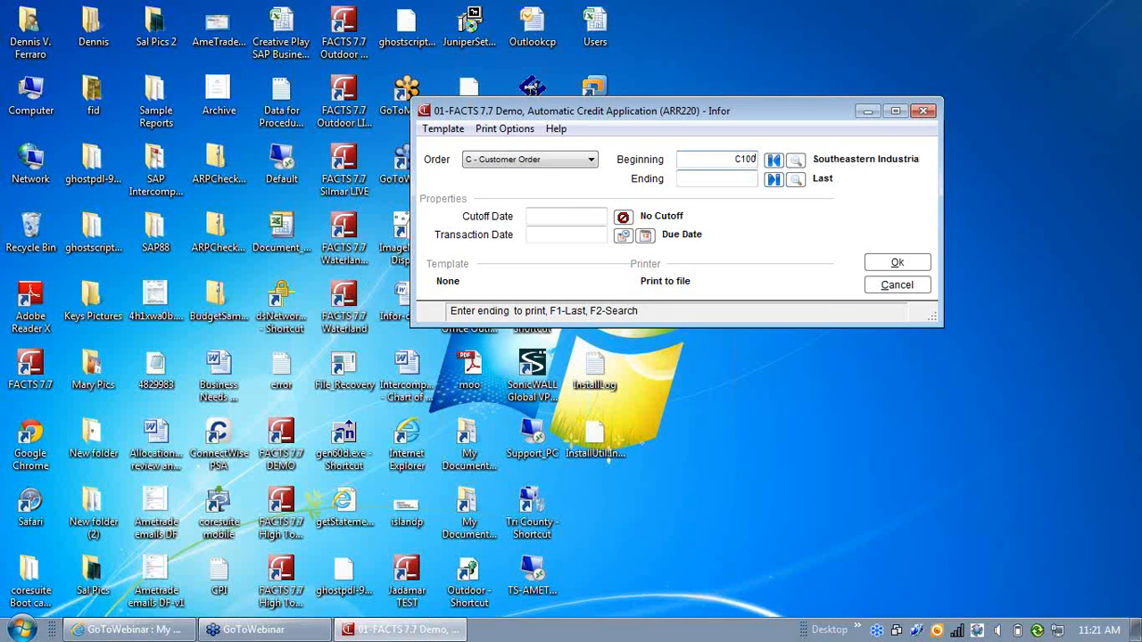
type("C100")
key("Tab")
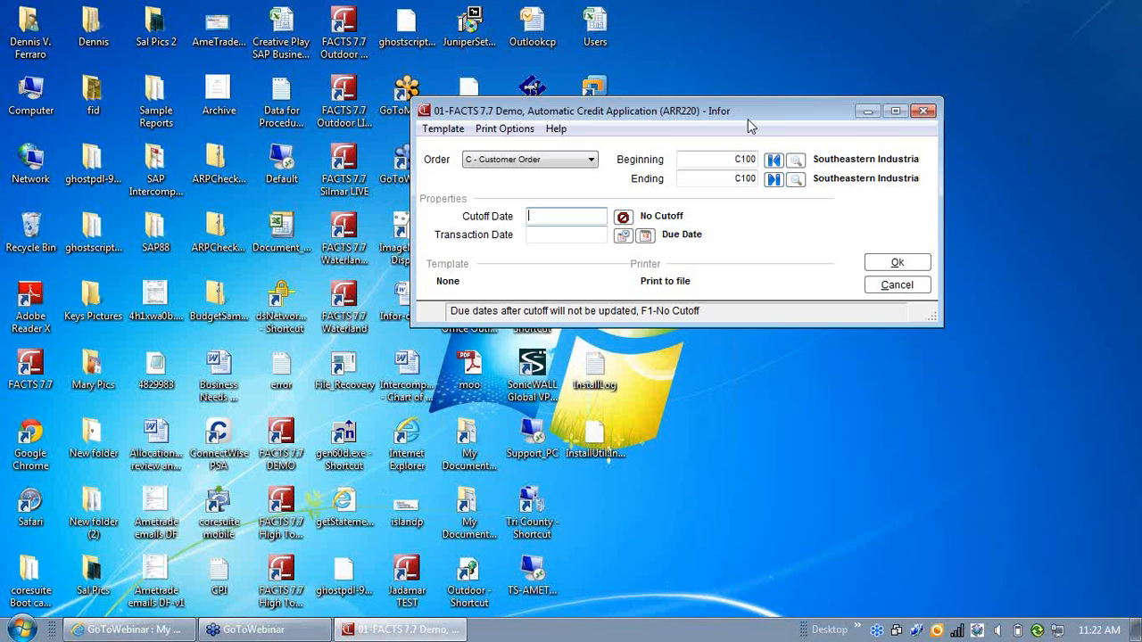
Step: Print the Automatic Credit Application Register with no cutoff date, review the applied credits per document, and close the report
left_click(880, 263)
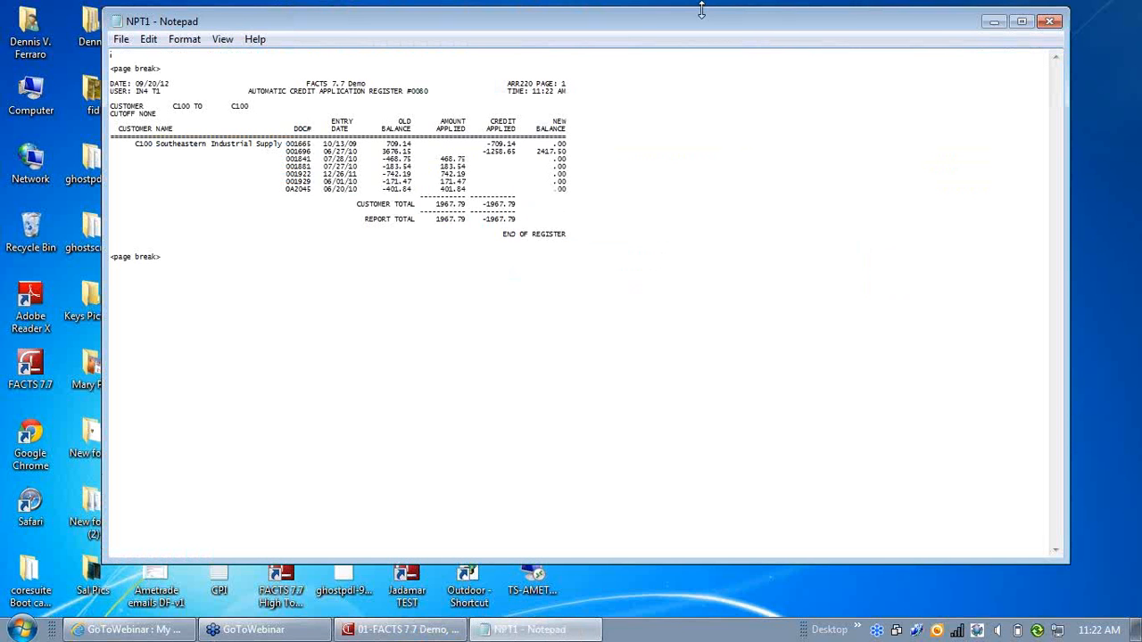
left_click_drag(698, 28, 865, 39)
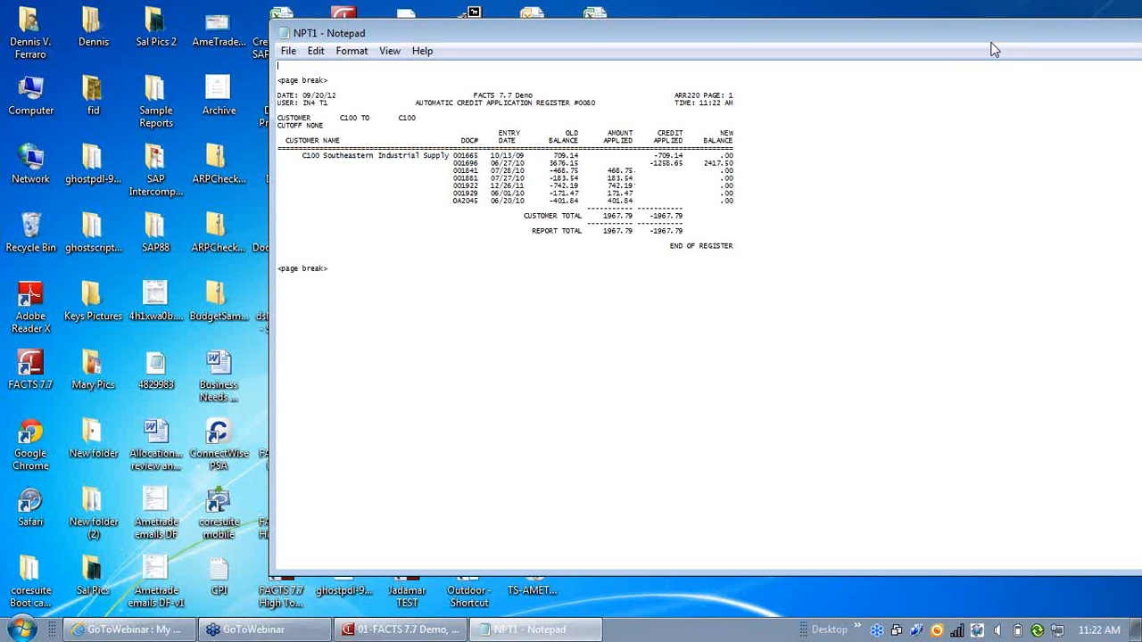
left_click_drag(989, 41, 864, 42)
left_click(1092, 34)
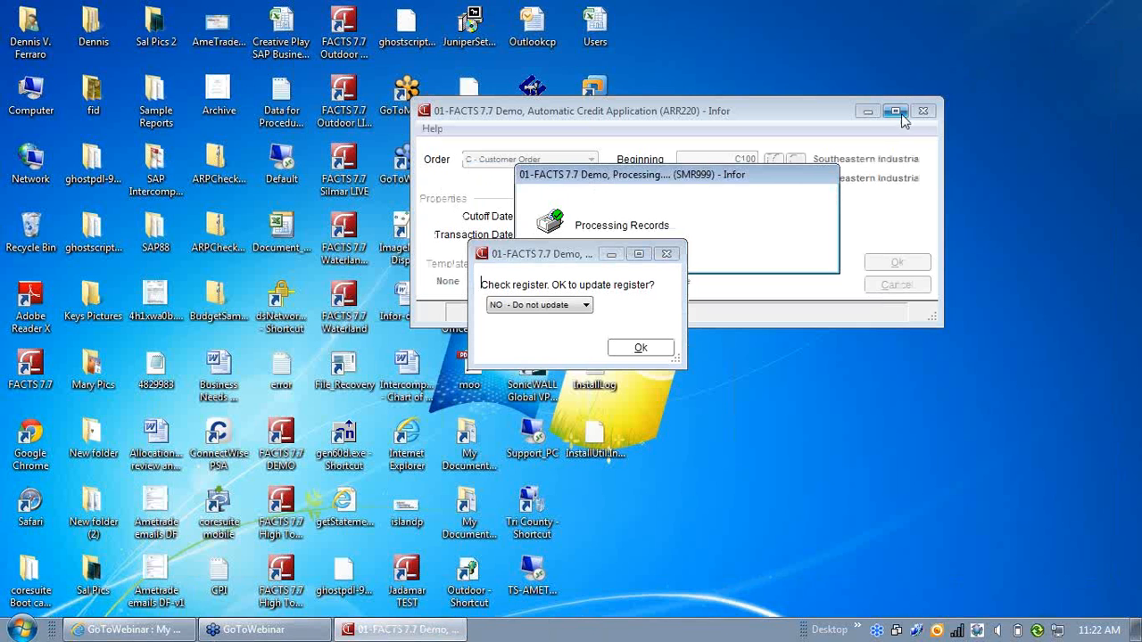
Step: Answer the credit application register's update prompt with YES - Update and acknowledge the end of the update
left_click(586, 306)
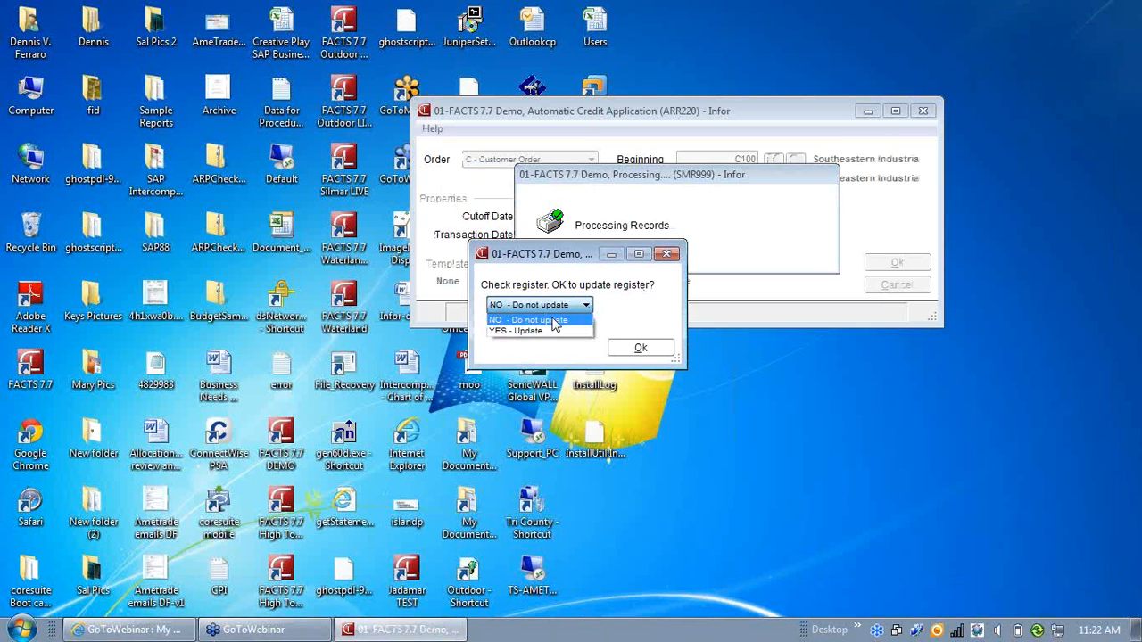
left_click(532, 332)
left_click(642, 349)
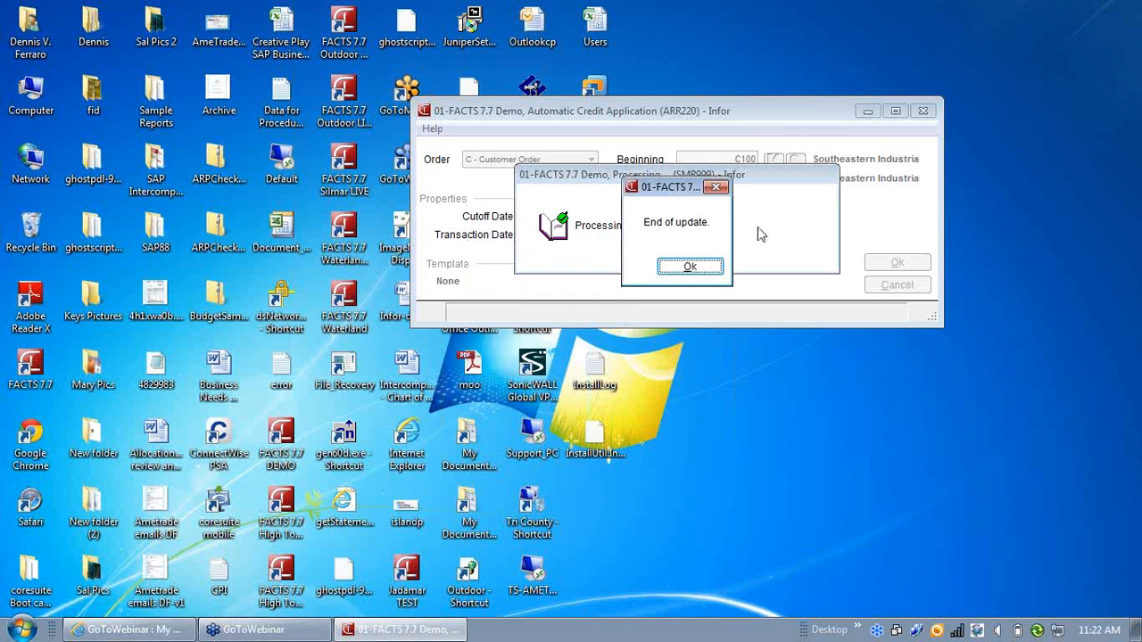
left_click(695, 270)
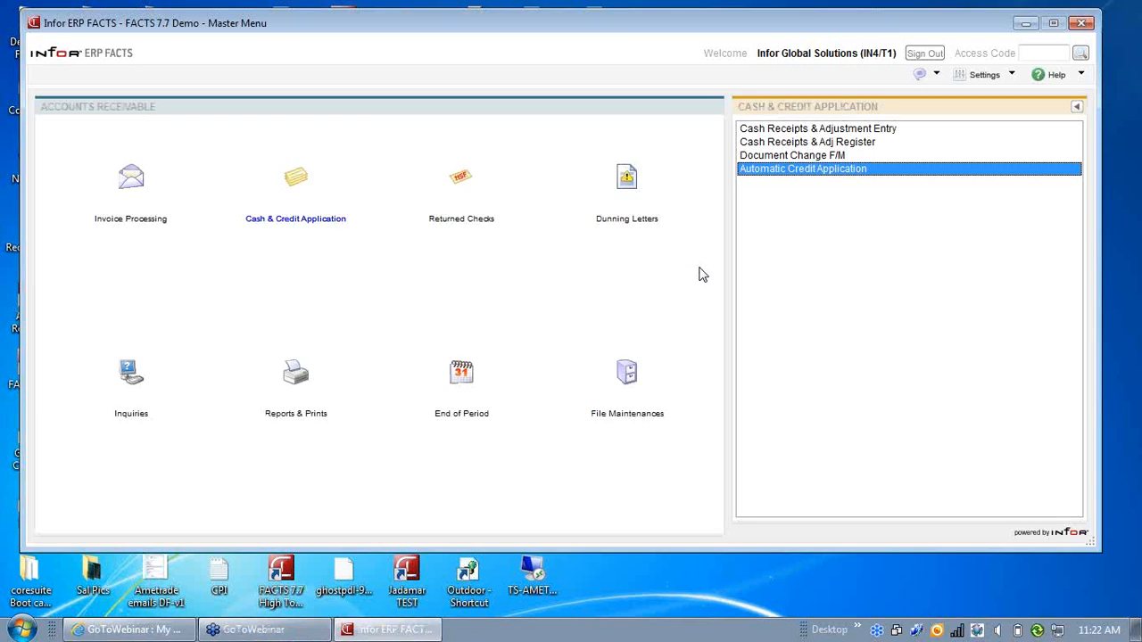
Step: Rerun Automatic Credit Application for Southeastern Industrial Supply to check for remaining credits, and close the resulting message and report
double_click(807, 173)
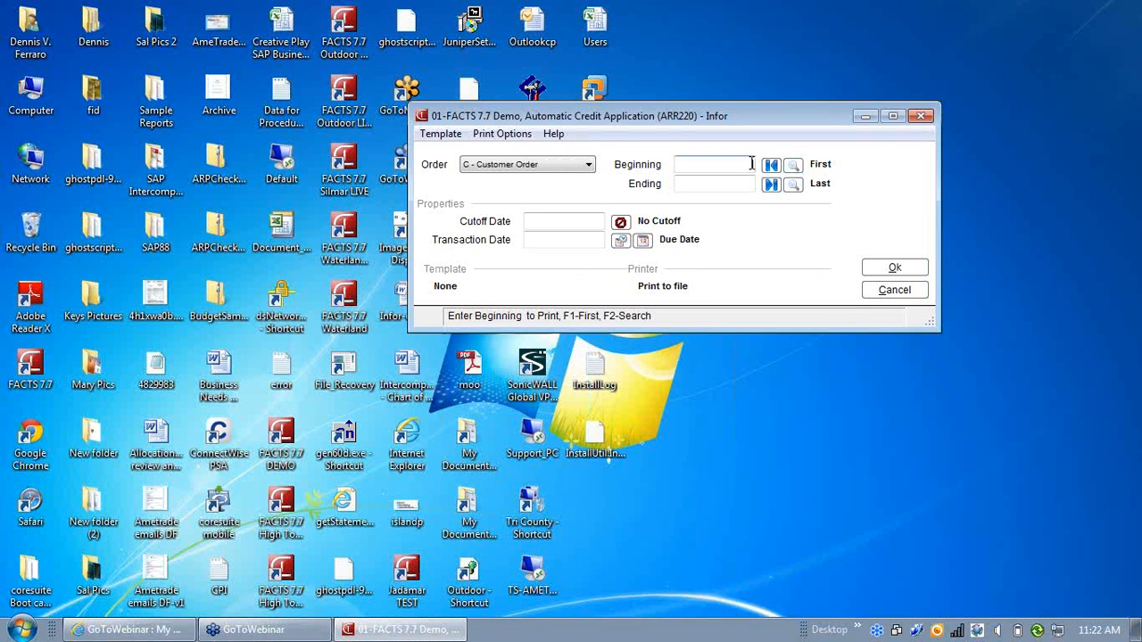
type("C100")
key("Return")
type("C100")
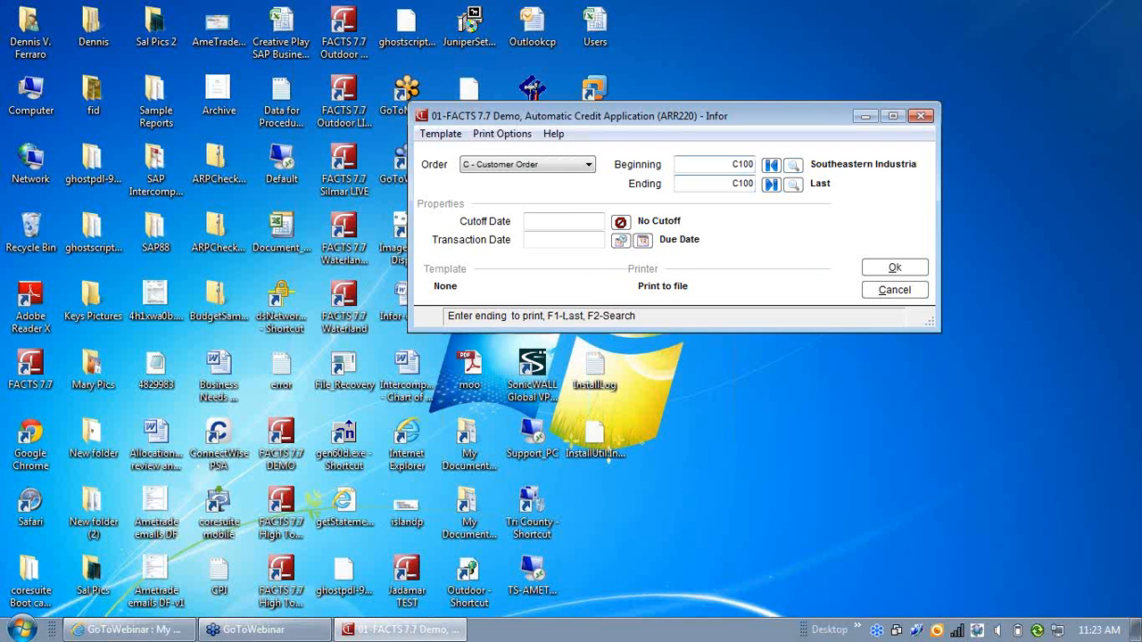
left_click(893, 267)
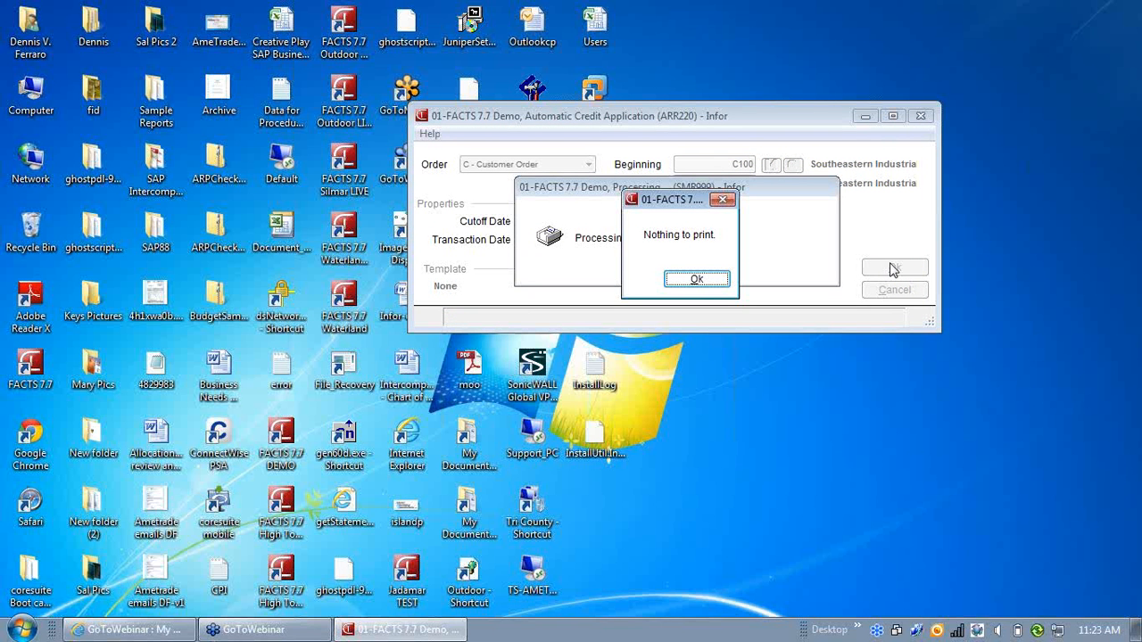
key("Return")
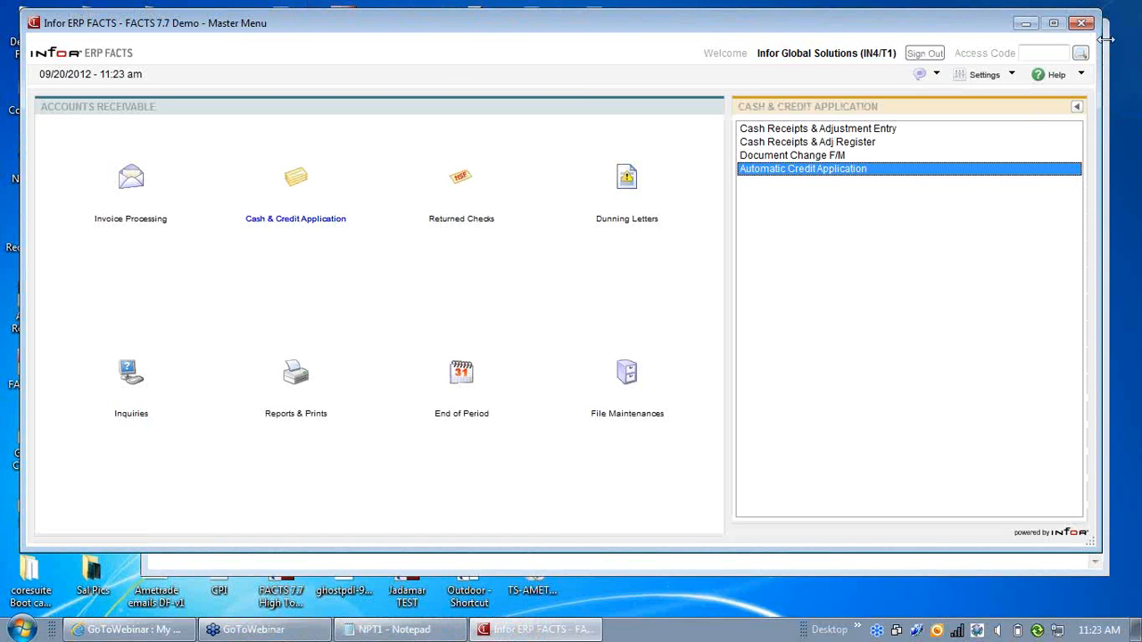
left_click(986, 567)
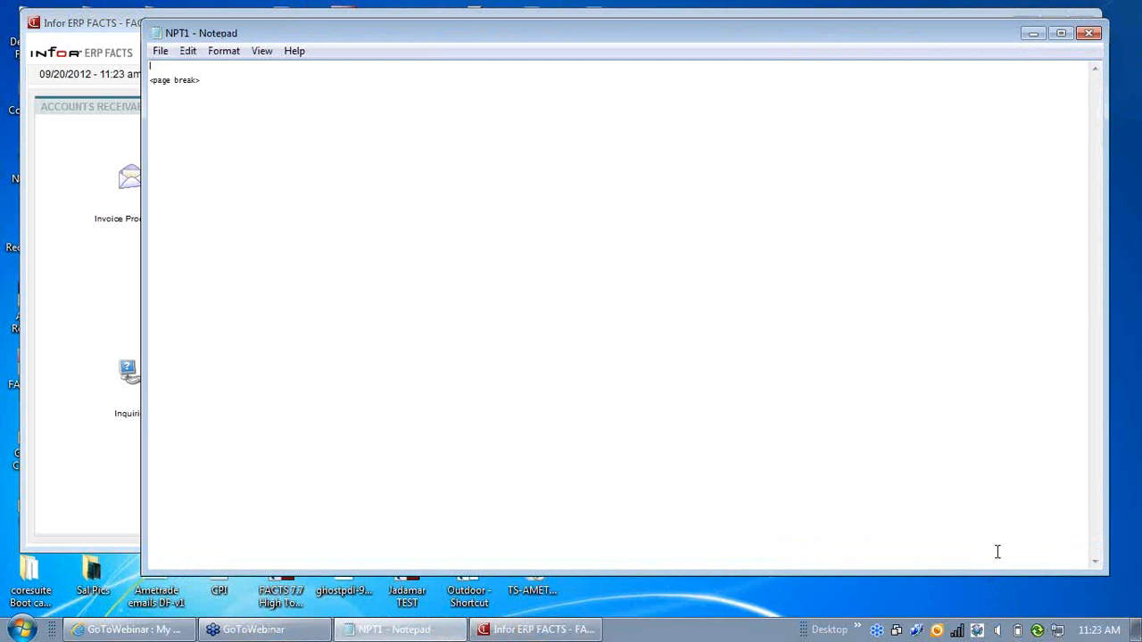
left_click(1089, 33)
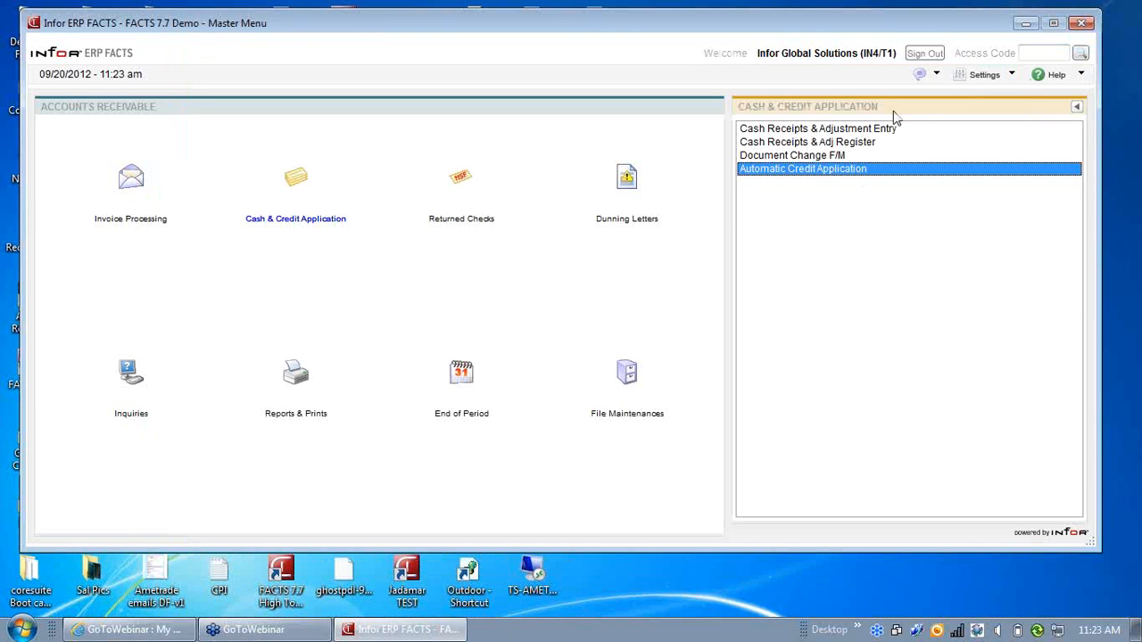
Step: Reopen Cash Receipts & Adjustment Entry under Accounts Receivable's Cash & Credit Application and start batch 1
left_click(1075, 109)
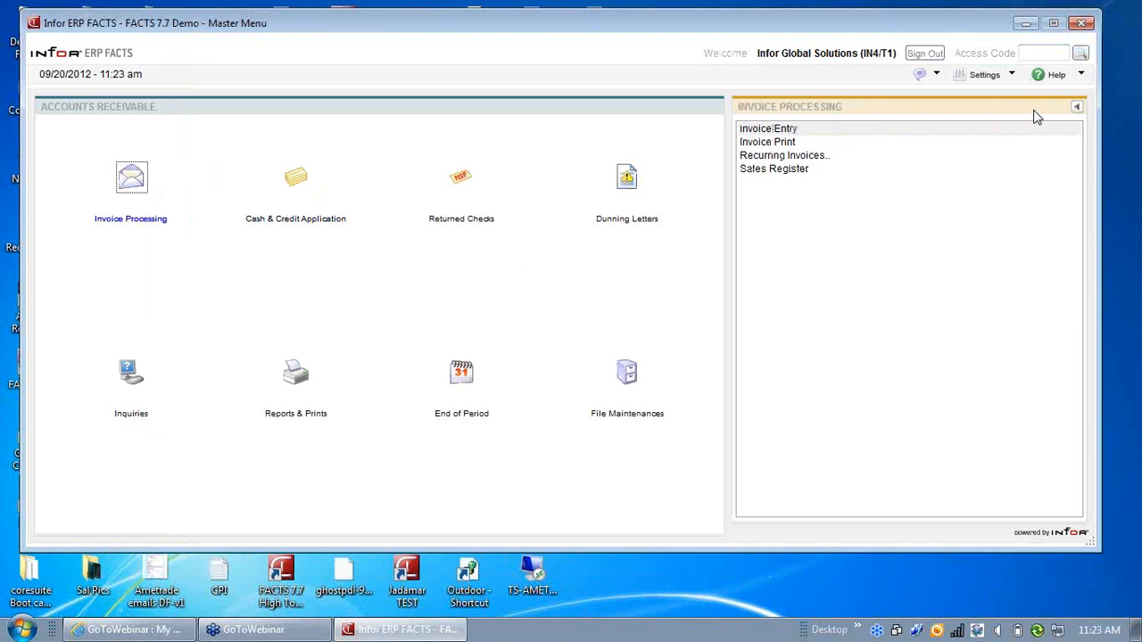
left_click(1076, 107)
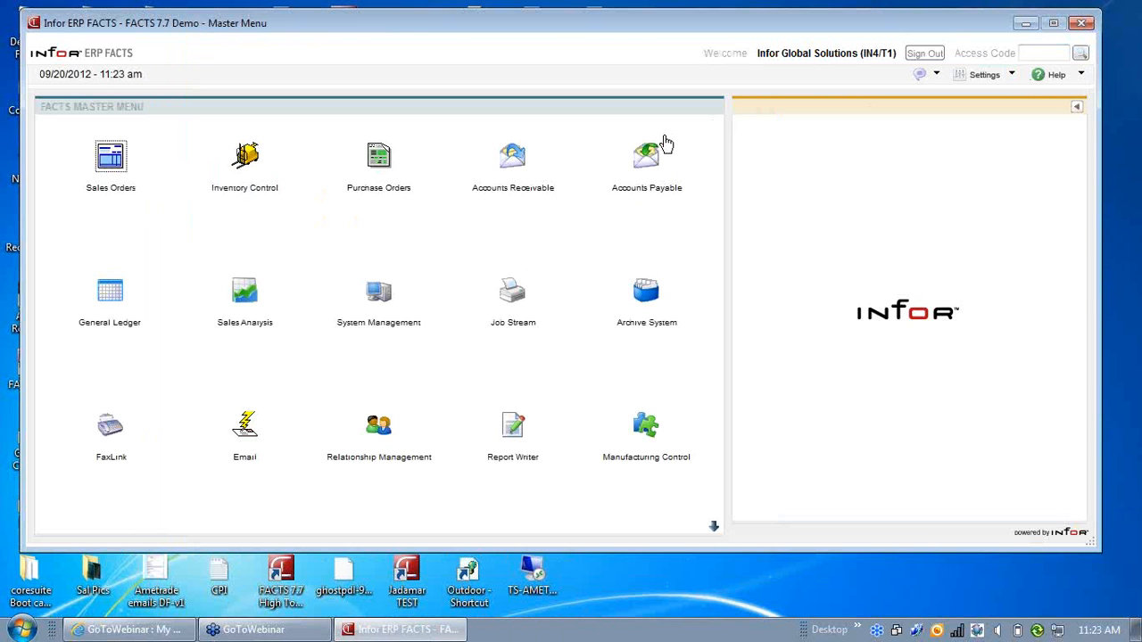
left_click(511, 159)
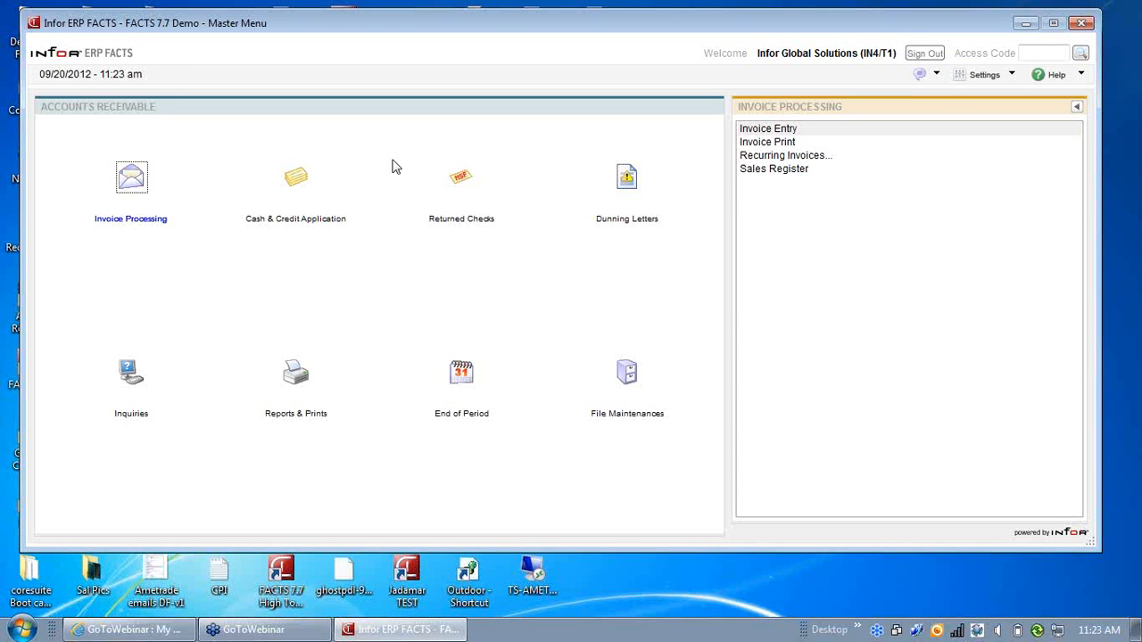
left_click(297, 184)
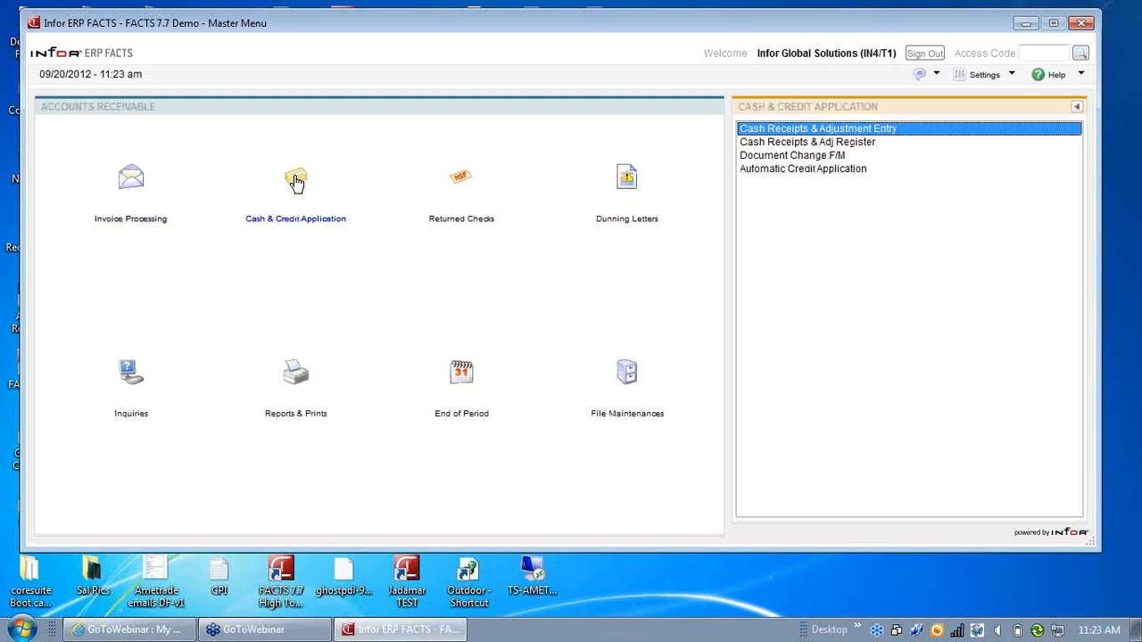
double_click(876, 131)
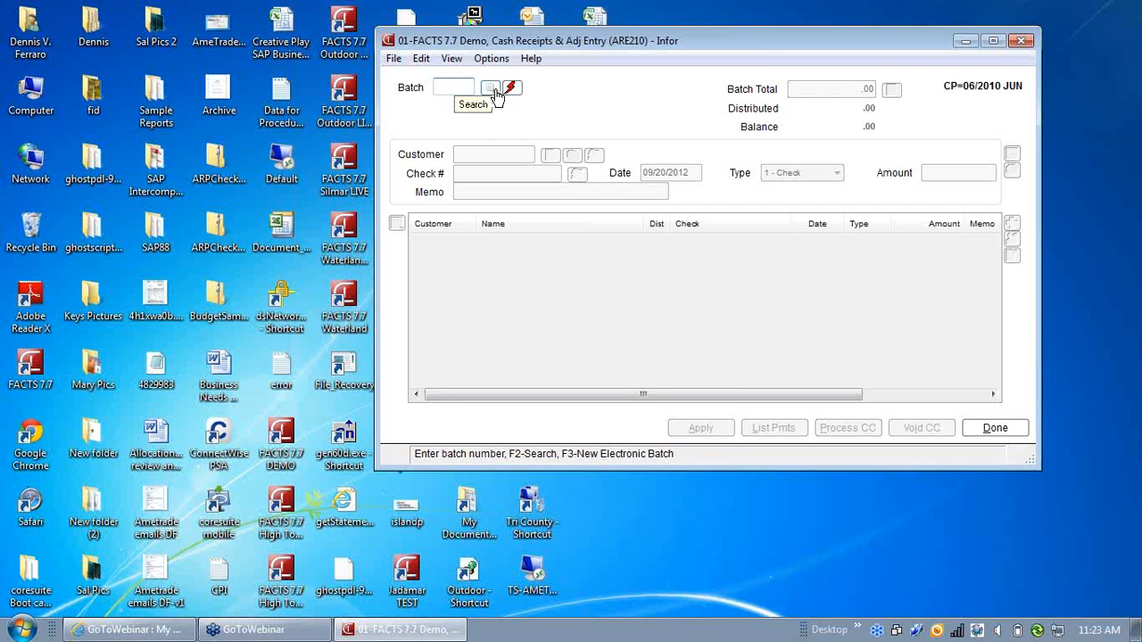
type("1")
key("Return")
key("Return")
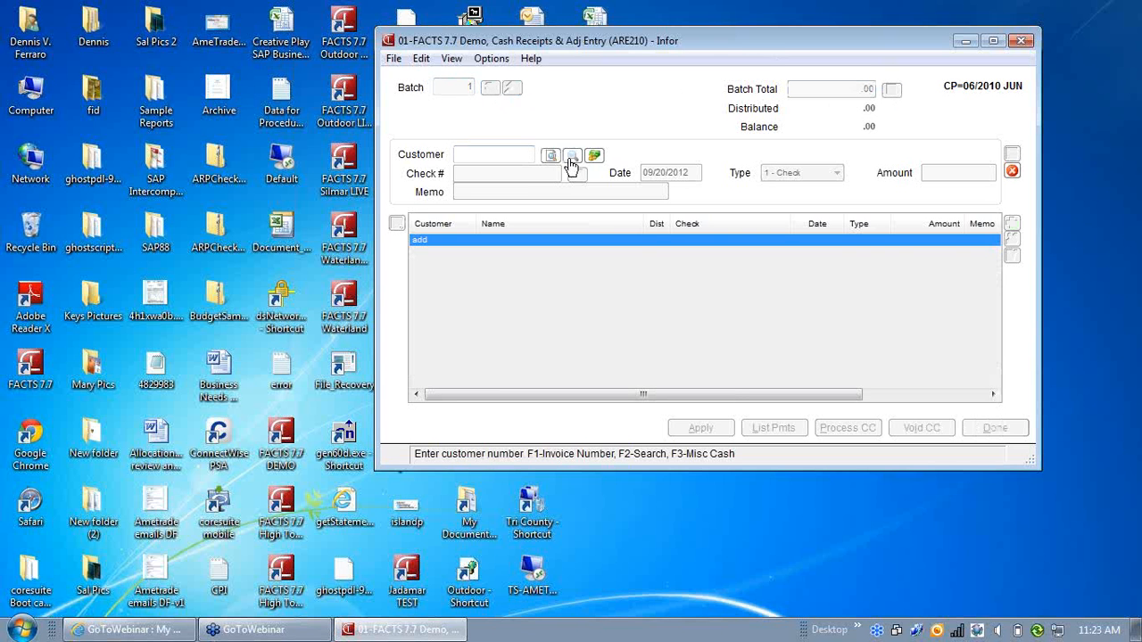
Step: Cancel the blank payment line and set the batch total to 100.00
left_click(1011, 170)
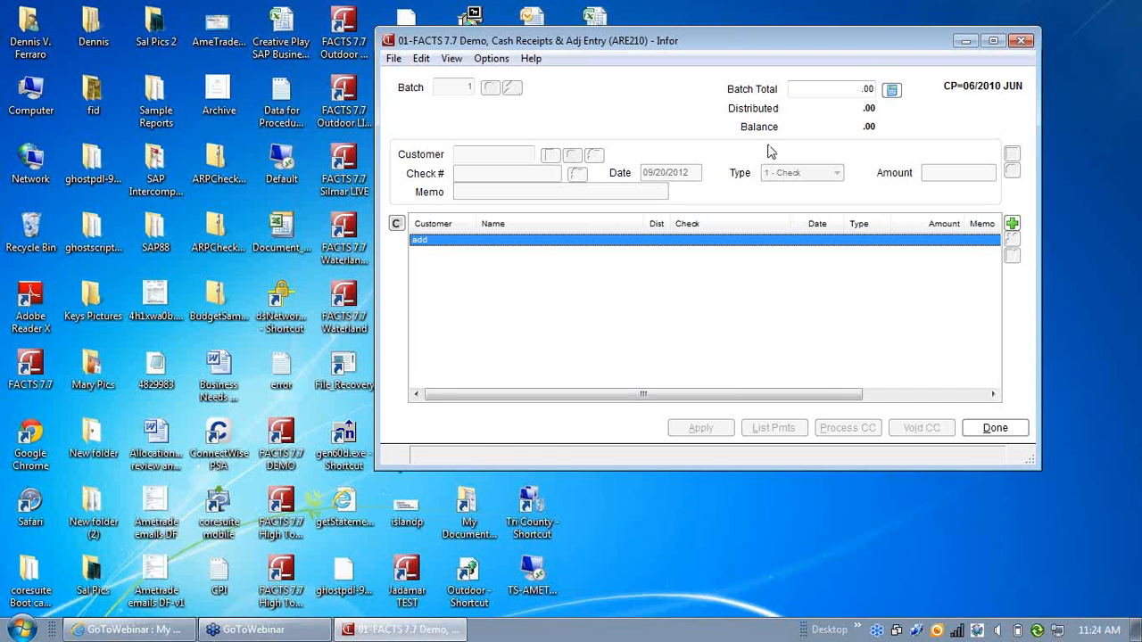
left_click(832, 88)
type("100")
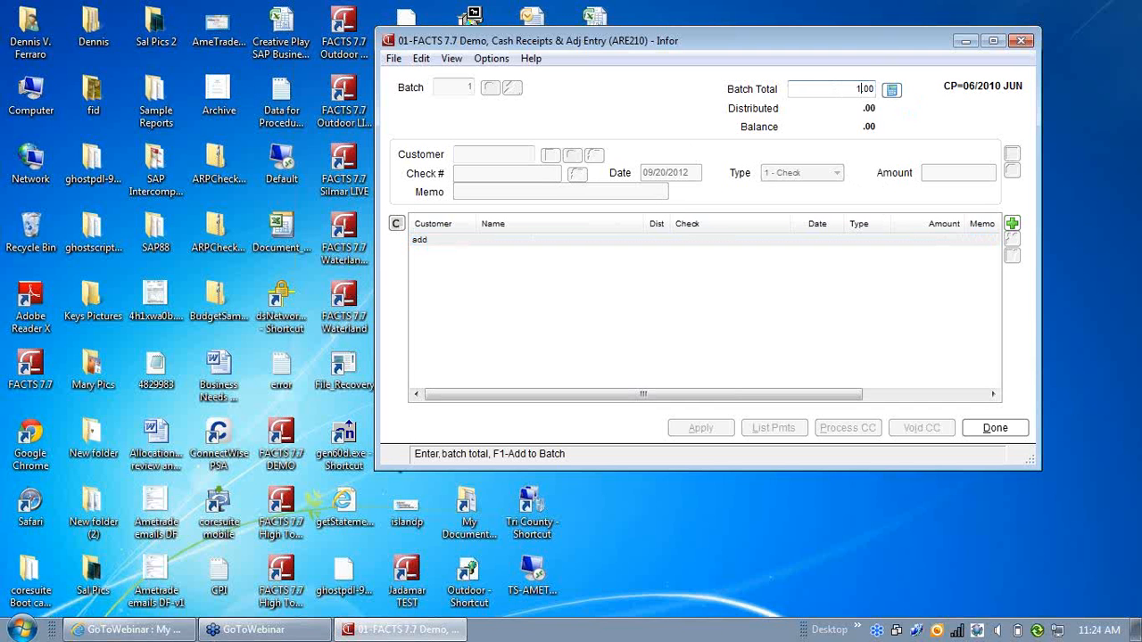
key("Return")
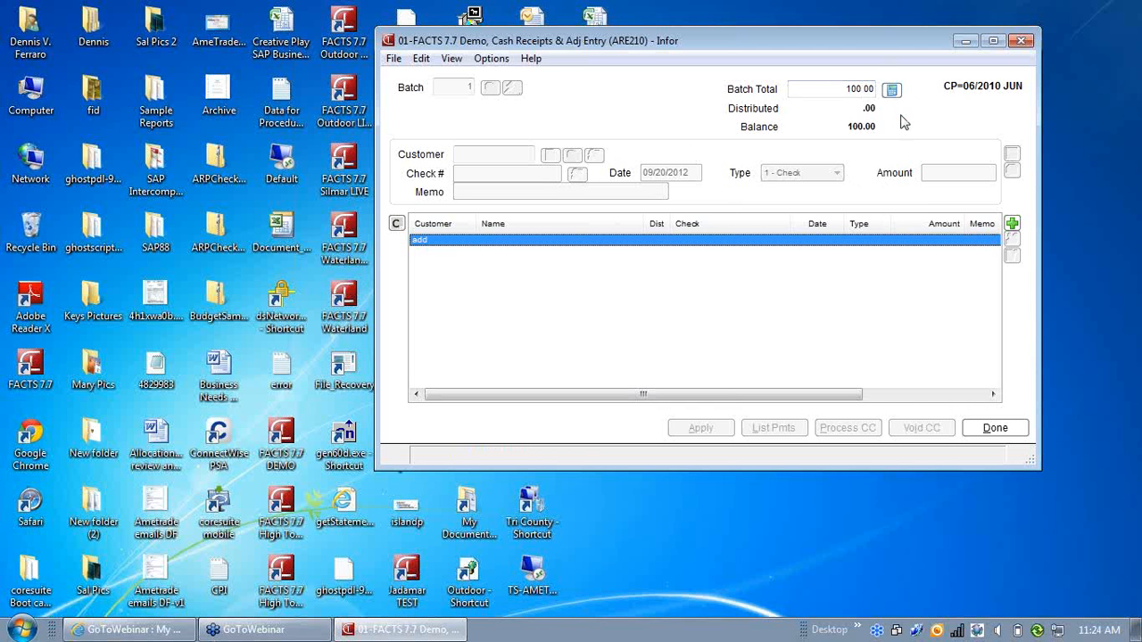
Step: Add check 1 for Southeastern Industrial Supply with type 1 - Check, amount 50.00 and no memo, and continue to its payment application
left_click(1013, 225)
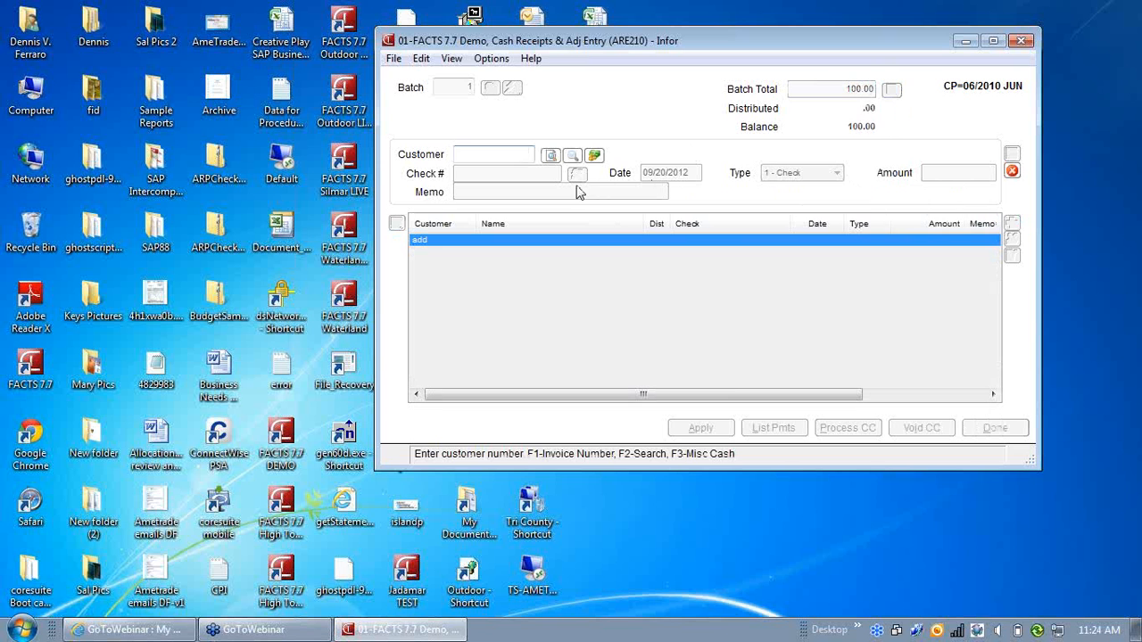
type("C10")
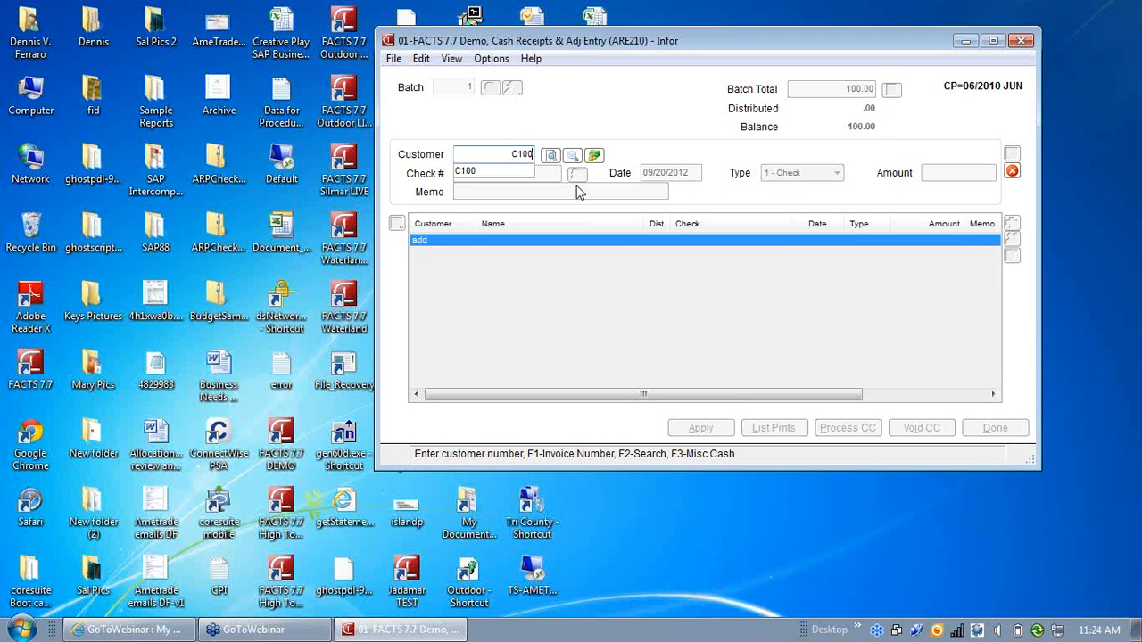
type("0")
key("Return")
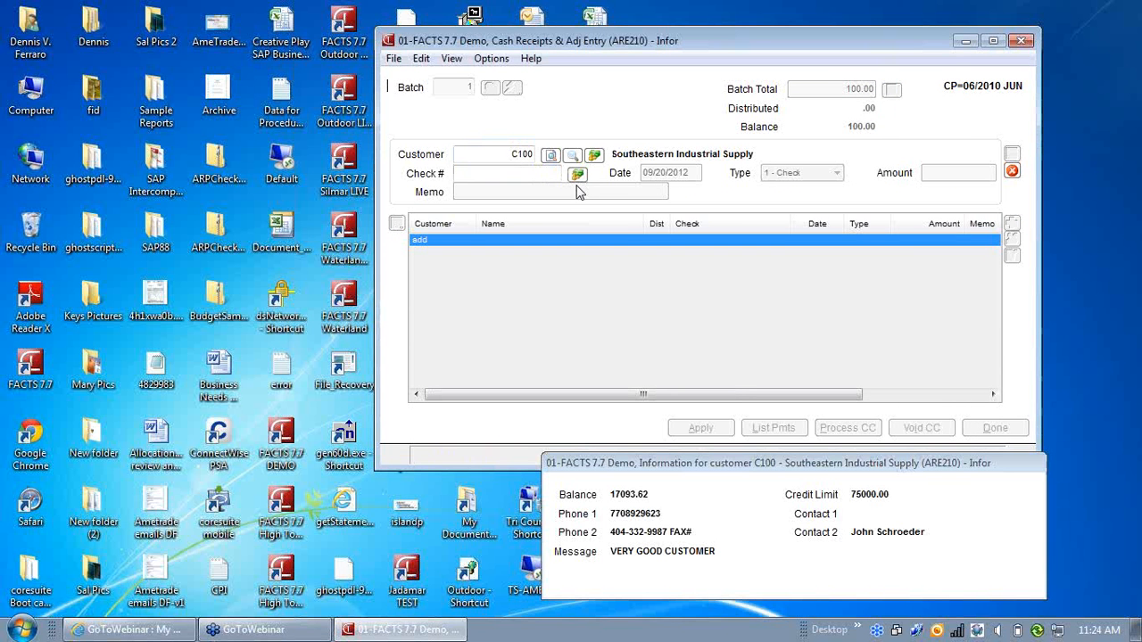
left_click(524, 175)
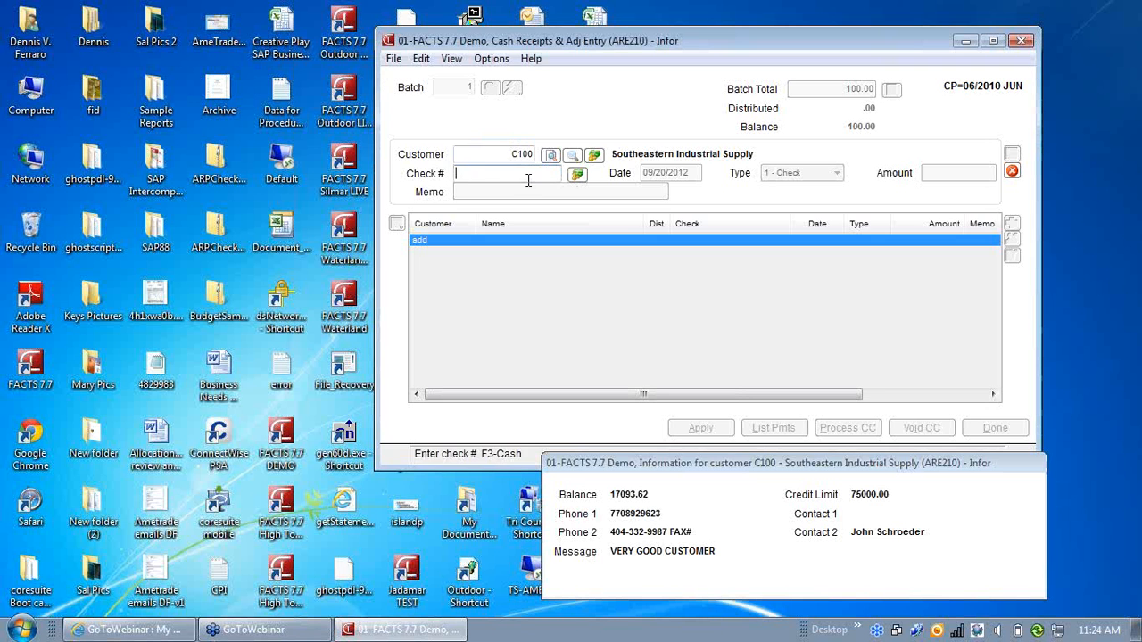
type("1")
key("Return")
key("Return")
key("Return")
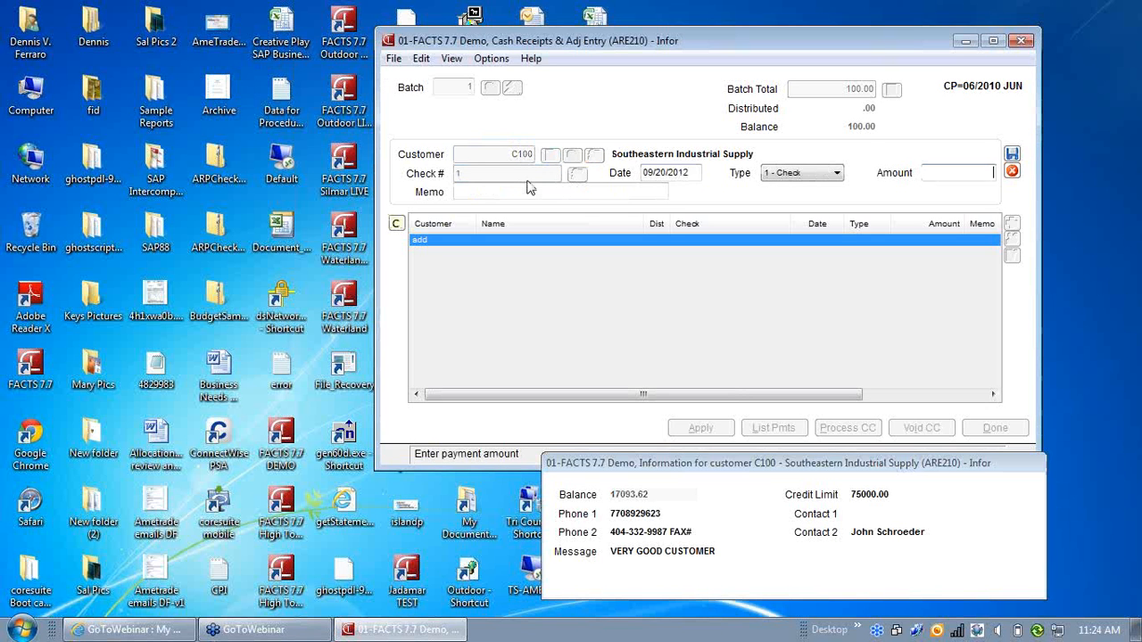
type("50")
key("Return")
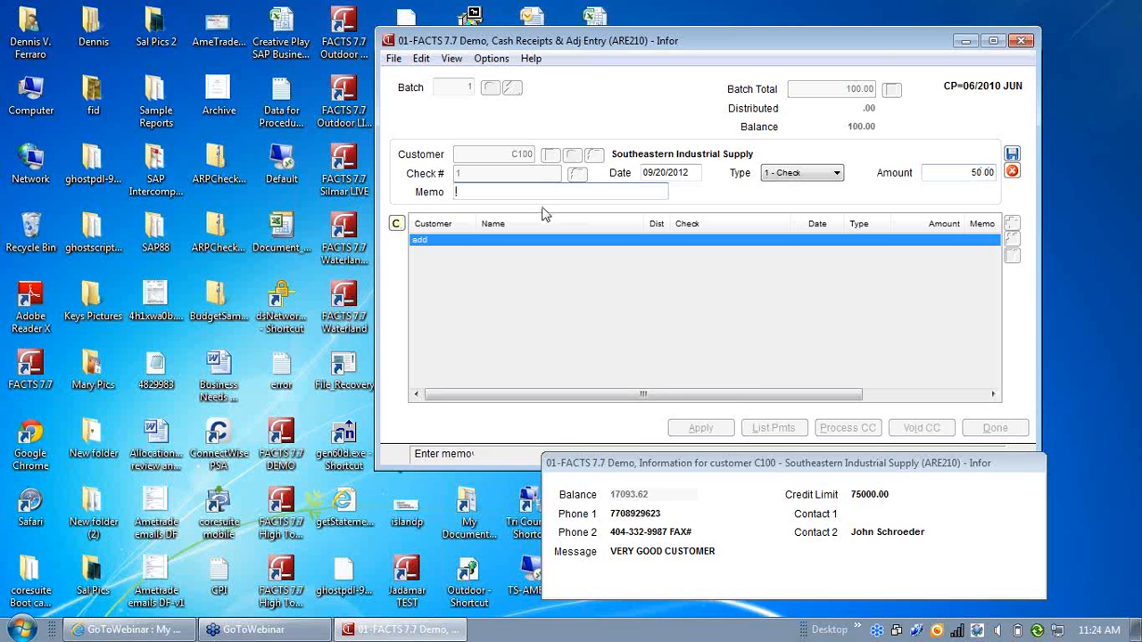
key("Return")
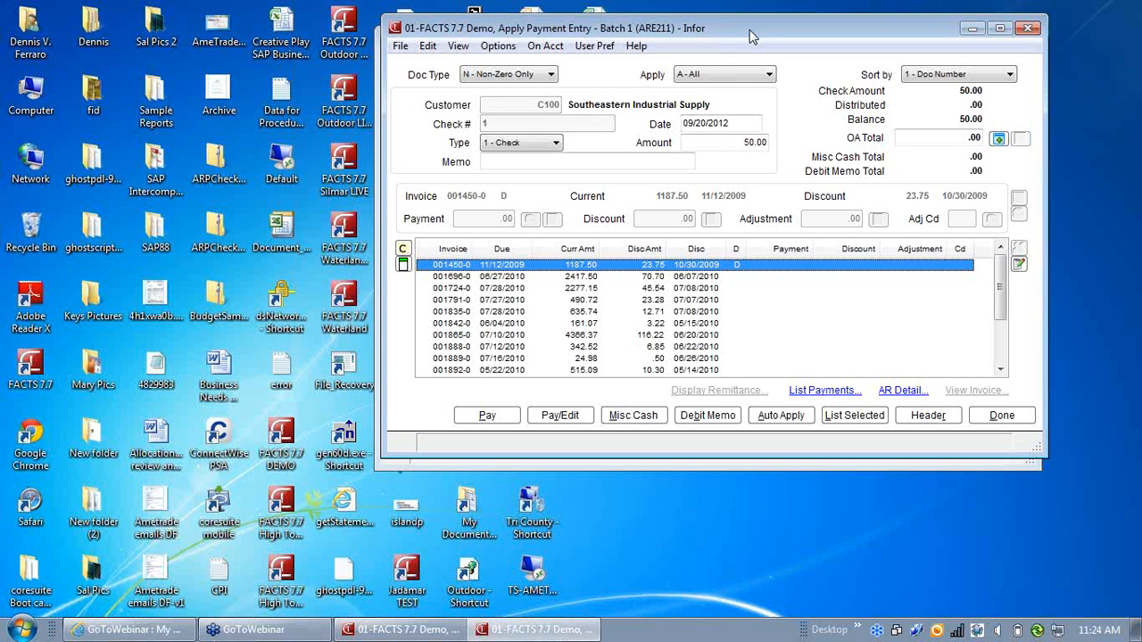
Step: Pay invoice 001696-0 with the 50.00 check amount
mouse_move(749, 35)
left_mouse_down()
mouse_move(761, 52)
mouse_move(741, 49)
left_mouse_up()
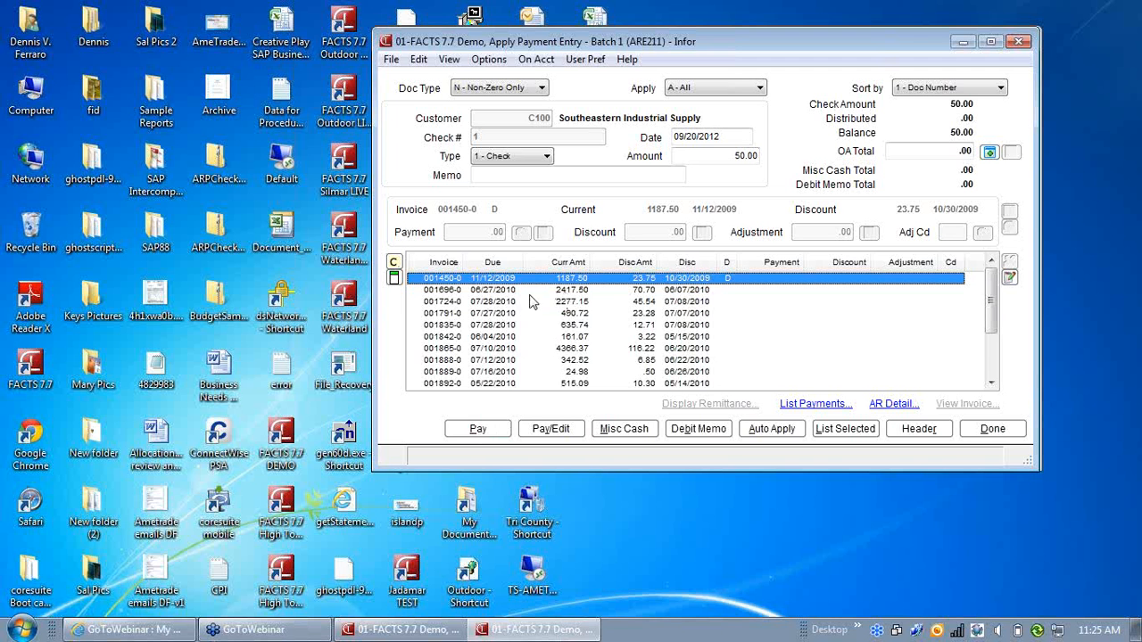
left_click(490, 293)
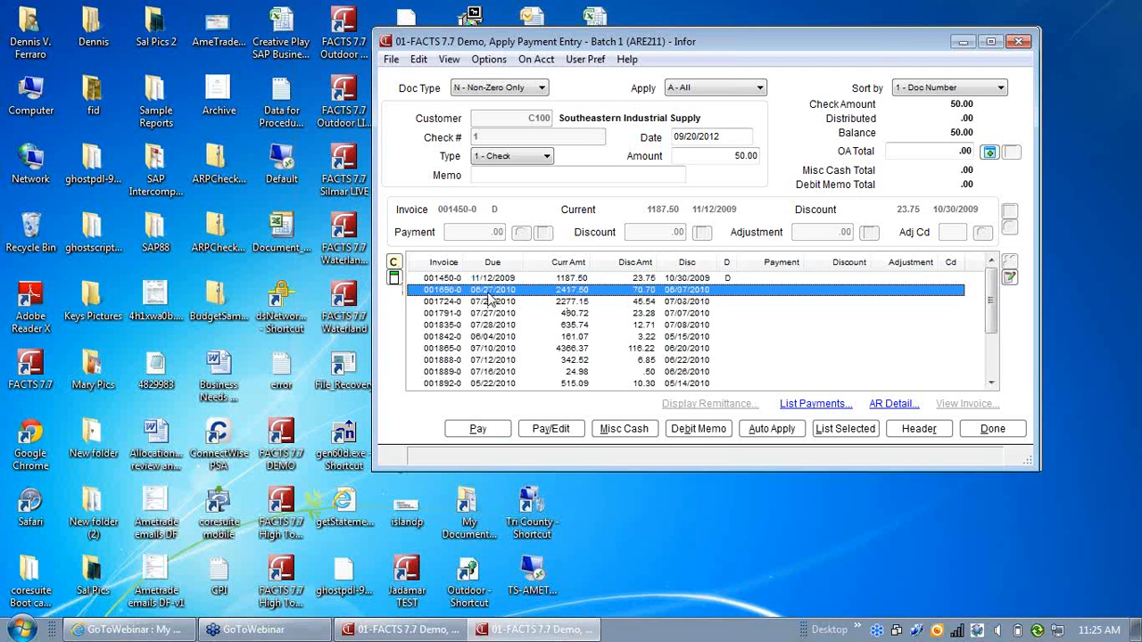
left_click(486, 430)
left_click(490, 431)
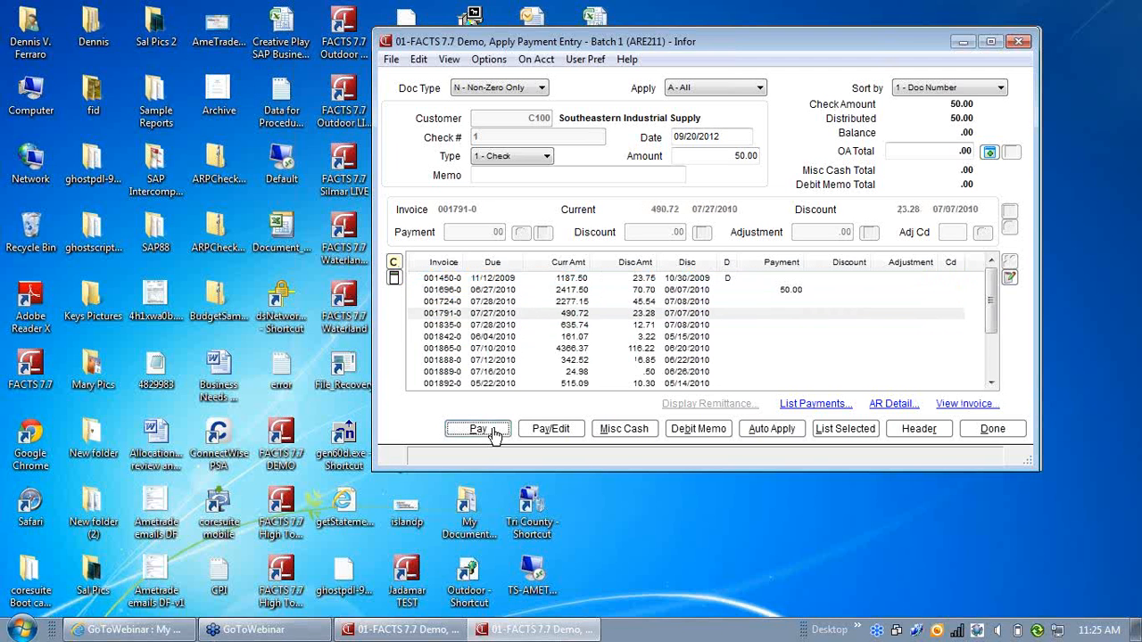
Step: Delete the payment on invoice 001696-0 and reapply 50.00 with Pay/Edit, leaving the discount and adjustment unedited
left_click(492, 291)
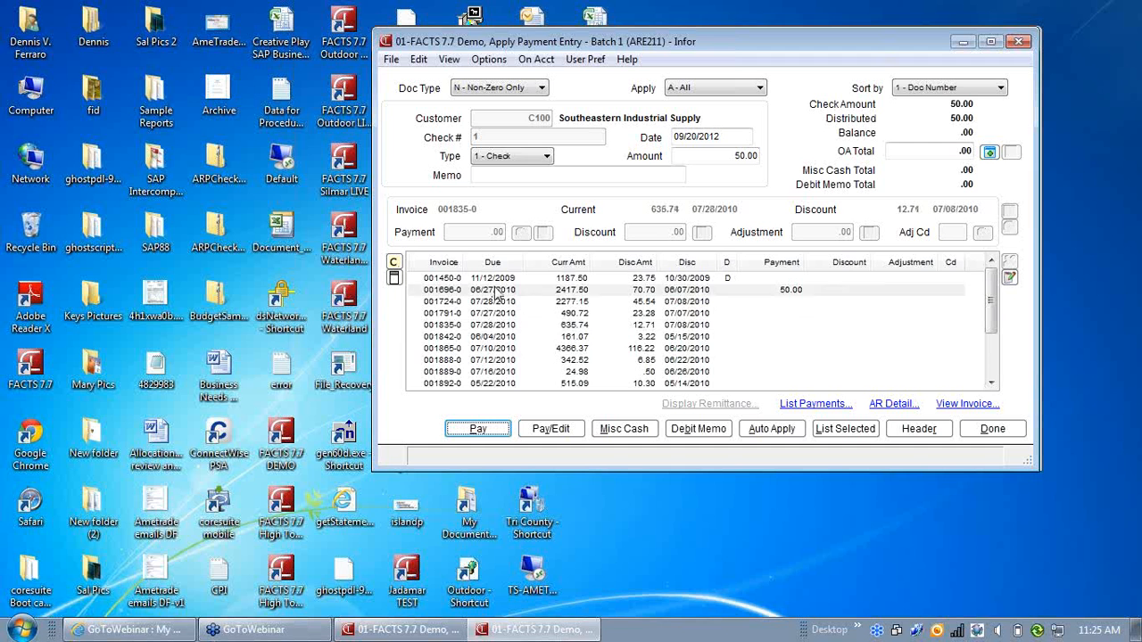
left_click(1011, 265)
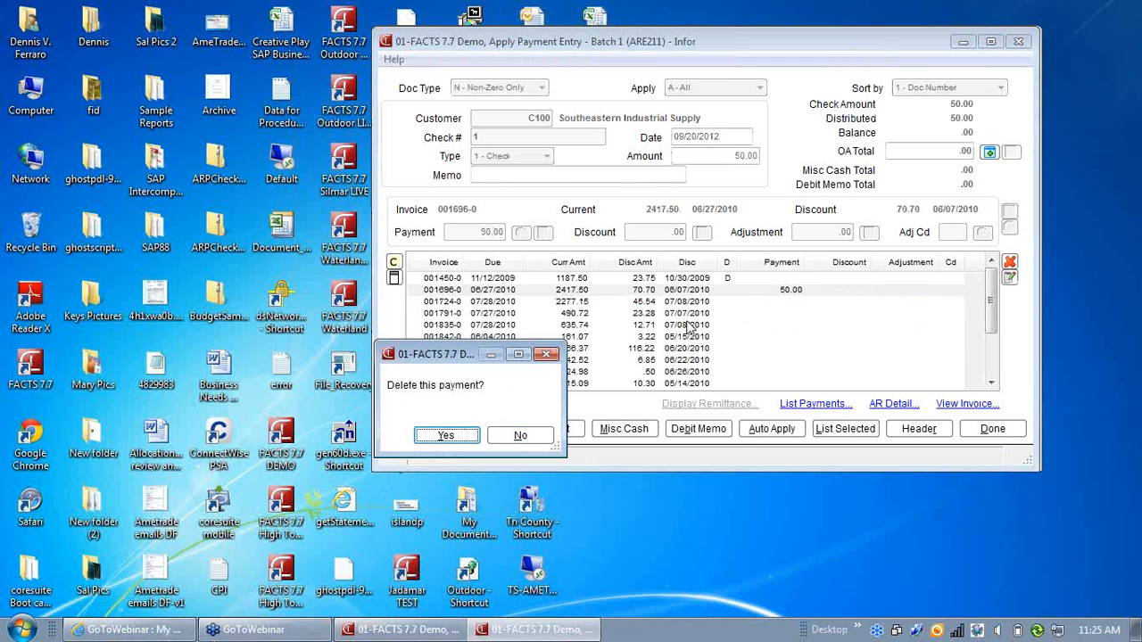
left_click(466, 439)
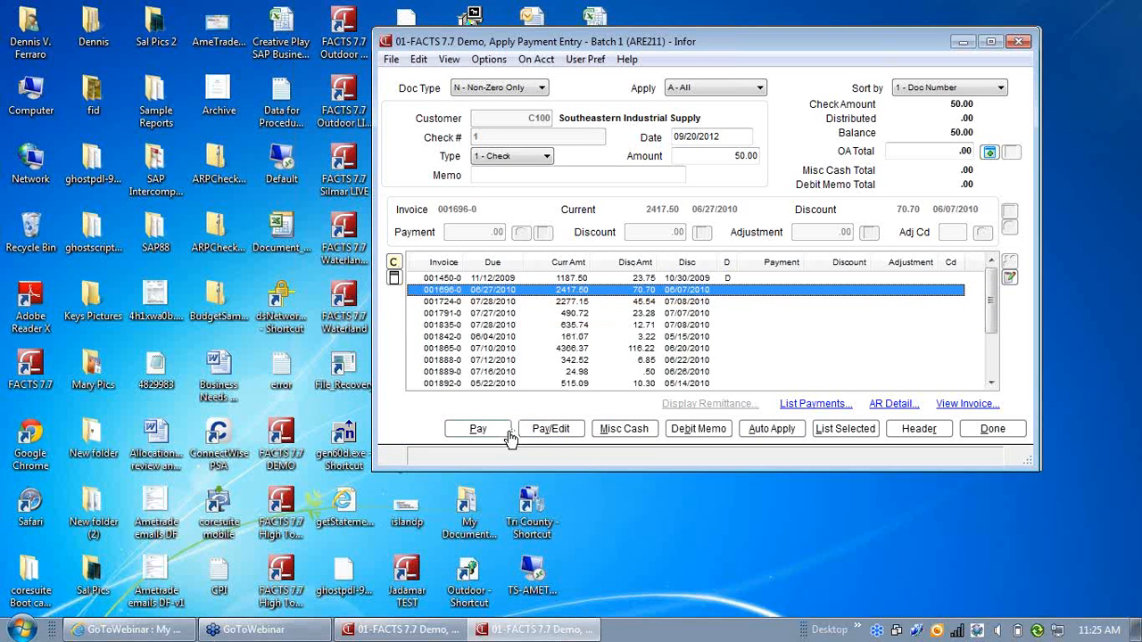
left_click(551, 429)
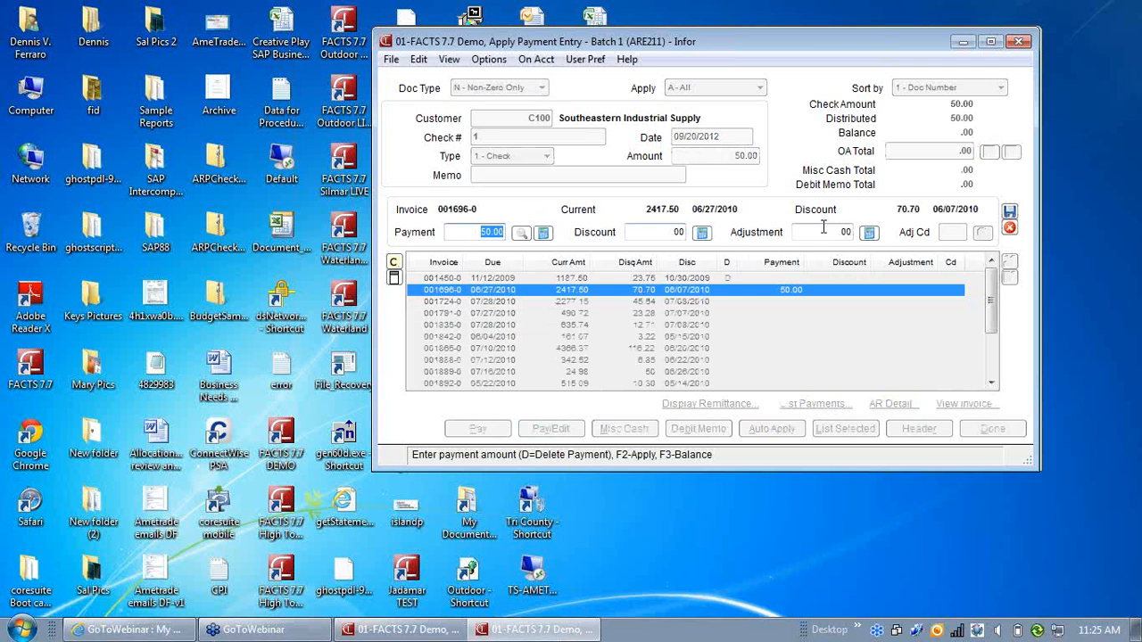
left_click(1009, 228)
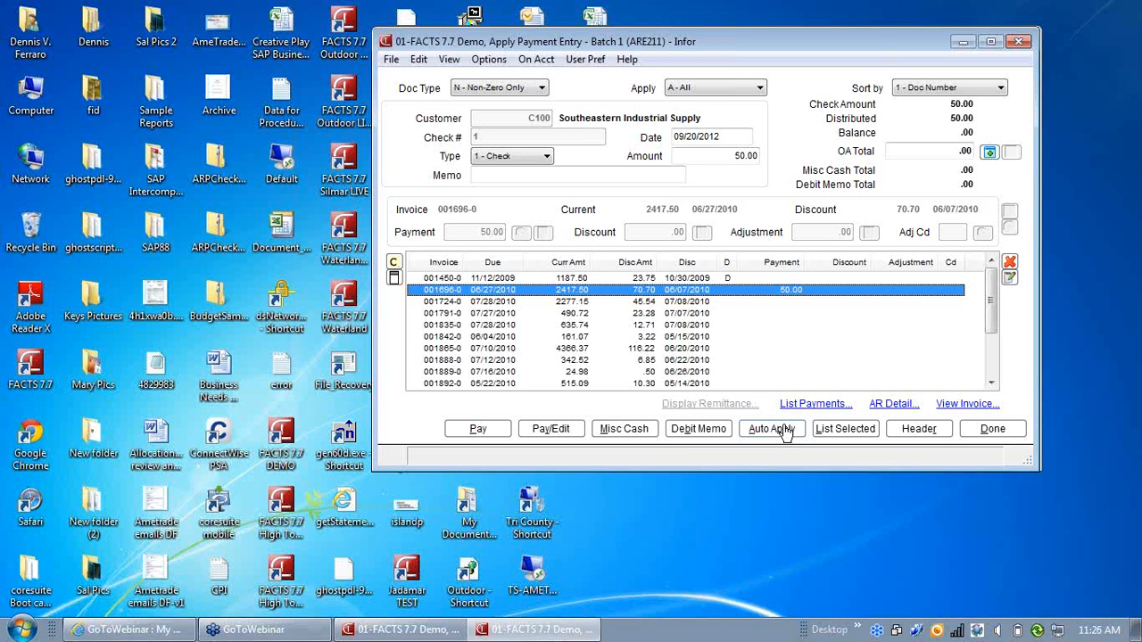
left_click(844, 430)
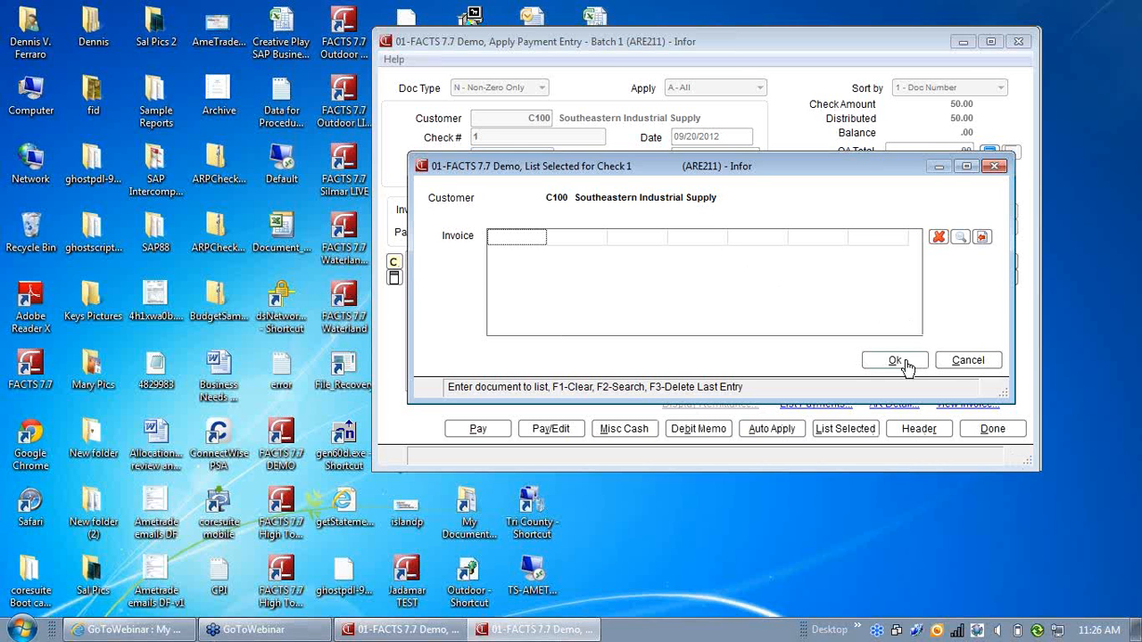
left_click(965, 360)
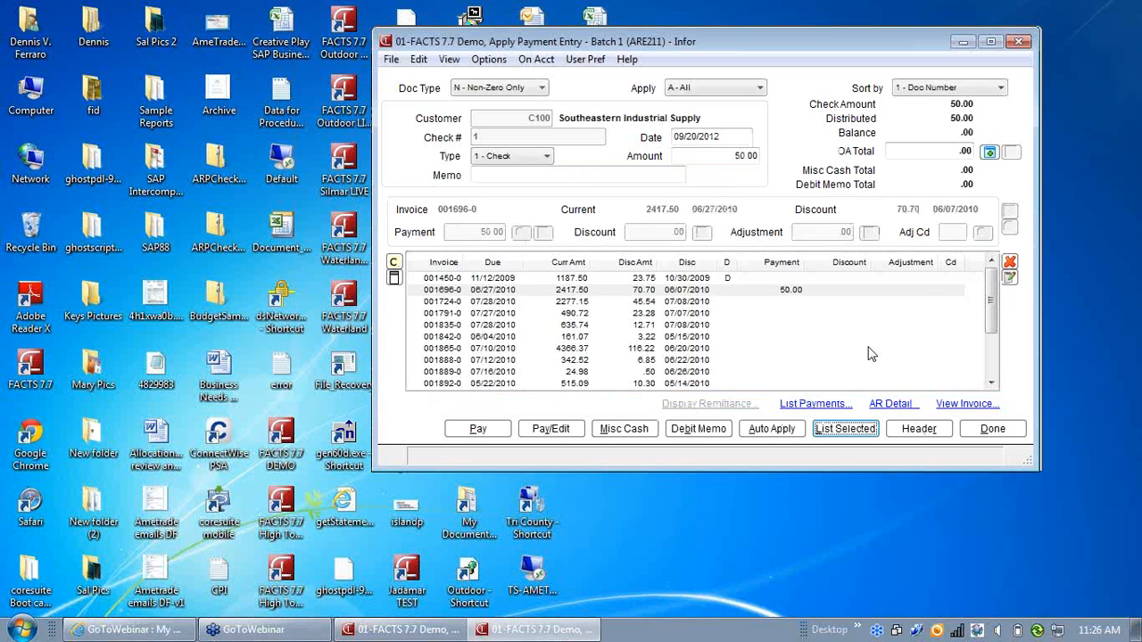
left_click(541, 88)
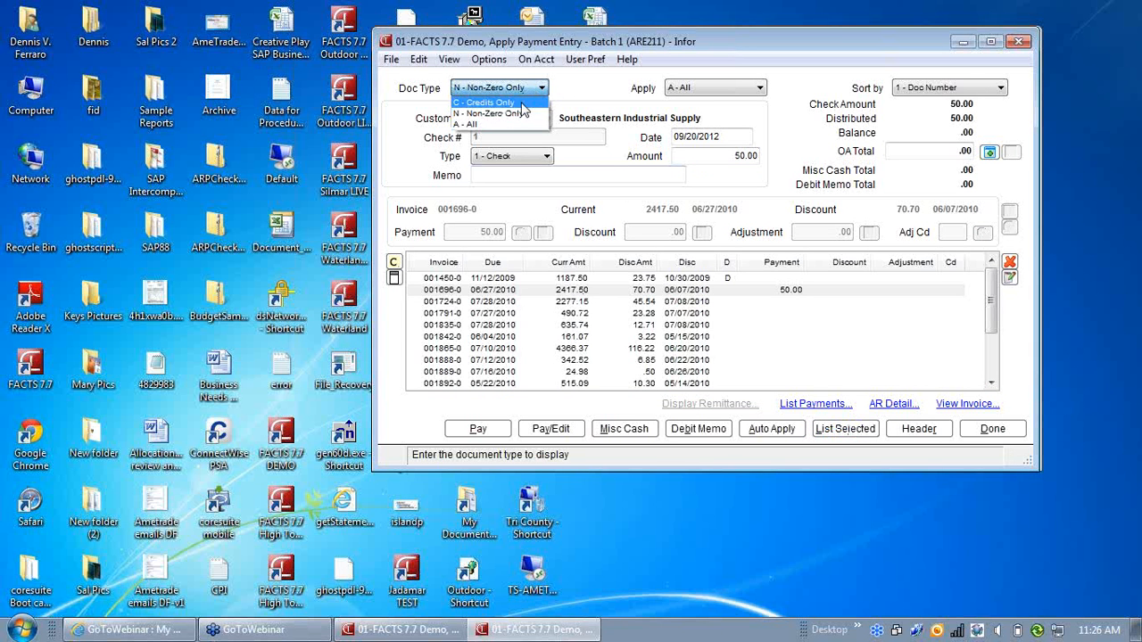
left_click(580, 94)
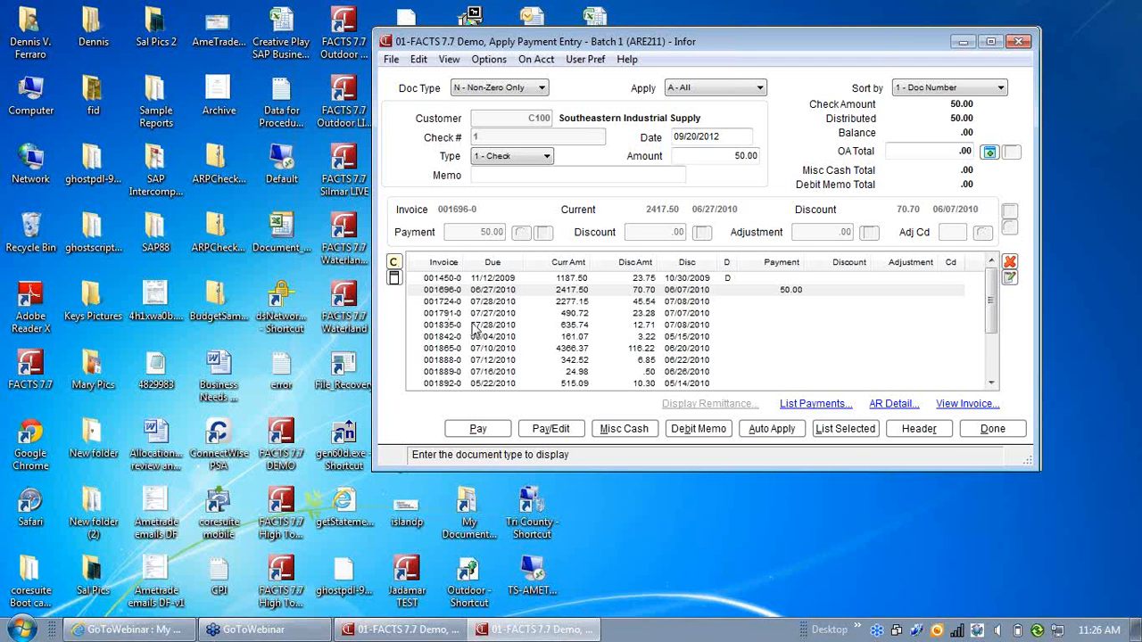
Step: Use List Selected to display only invoices 0017240 and 0017910 for check 1
left_click(847, 429)
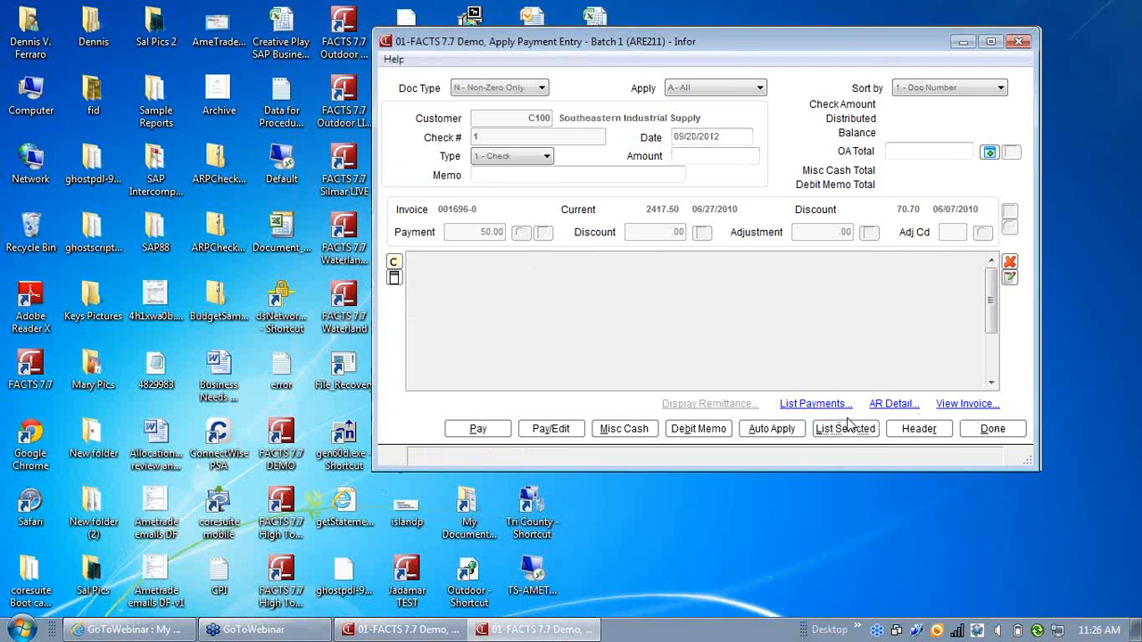
type("00")
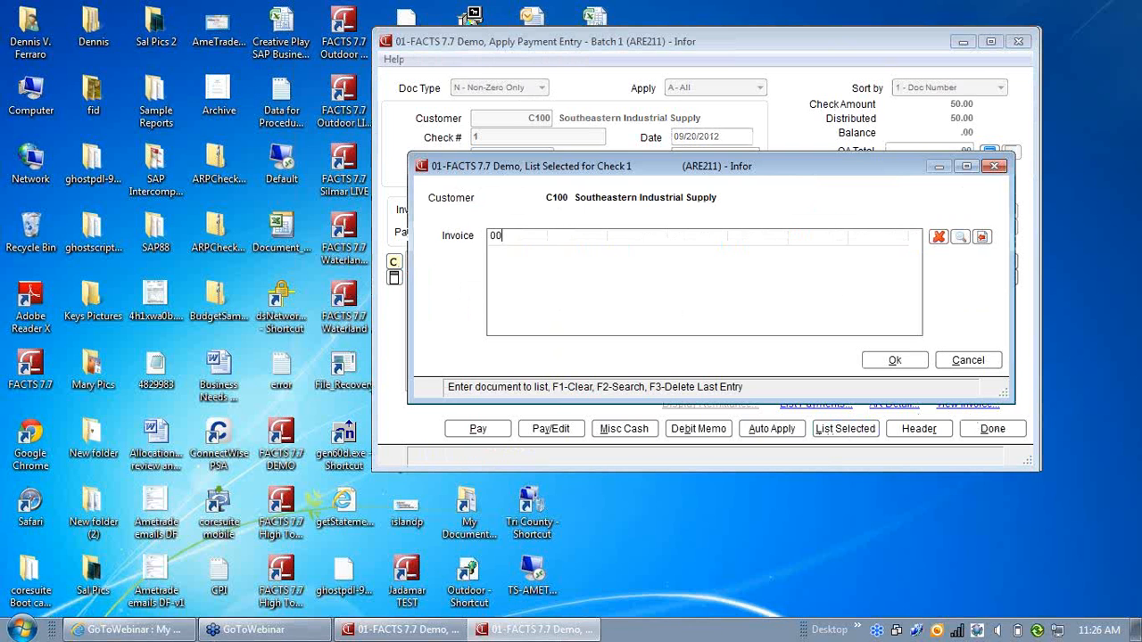
type("17240")
key("Return")
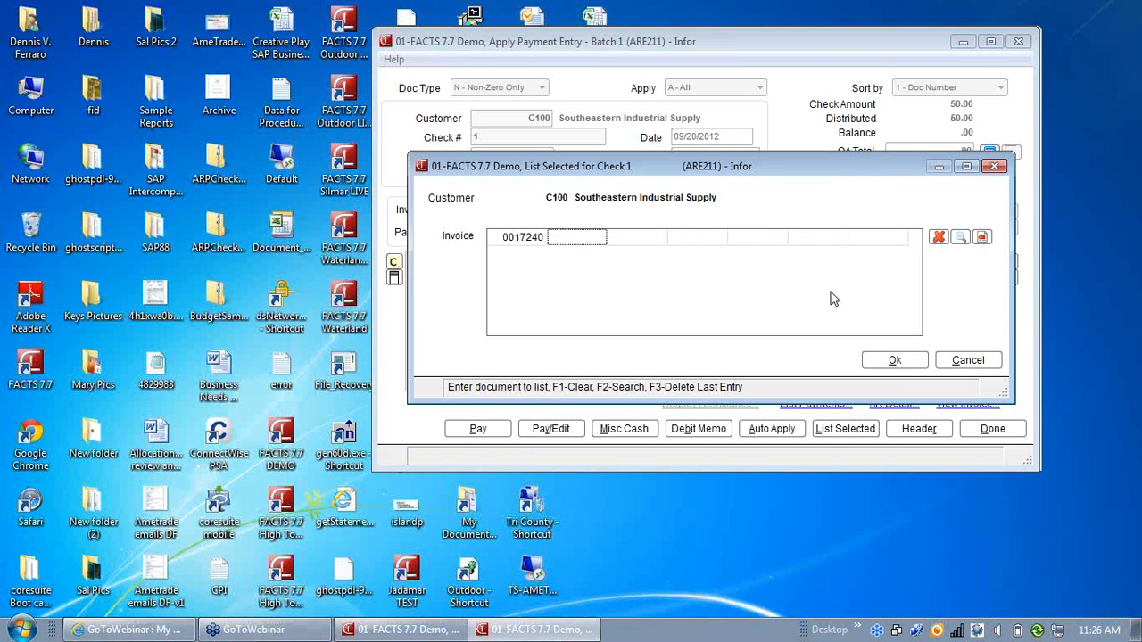
type("0017910")
key("Return")
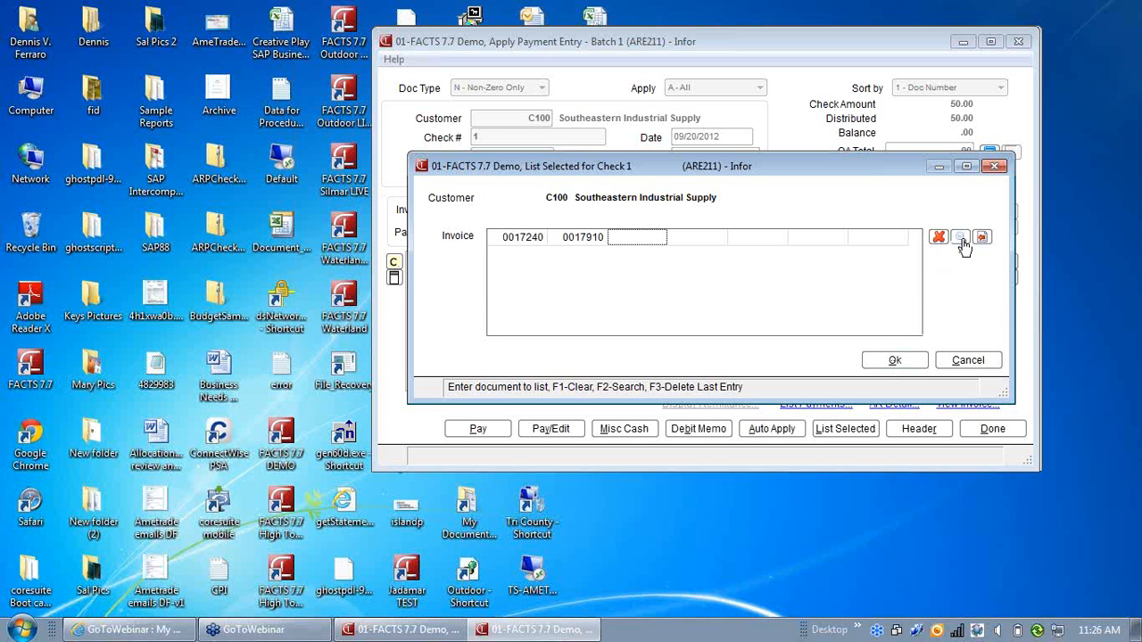
left_click(895, 361)
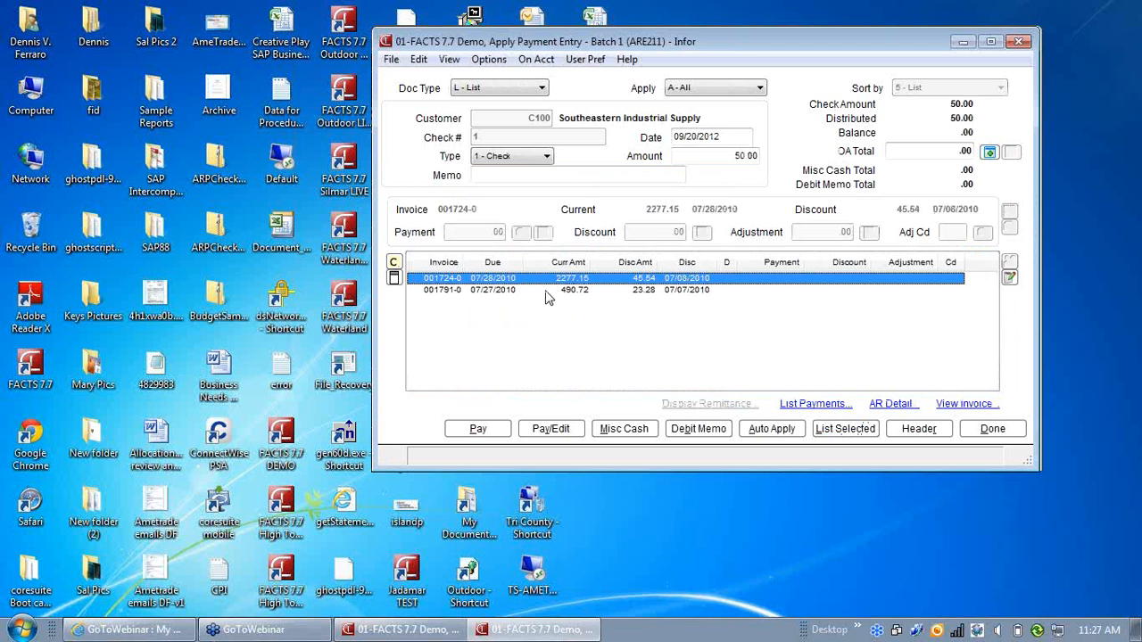
Step: Switch the document type filter between A - All and L - List to compare the invoices, ending on A - All
left_click(541, 87)
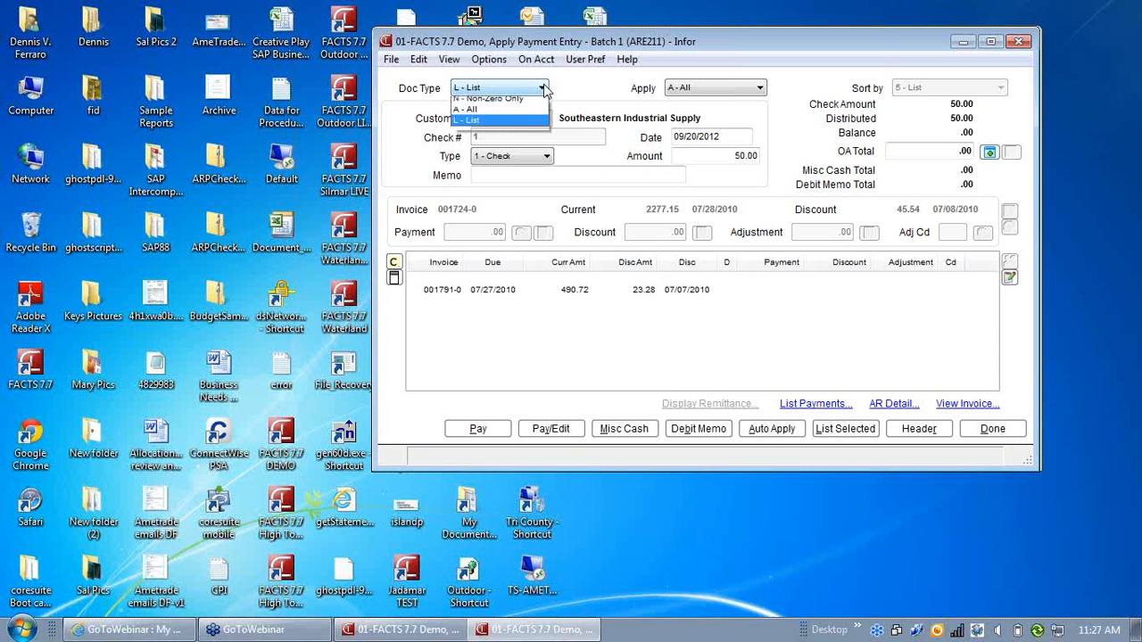
left_click(478, 124)
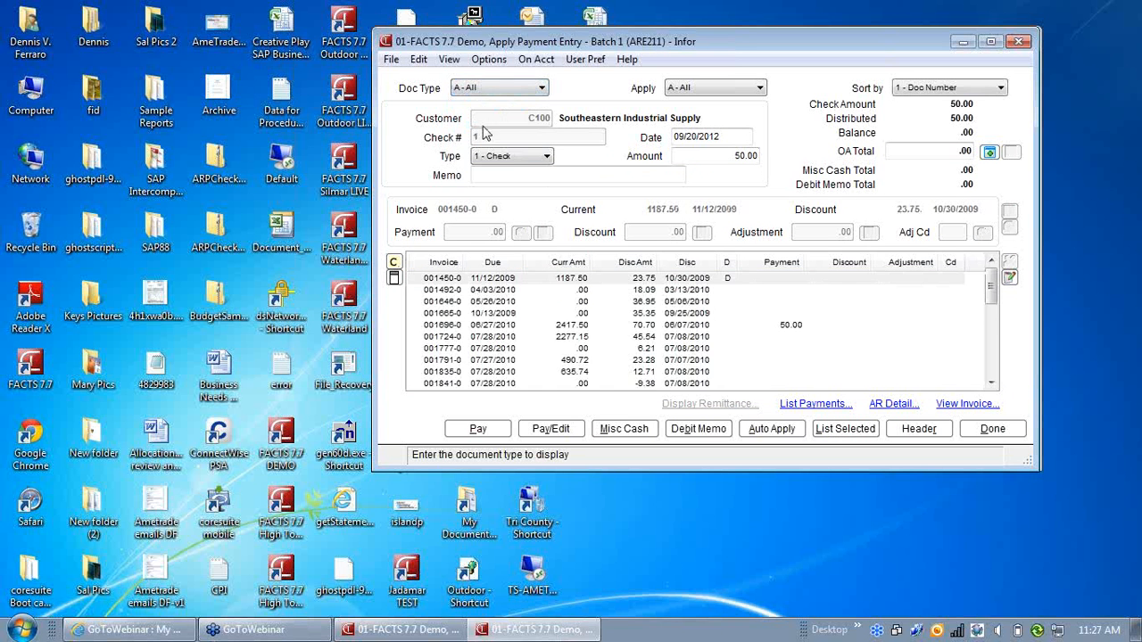
left_click(542, 89)
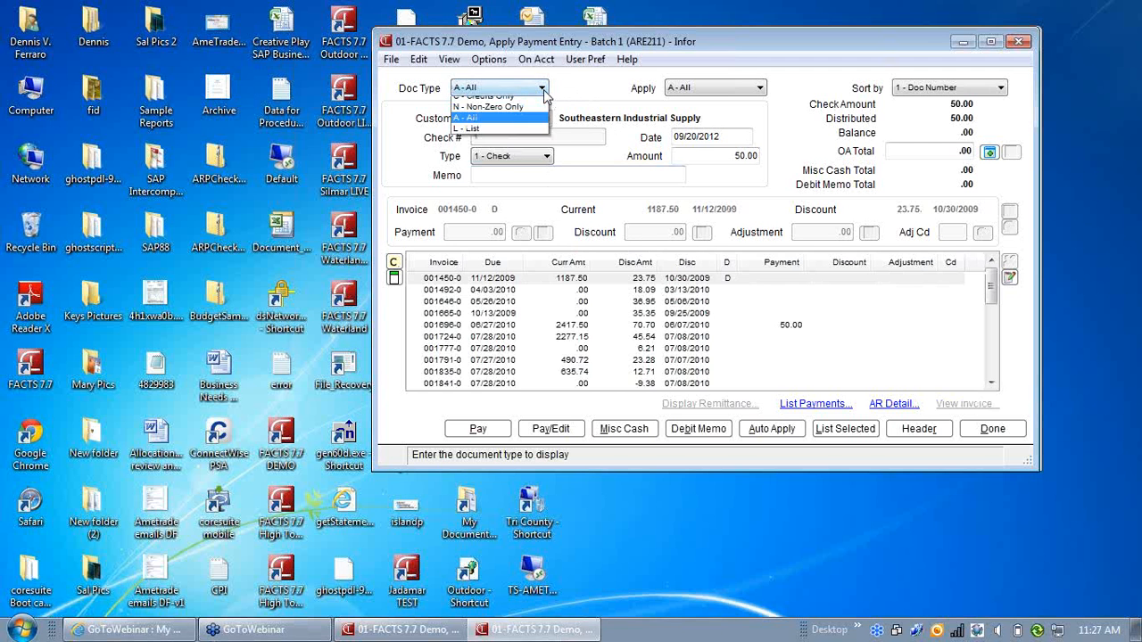
left_click(489, 135)
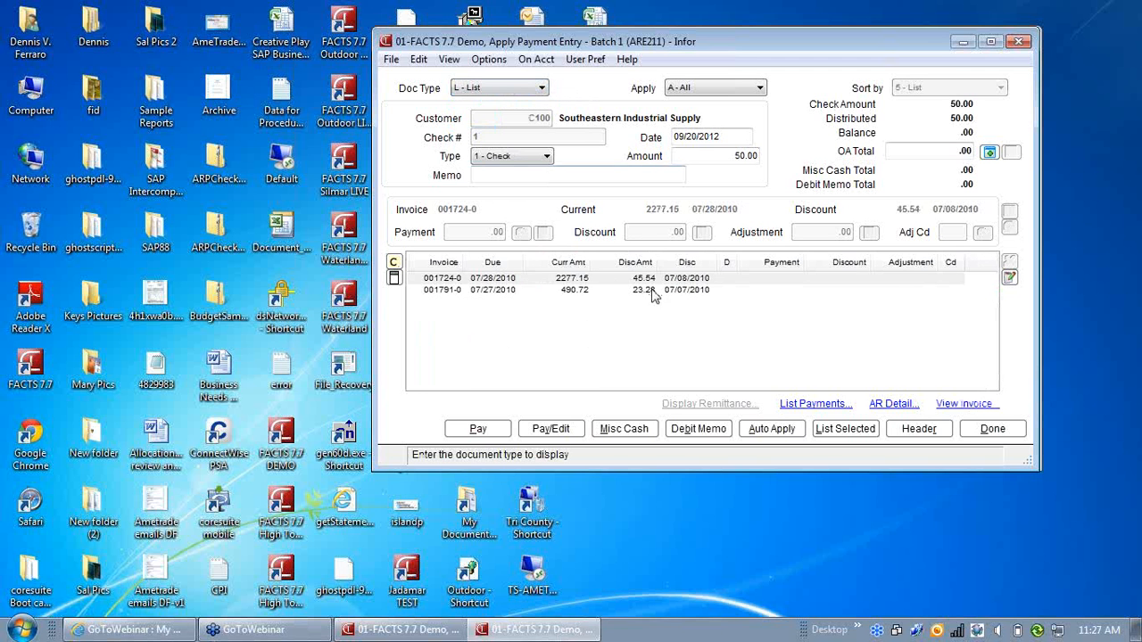
left_click(665, 279)
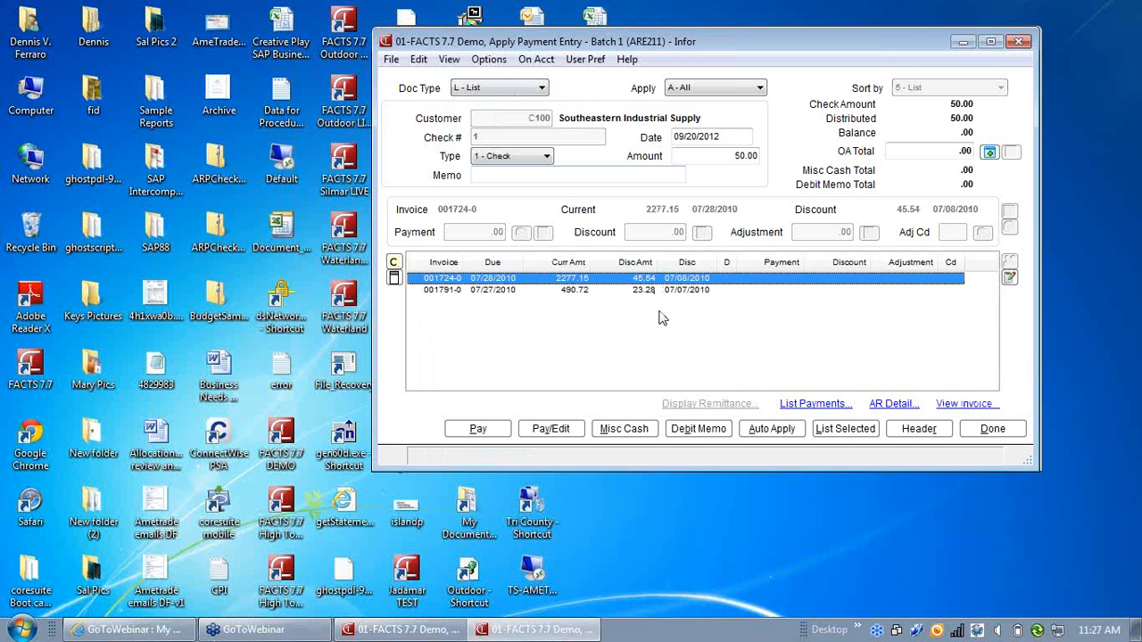
left_click(541, 89)
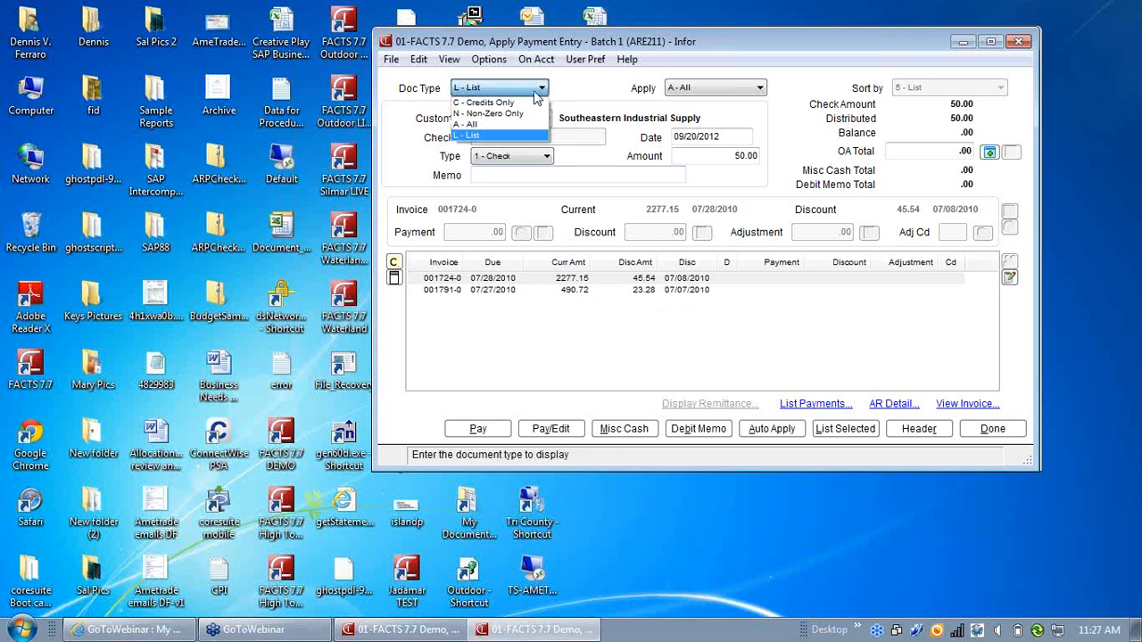
left_click(473, 124)
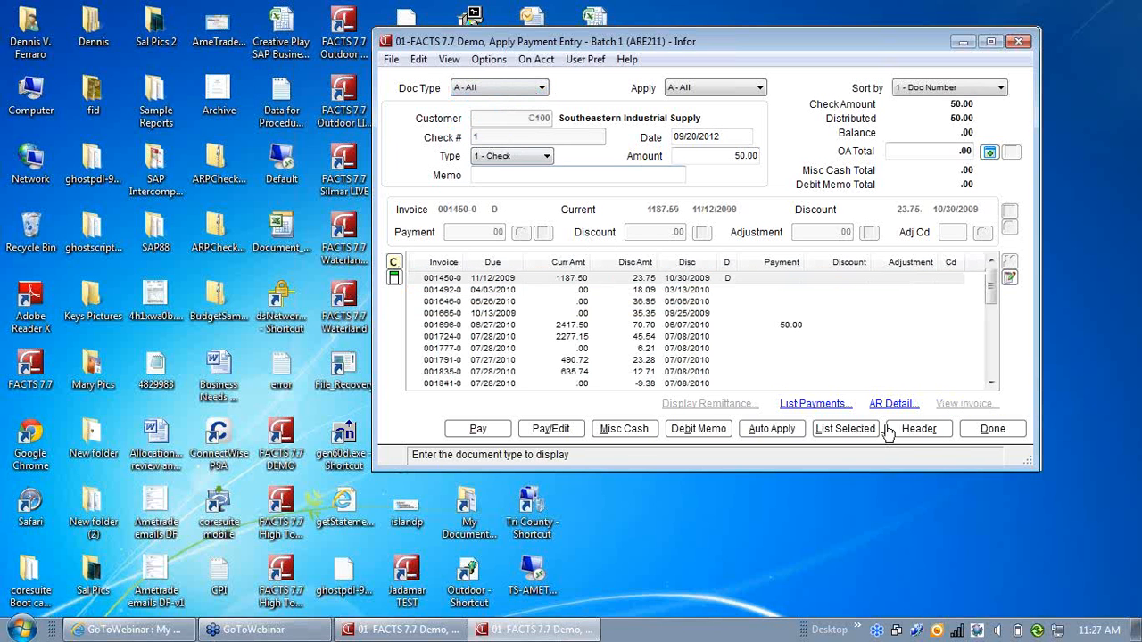
Step: Review the filter and check fields in the payment's header detail and accept them as they are
left_click(924, 433)
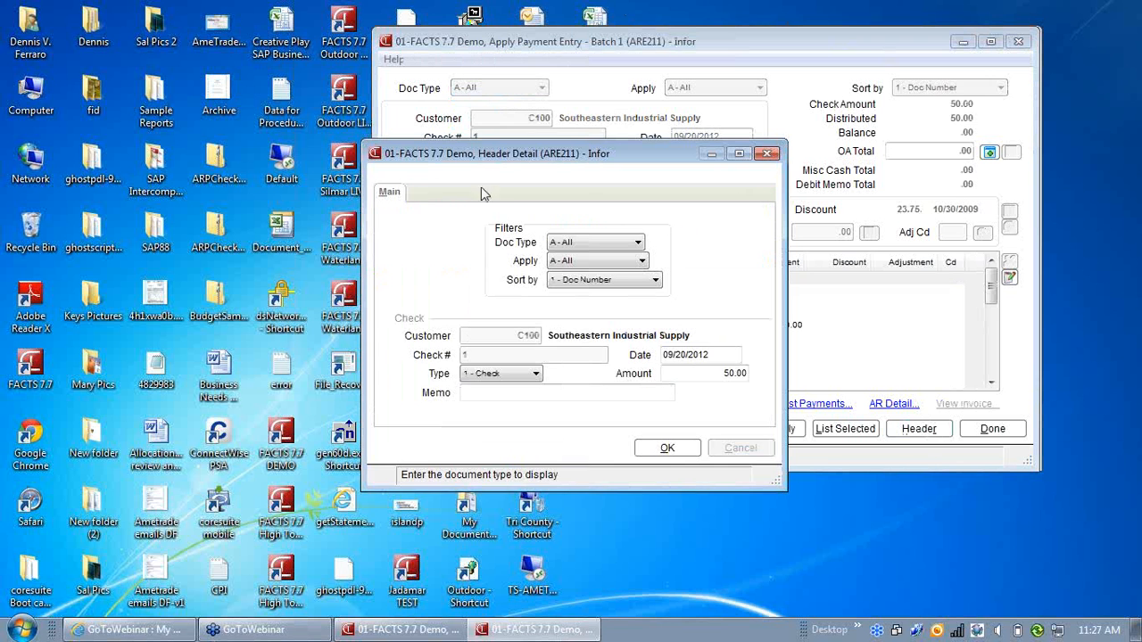
left_click_drag(545, 149, 567, 122)
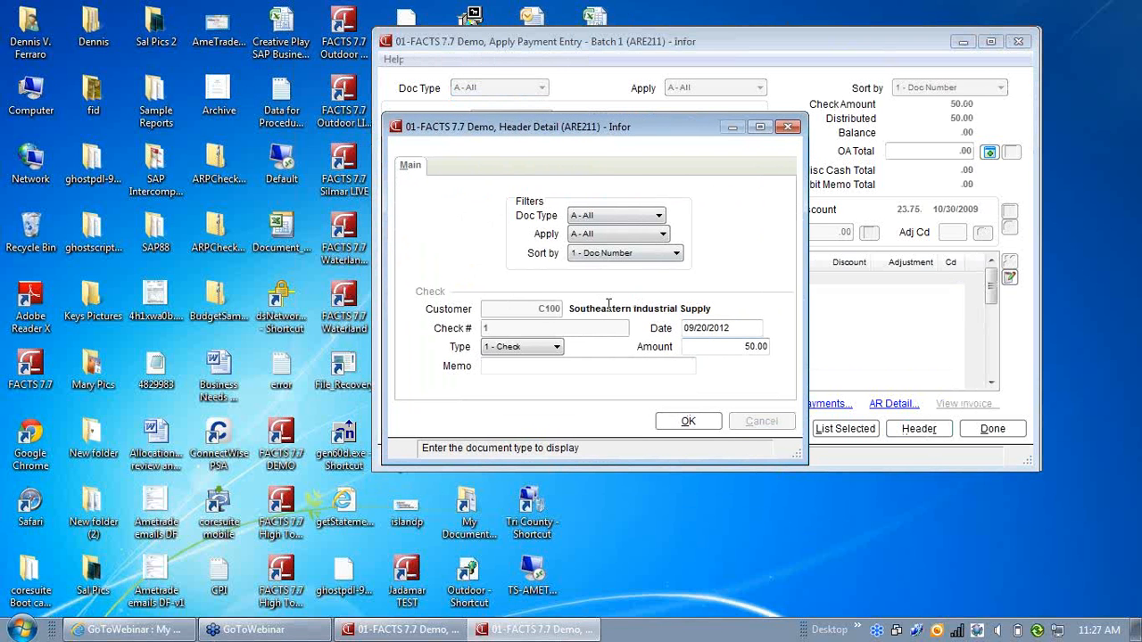
left_click(699, 425)
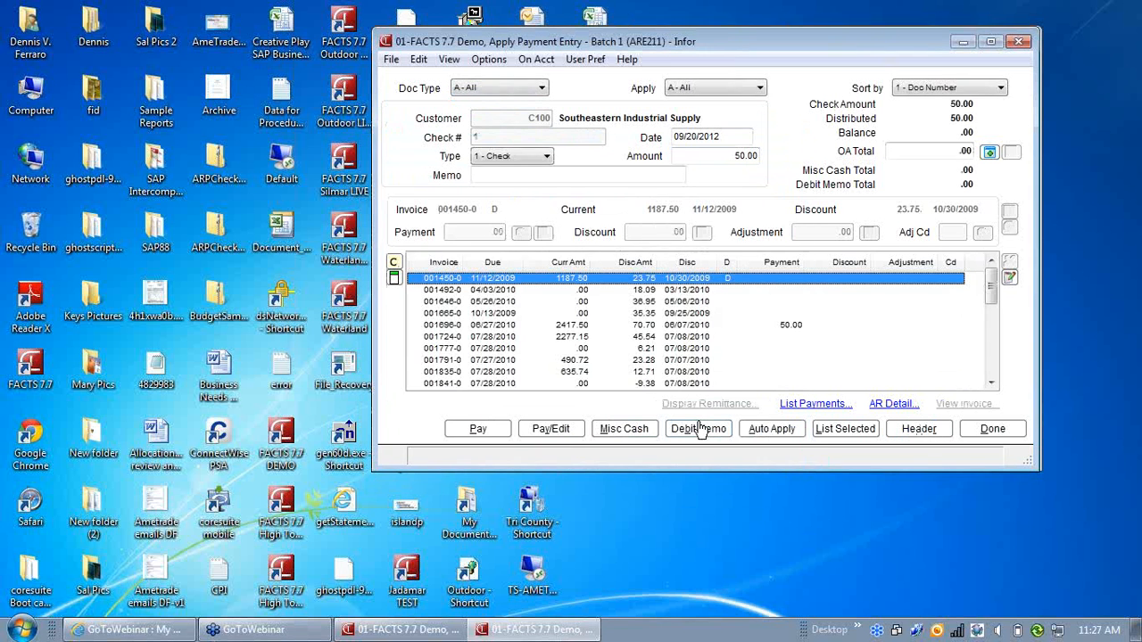
Step: Finish the payment application and exit batch 1 without adding another payment line, acknowledging the distribution notice
left_click(992, 429)
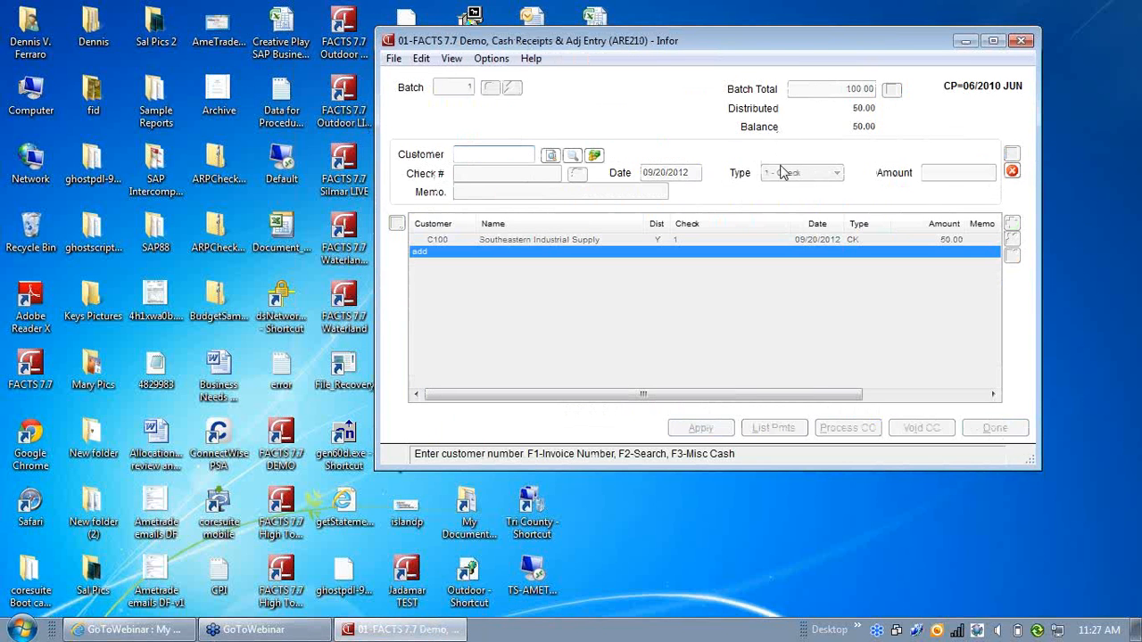
left_click(1014, 177)
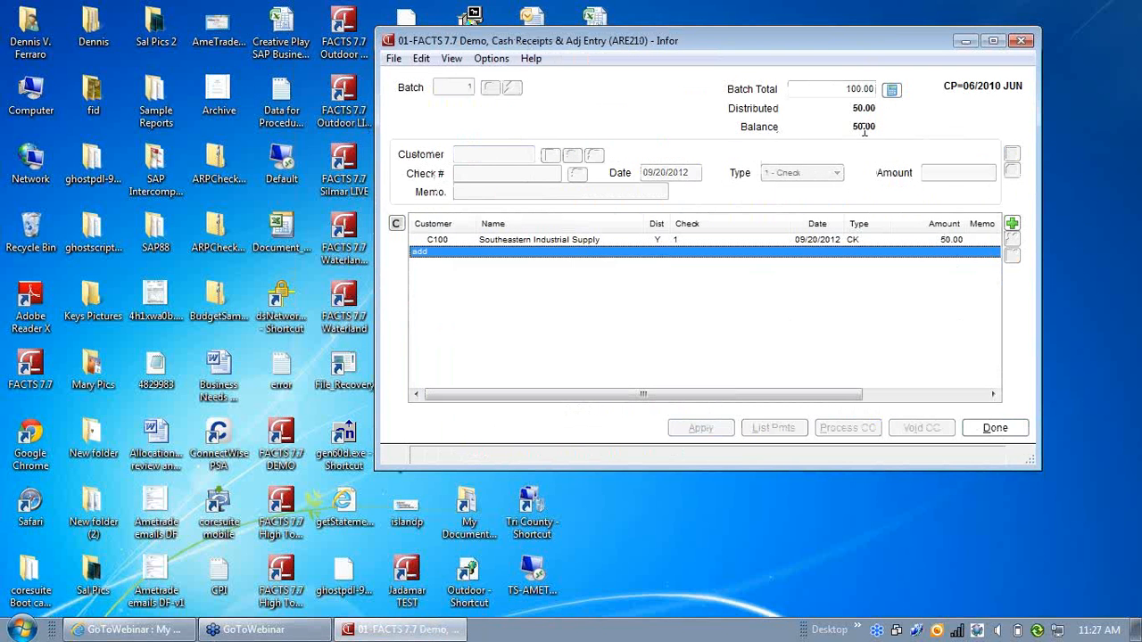
left_click(1013, 435)
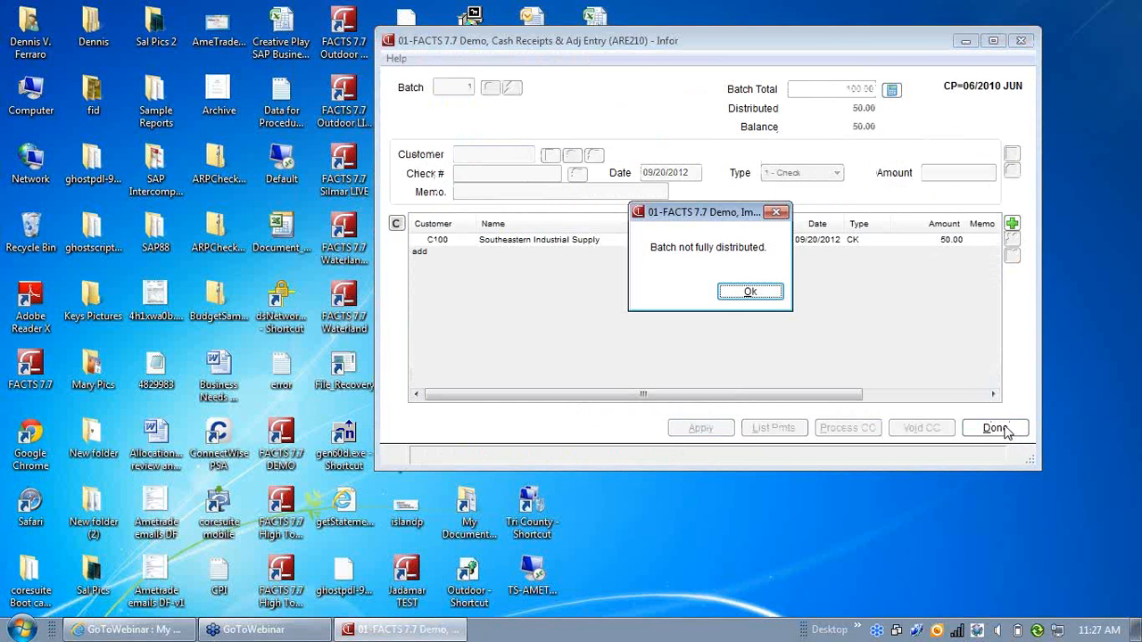
left_click_drag(706, 220, 769, 280)
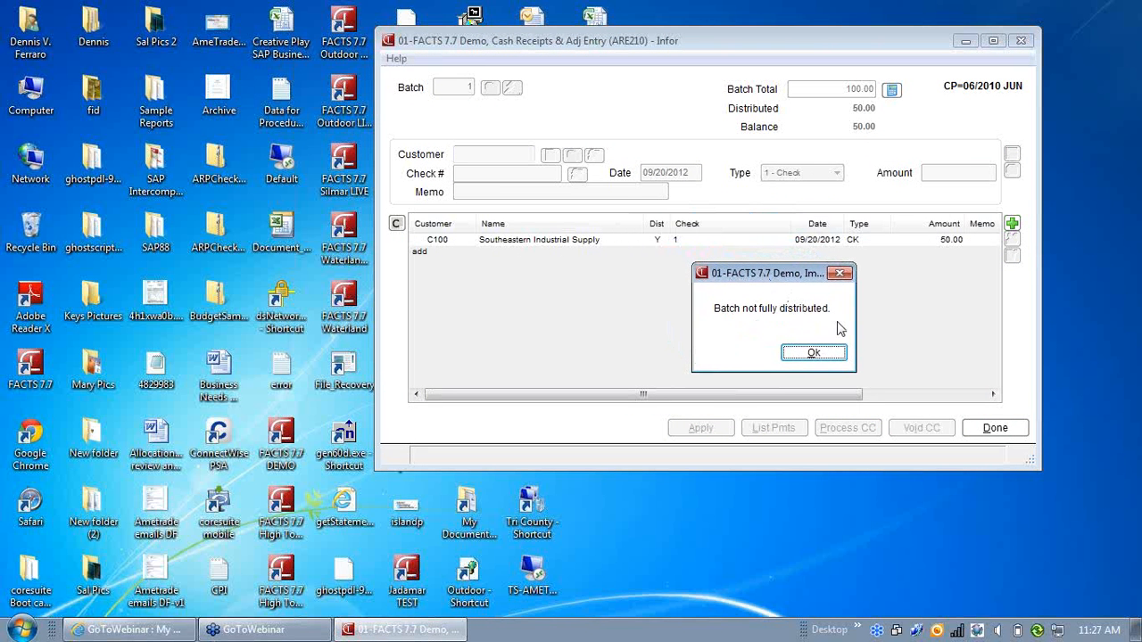
left_click(812, 353)
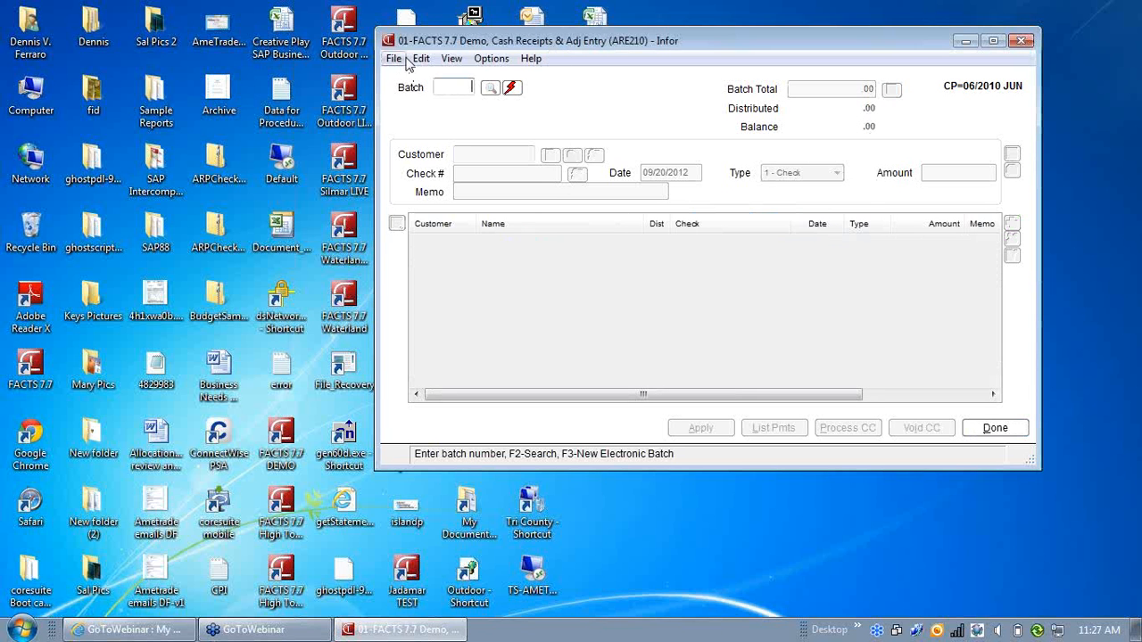
Step: Retrieve batch 1 through the batch search and delete the entire batch, choosing YES - Delete
left_click(490, 87)
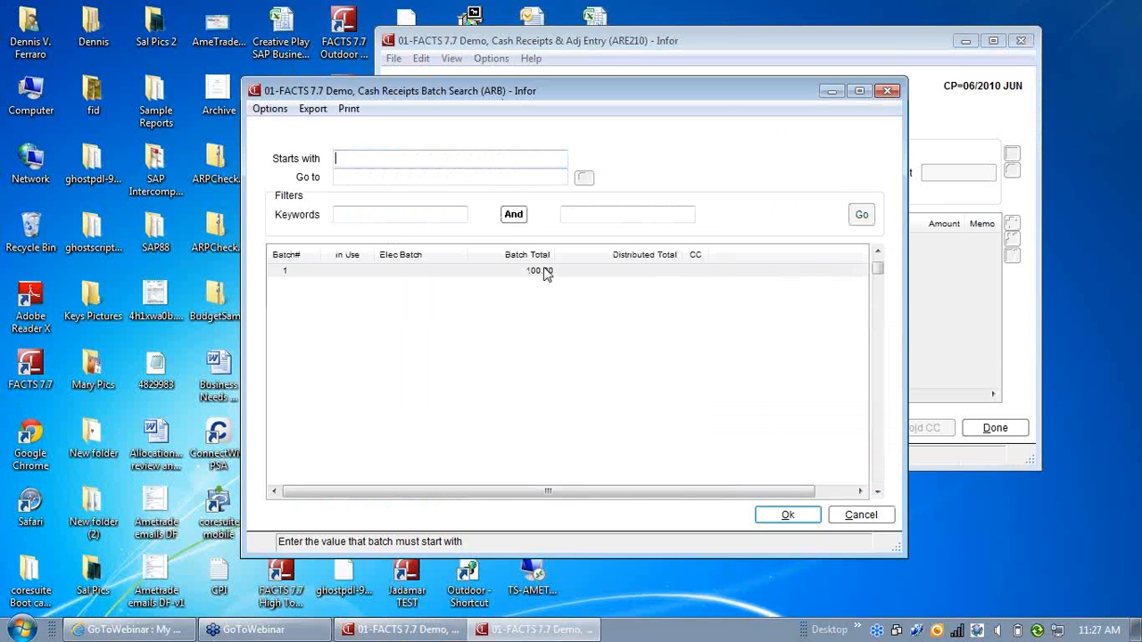
left_click(789, 516)
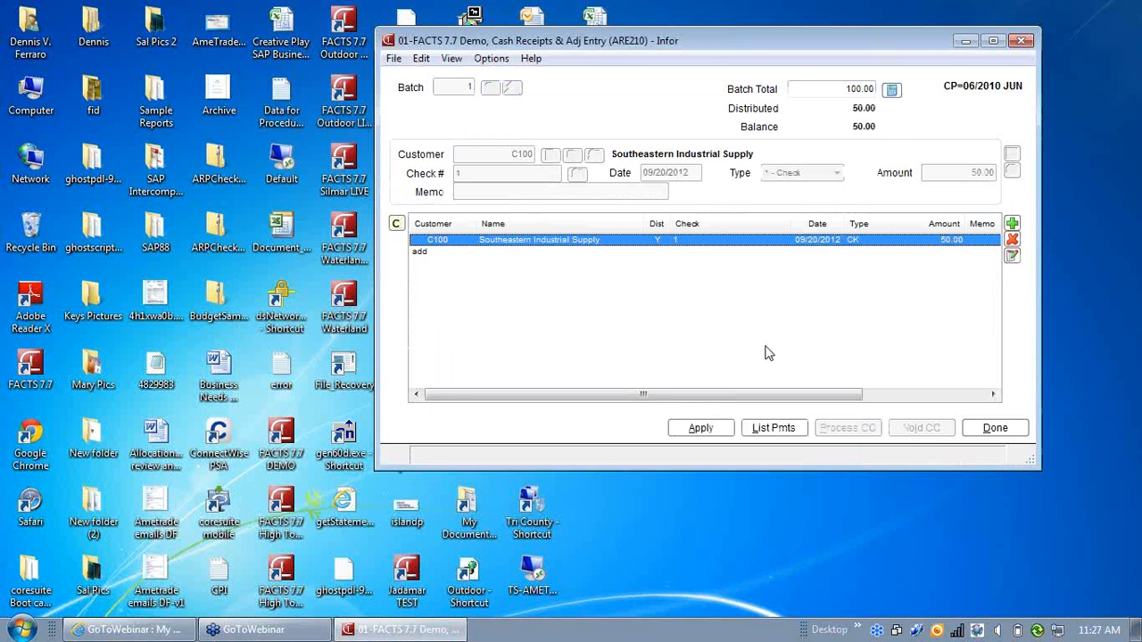
left_click(396, 61)
left_click(439, 110)
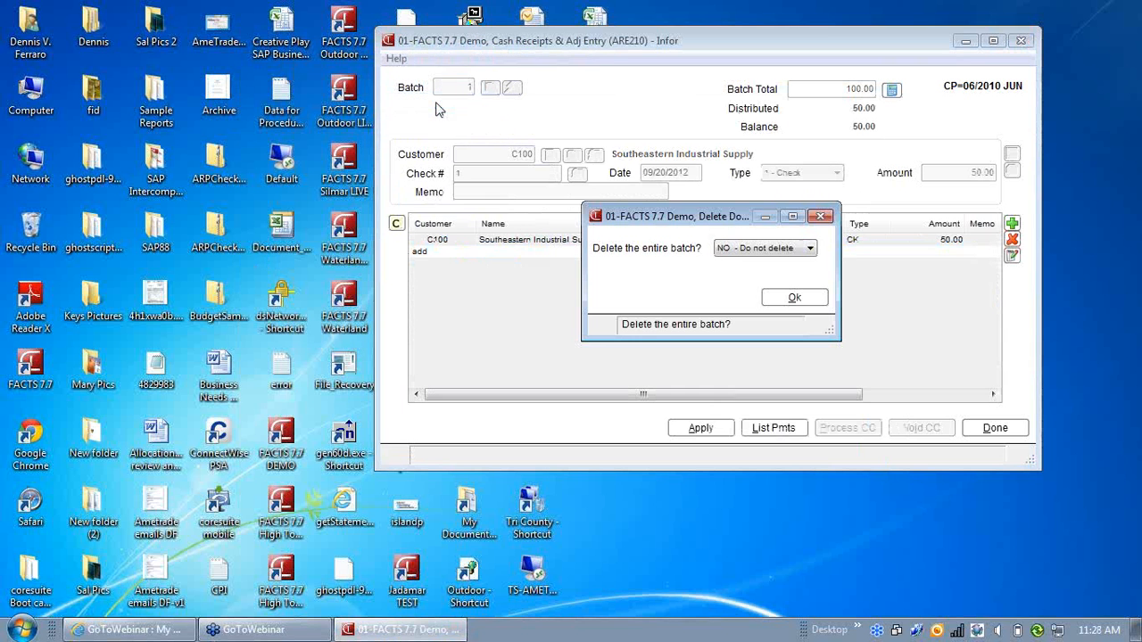
left_click(810, 250)
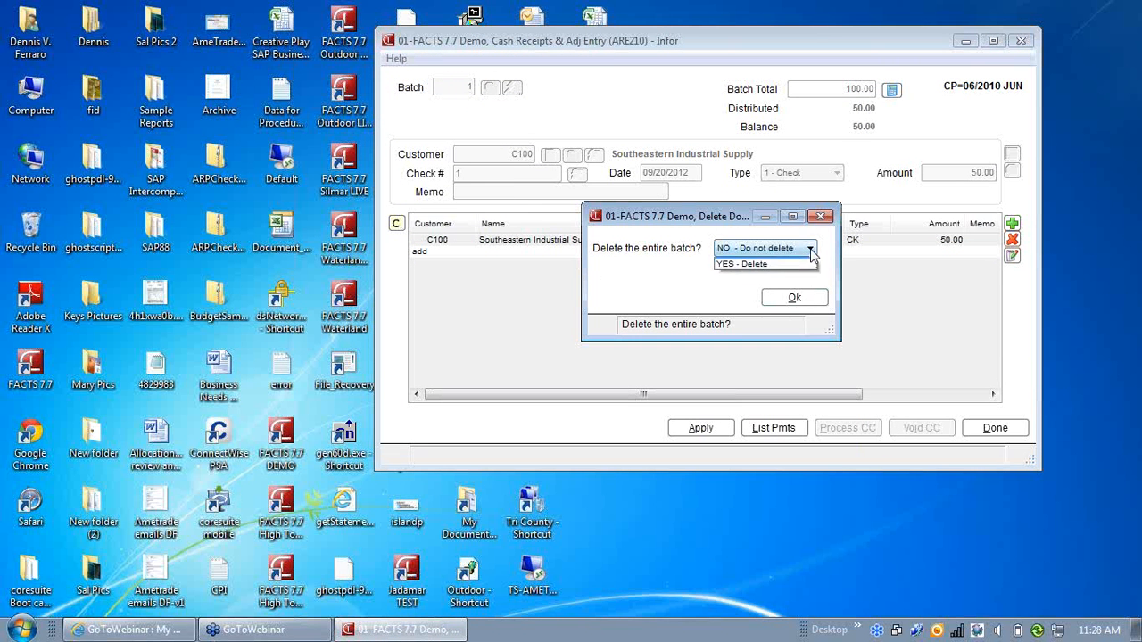
left_click(743, 275)
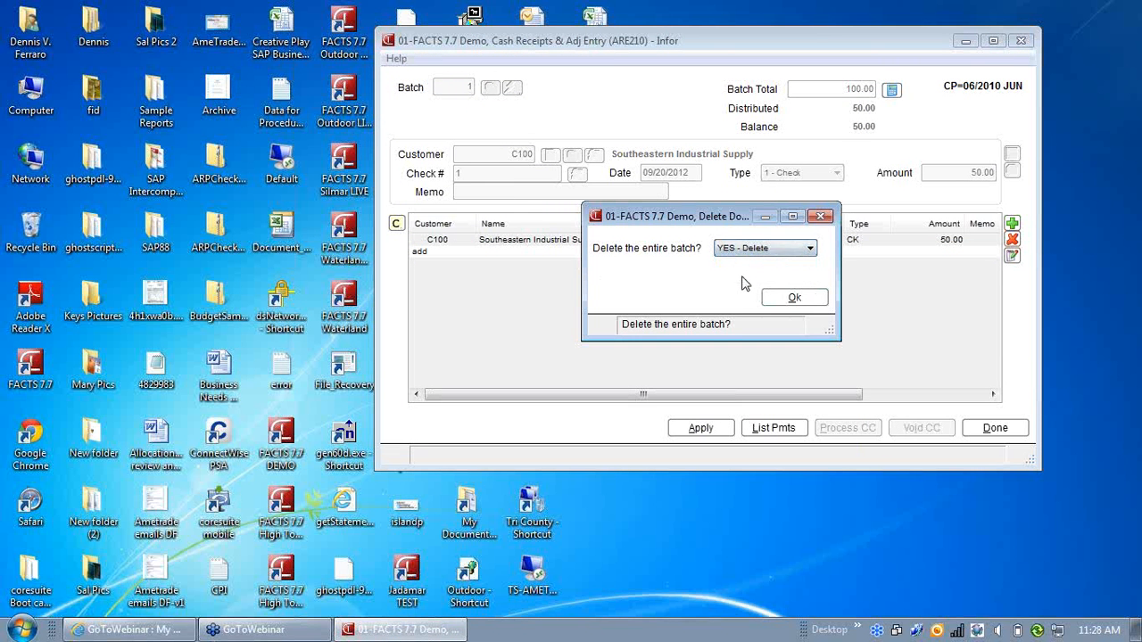
left_click(795, 299)
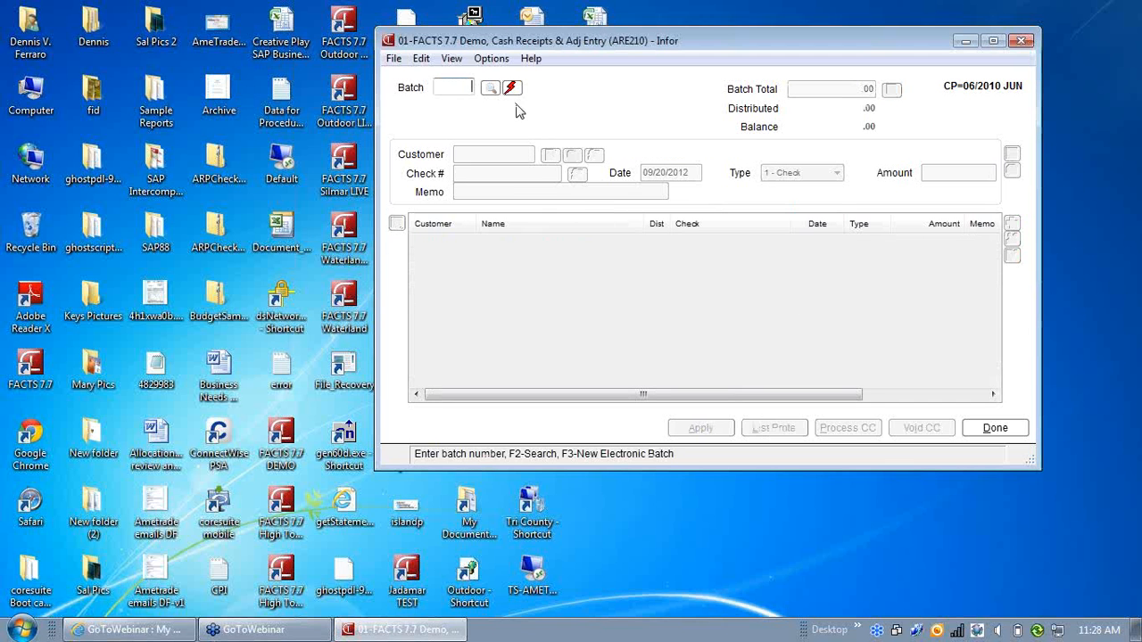
Step: Check the batch search for any remaining cash receipts batches, and exit Cash Receipts & Adjustment Entry
left_click(490, 88)
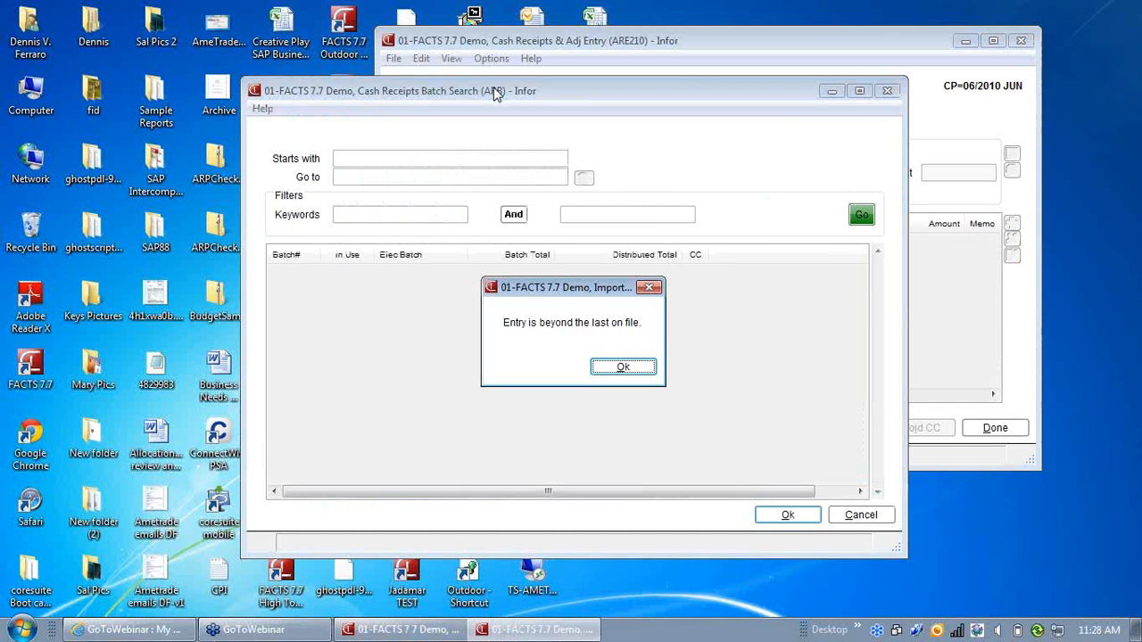
left_click(624, 368)
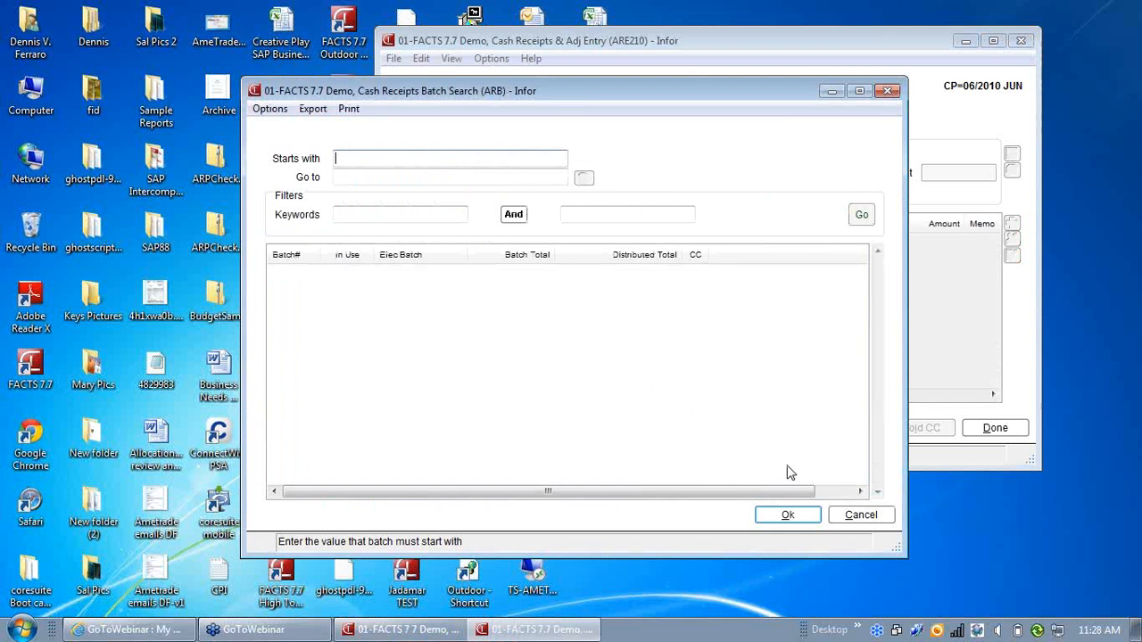
left_click(861, 515)
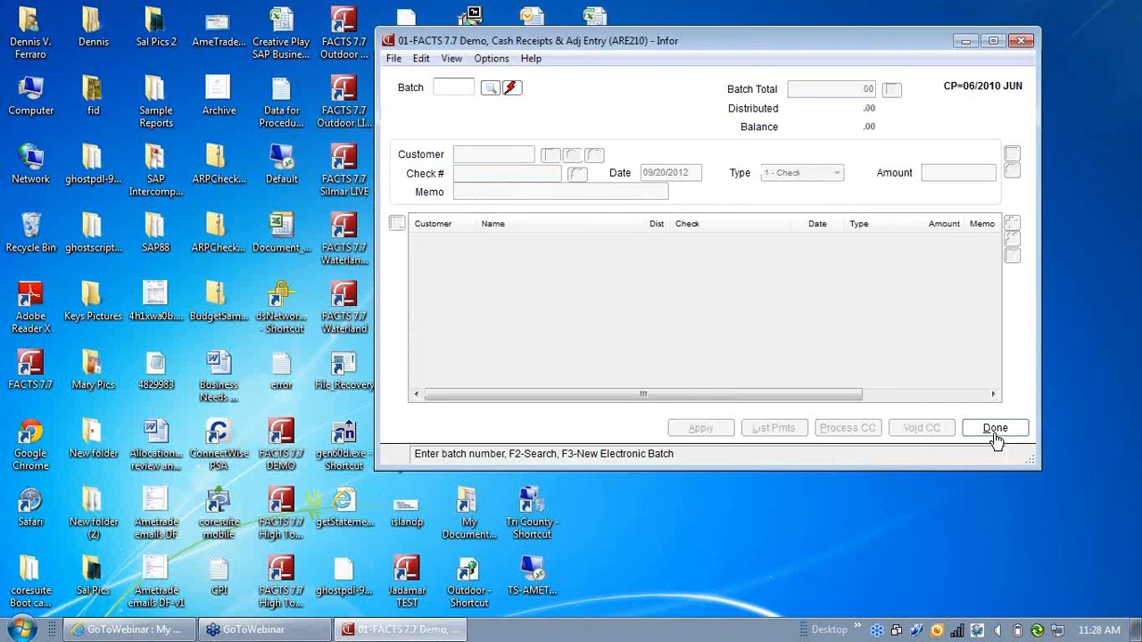
left_click(995, 430)
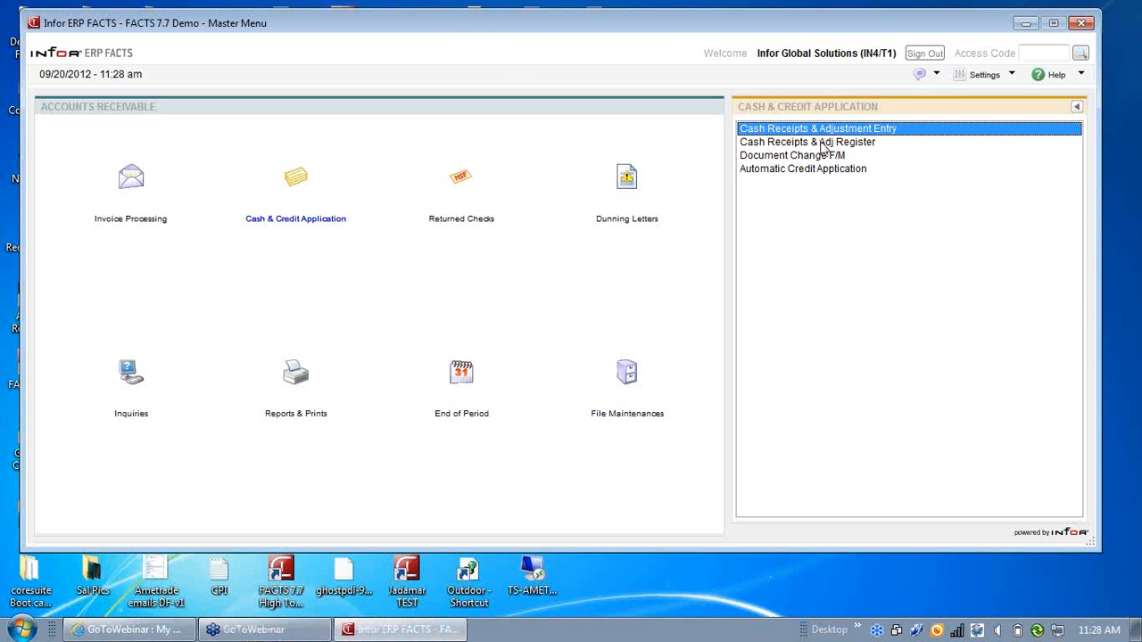
Step: Open Document Change F/M and look up document 001852 for customer Southeastern Industrial Supply
left_click(815, 157)
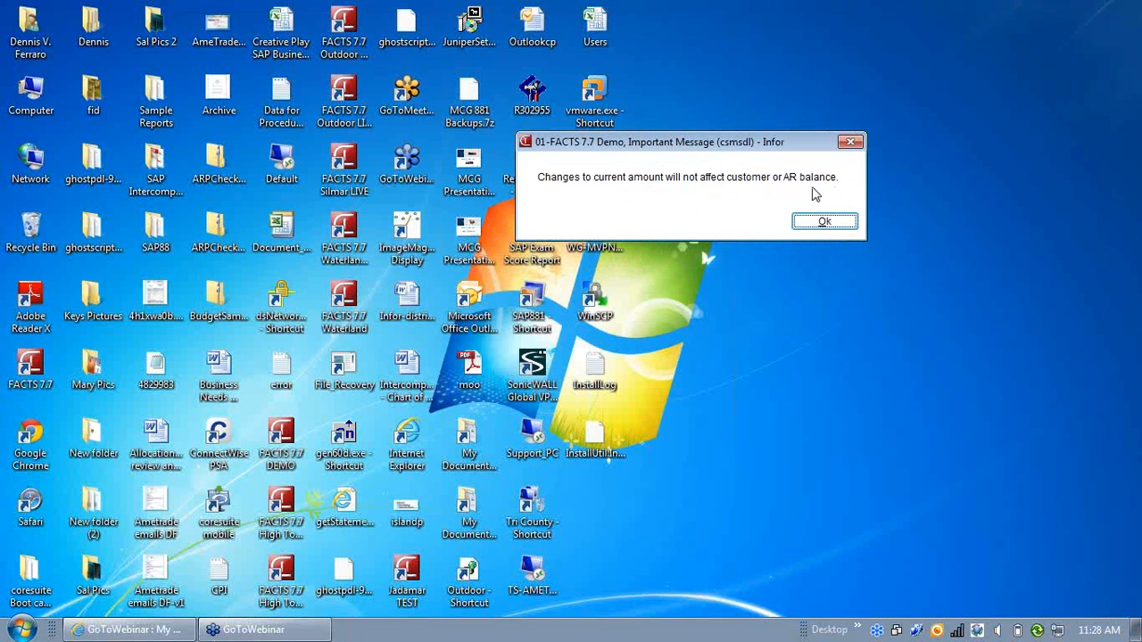
left_click(826, 221)
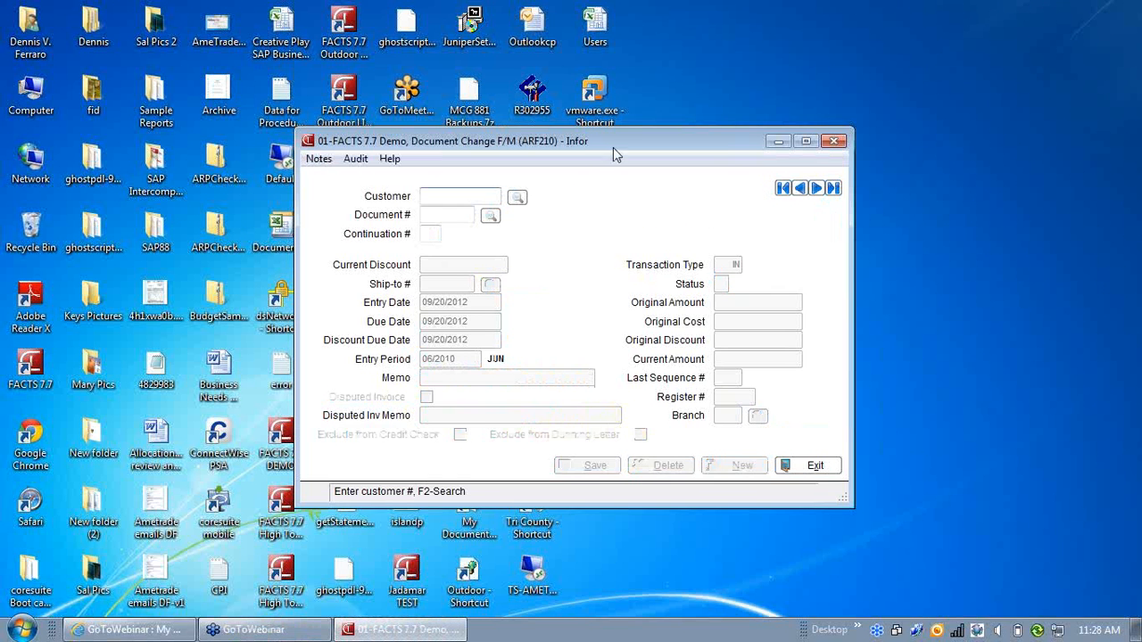
left_click_drag(613, 154, 678, 127)
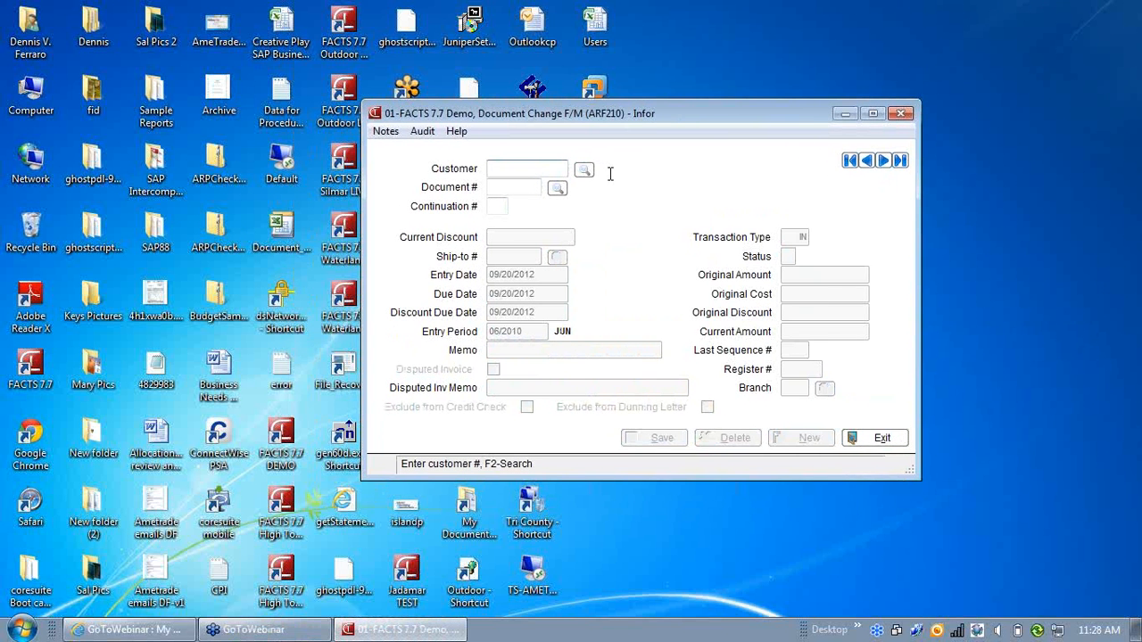
type("C100")
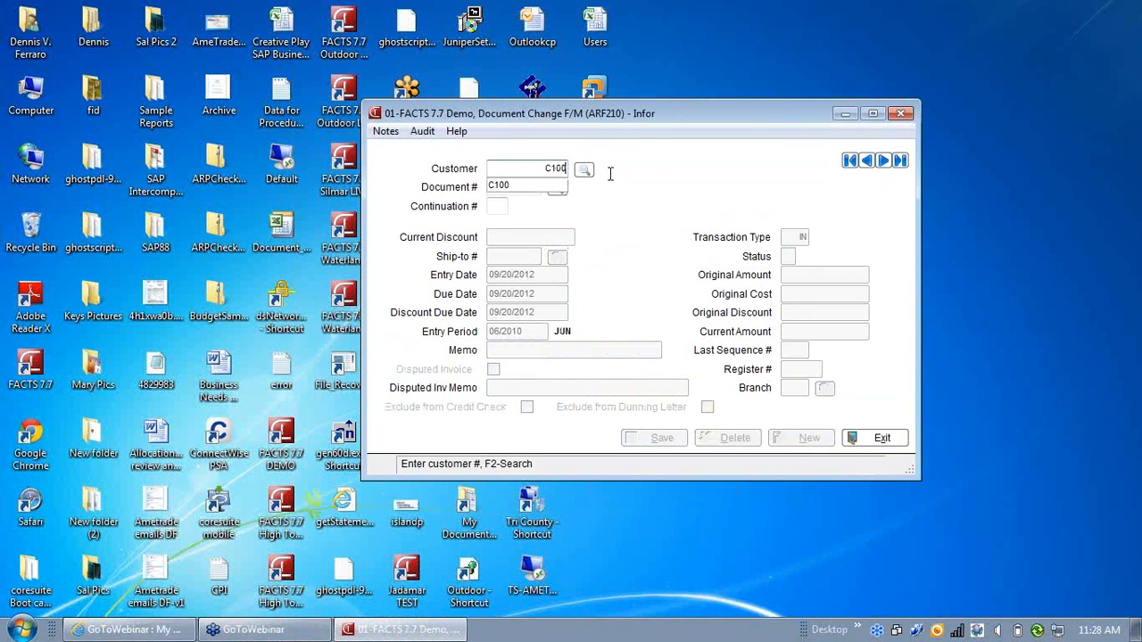
key("Return")
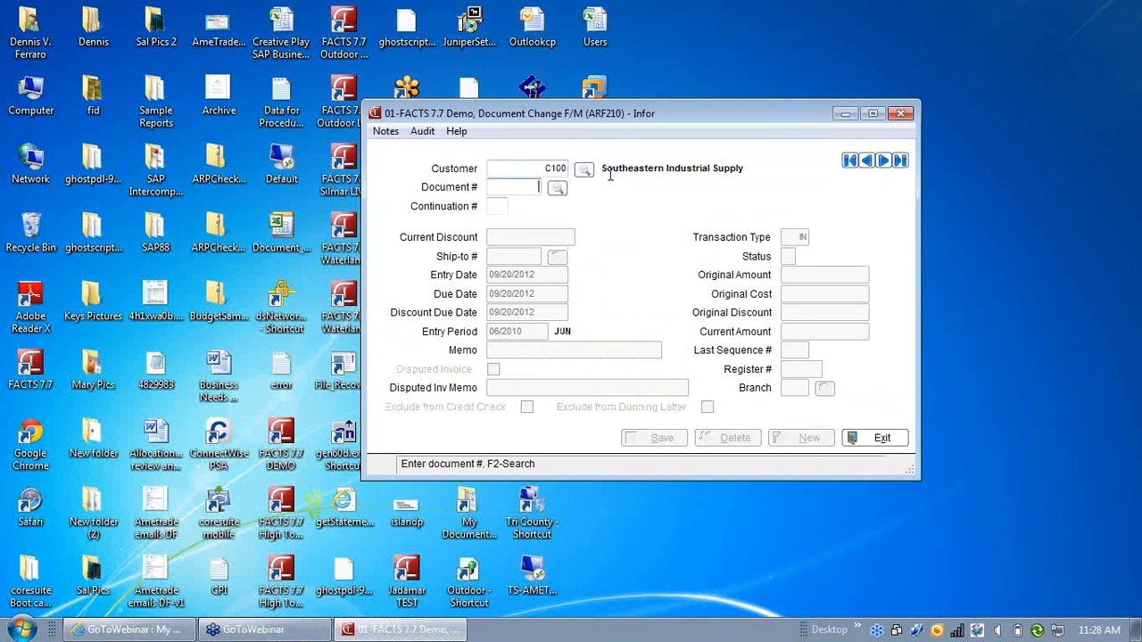
left_click(556, 188)
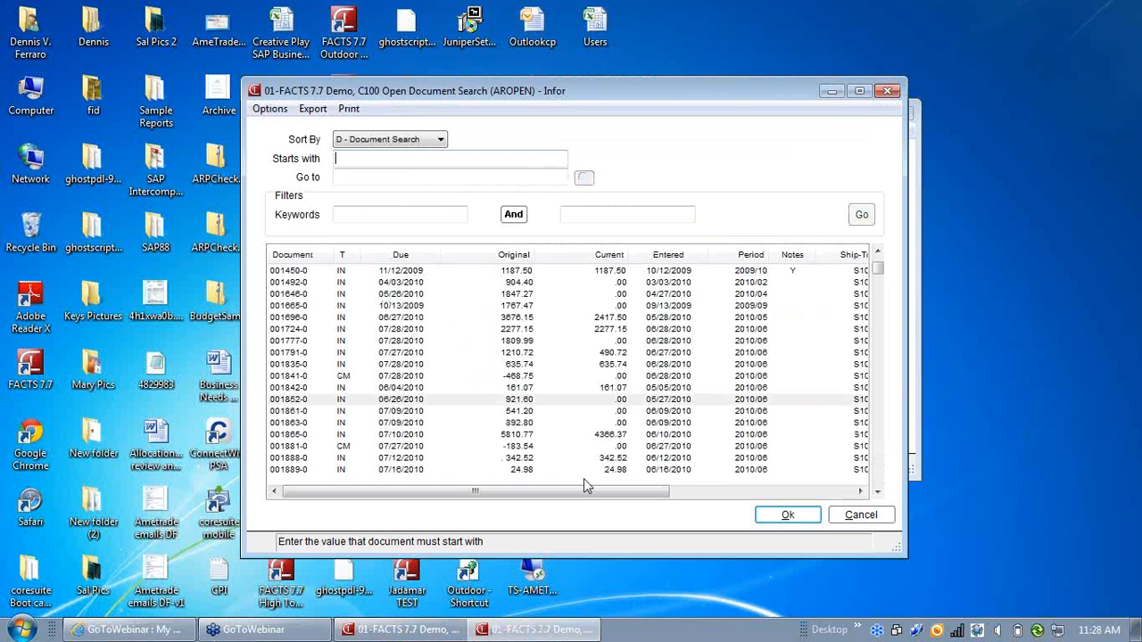
left_click(787, 514)
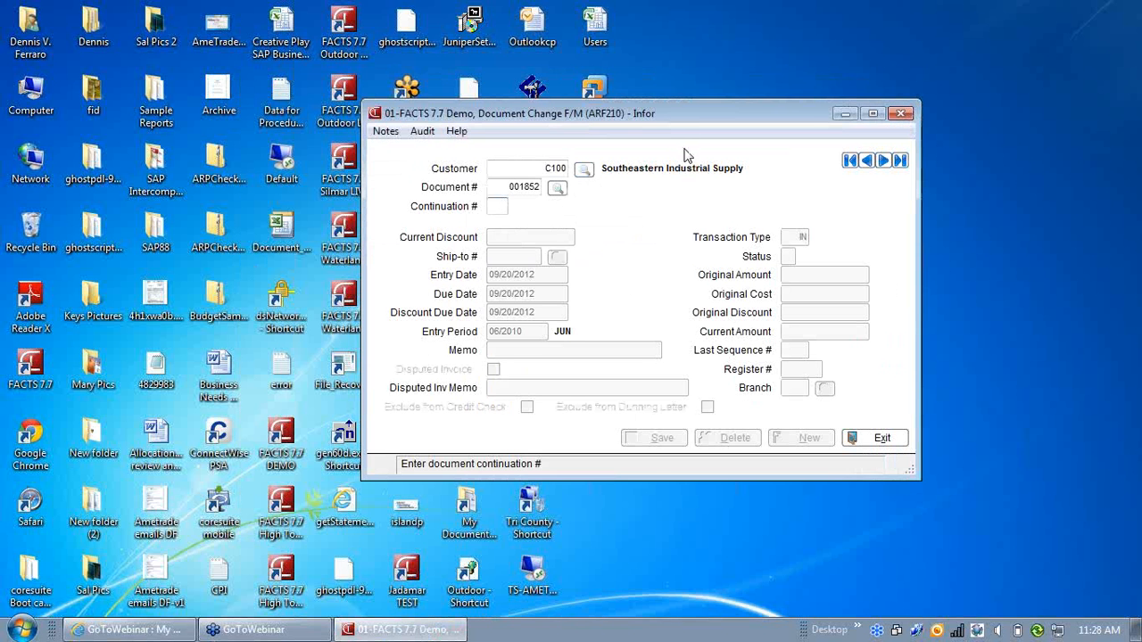
Step: Start a new record for document 001852 with continuation 1, review its date fields, and exit without saving
left_click_drag(685, 116, 698, 73)
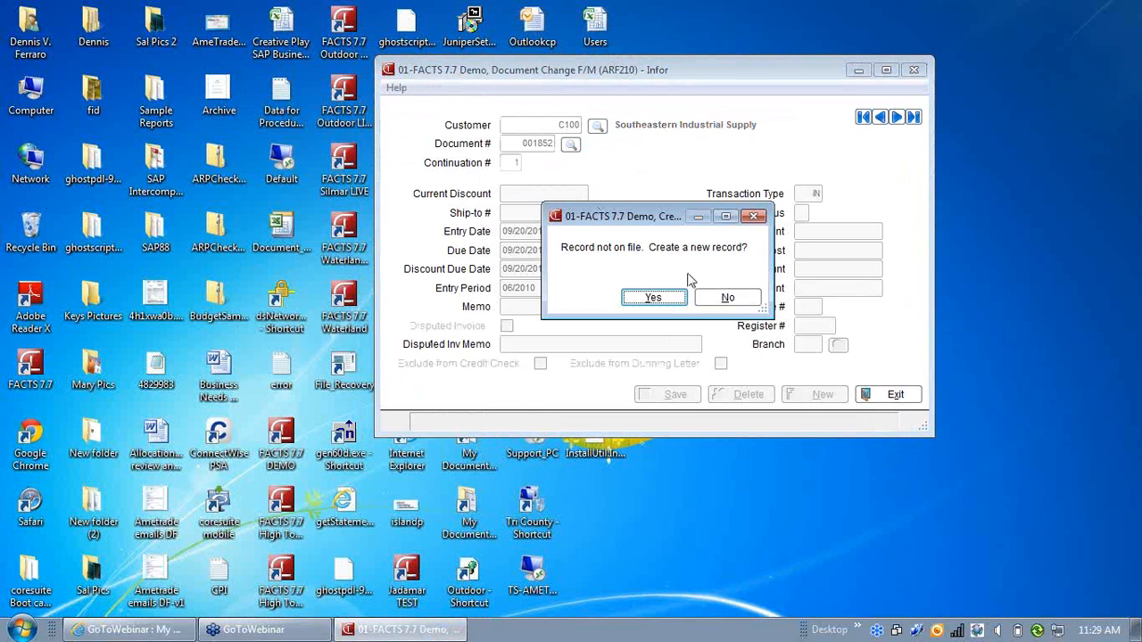
left_click(656, 299)
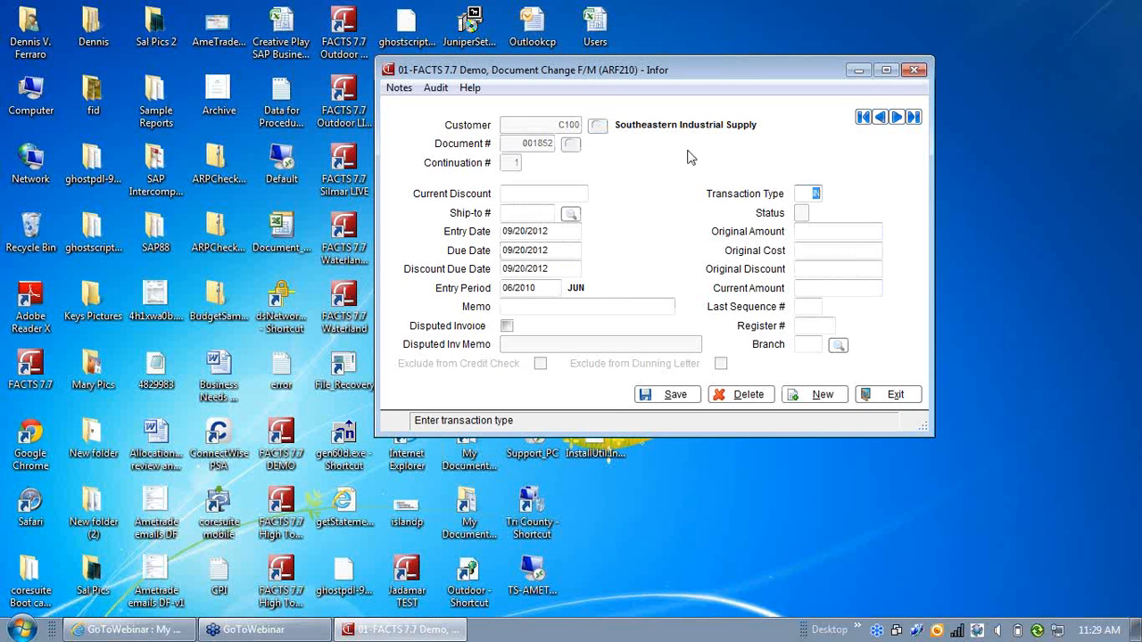
left_click(546, 233)
left_click(557, 250)
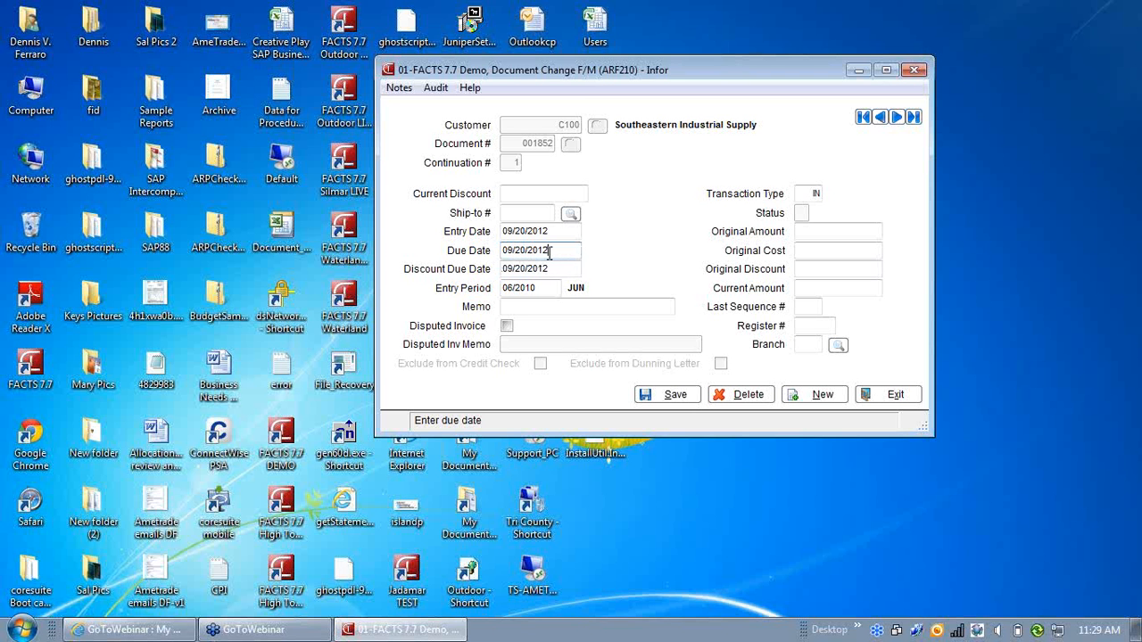
left_click(557, 270)
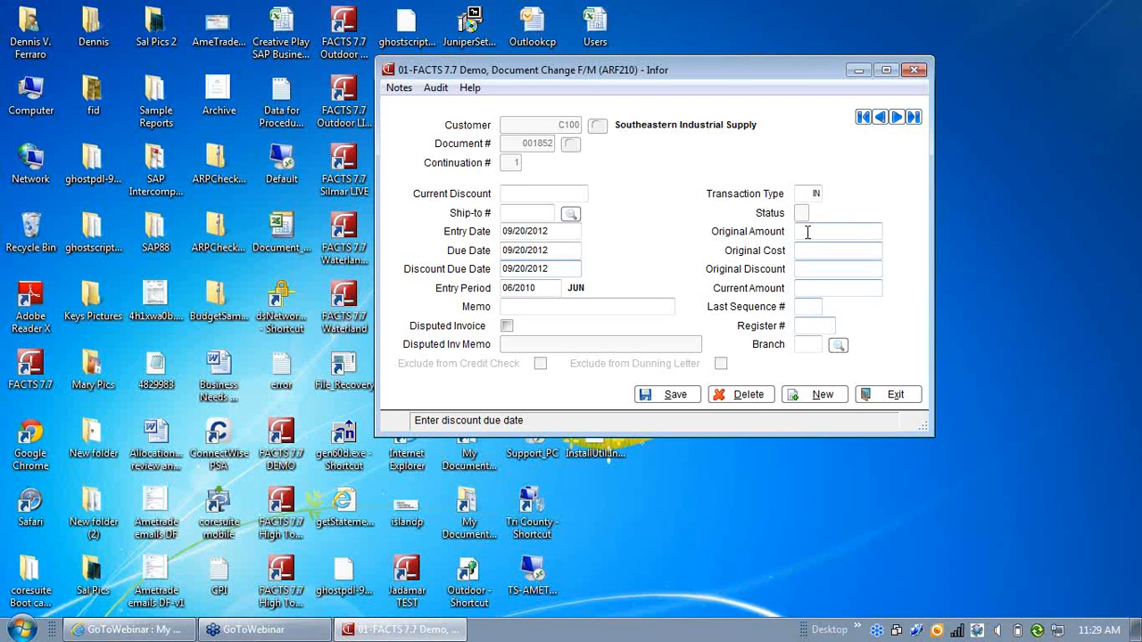
left_click(890, 398)
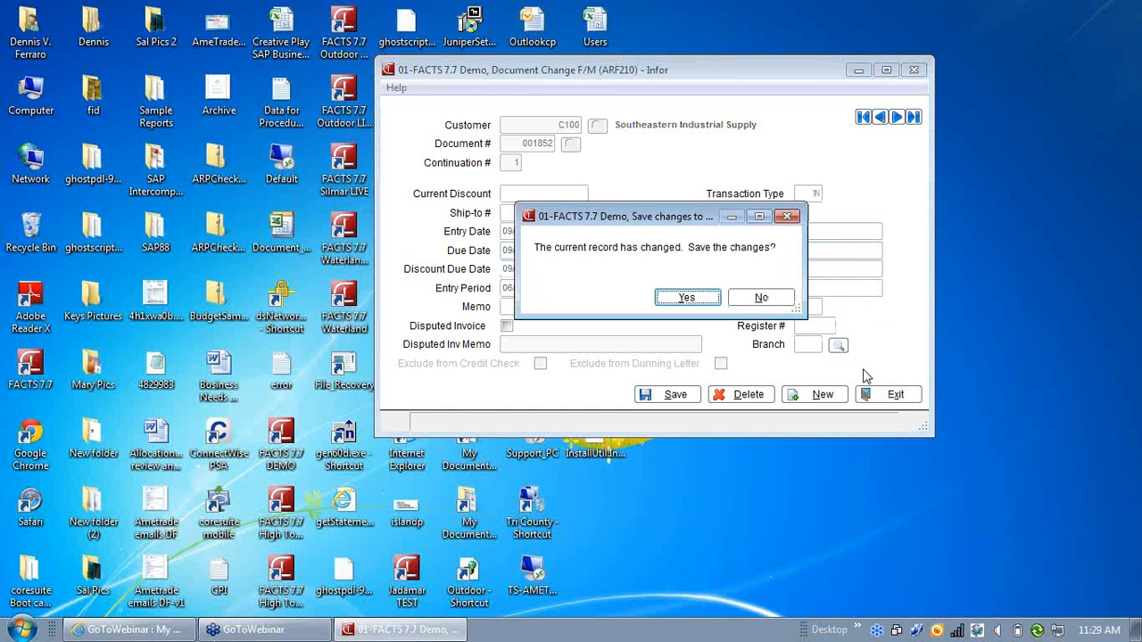
left_click(760, 298)
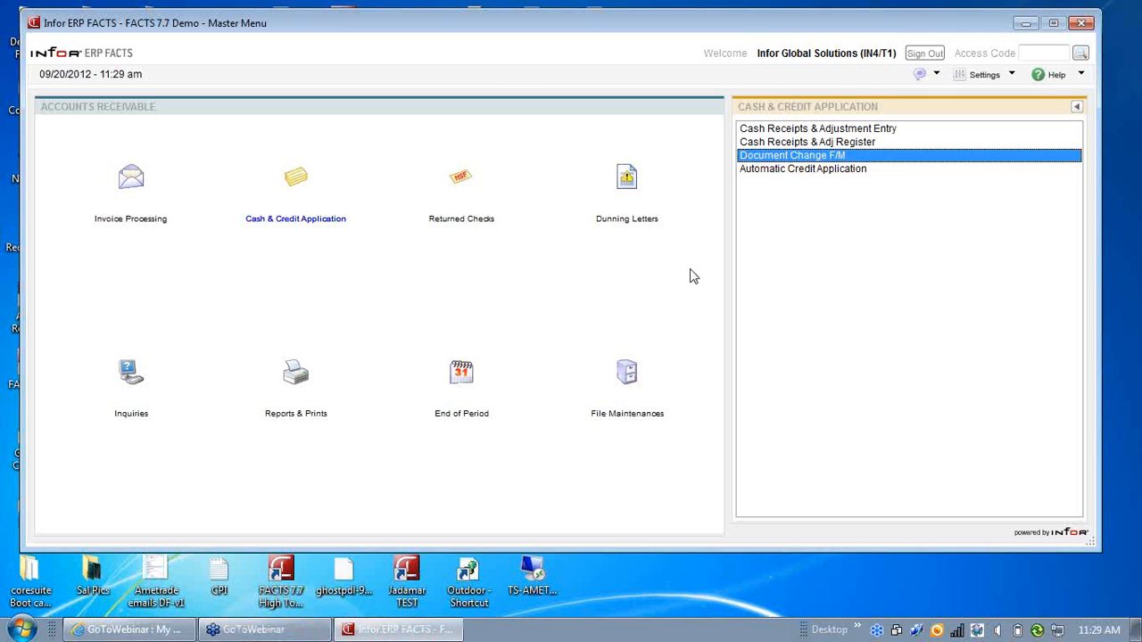
Step: View the Automatic Credit Application options, cancel without running it, and return to the Cash & Credit Application programs
left_click(772, 170)
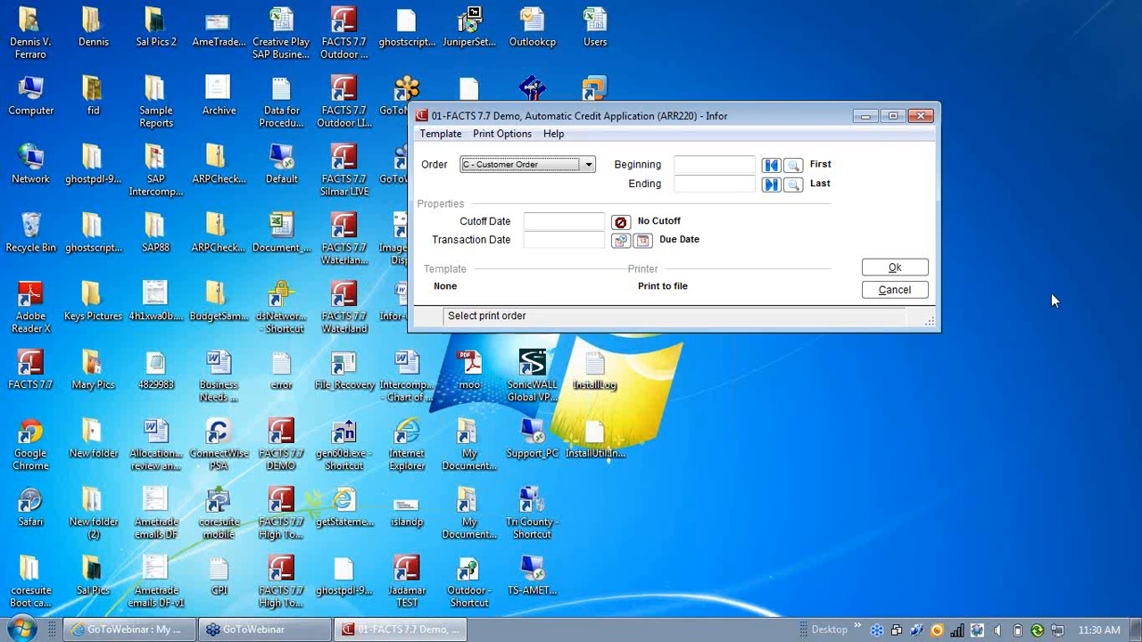
left_click(898, 292)
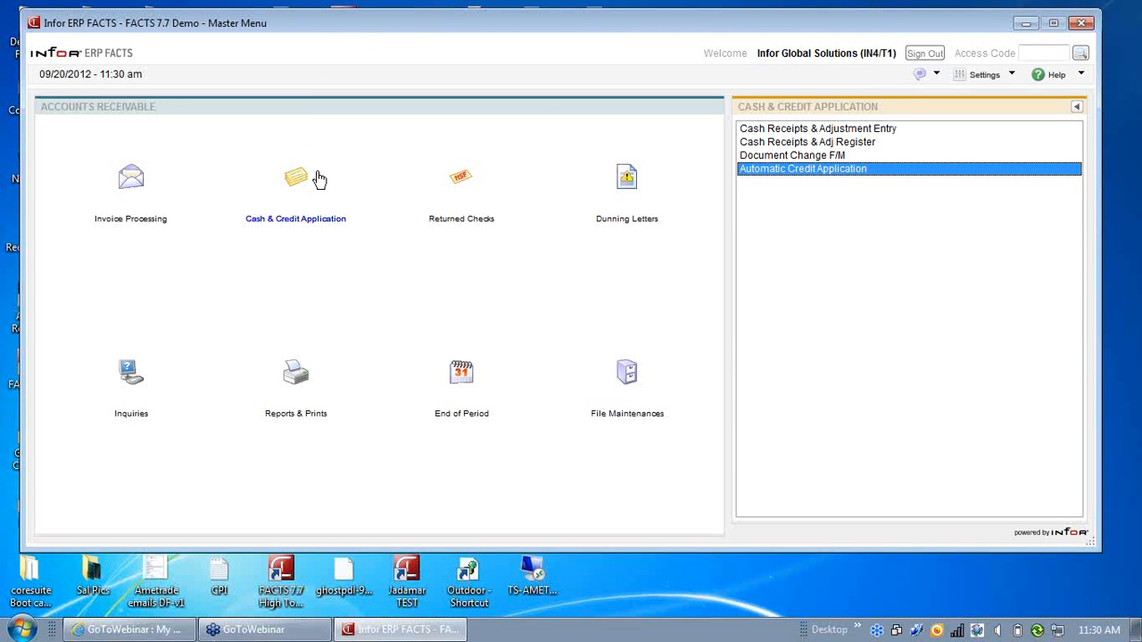
left_click(293, 183)
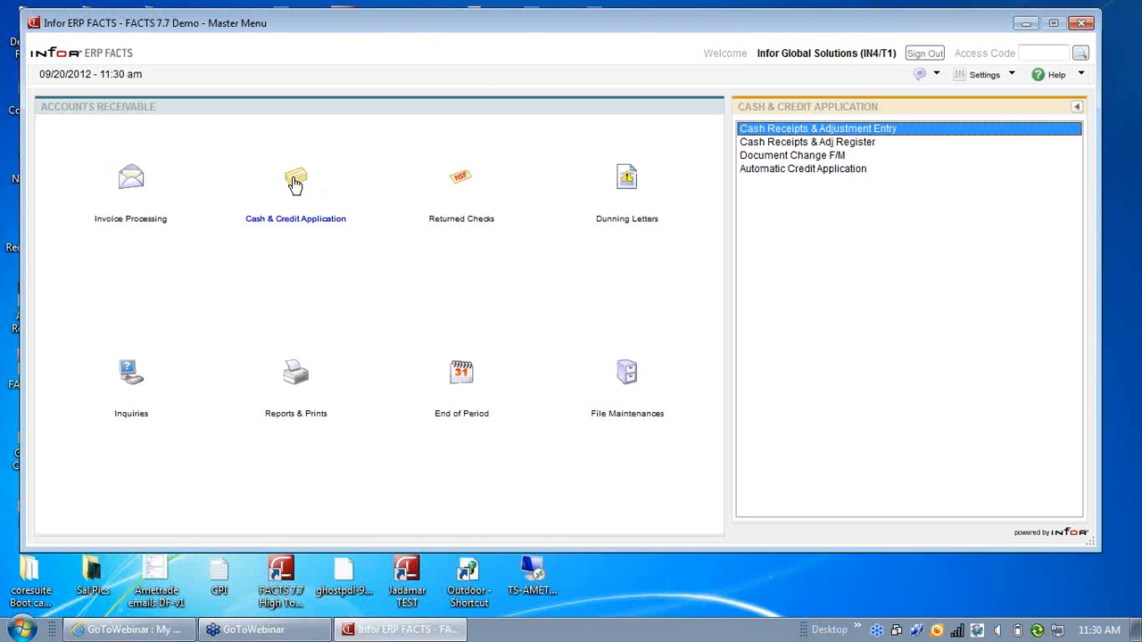